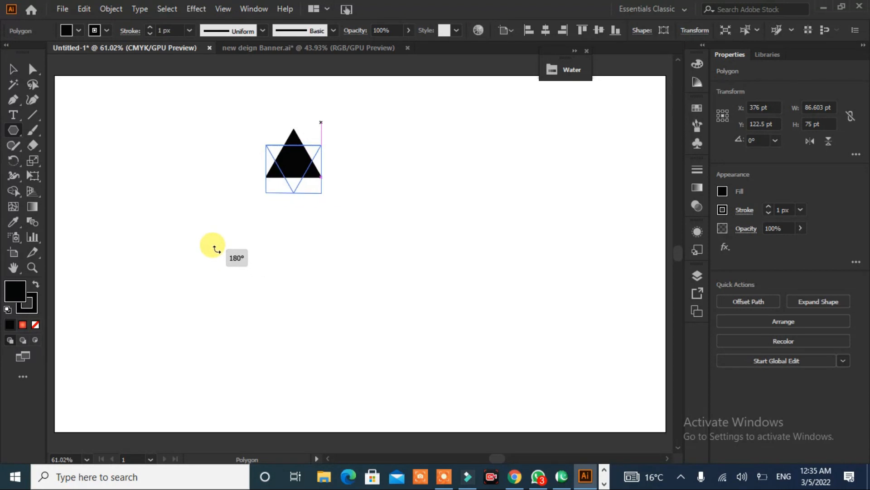
- Enlarge the inverted triangle and lay a rectangle about 433 × 164 pt horizontally centred across it
{"action": "left_click_drag", "start_coordinate": [321, 193], "coordinate": [467, 405]}
{"action": "left_click_drag", "start_coordinate": [370, 325], "coordinate": [374, 406]}
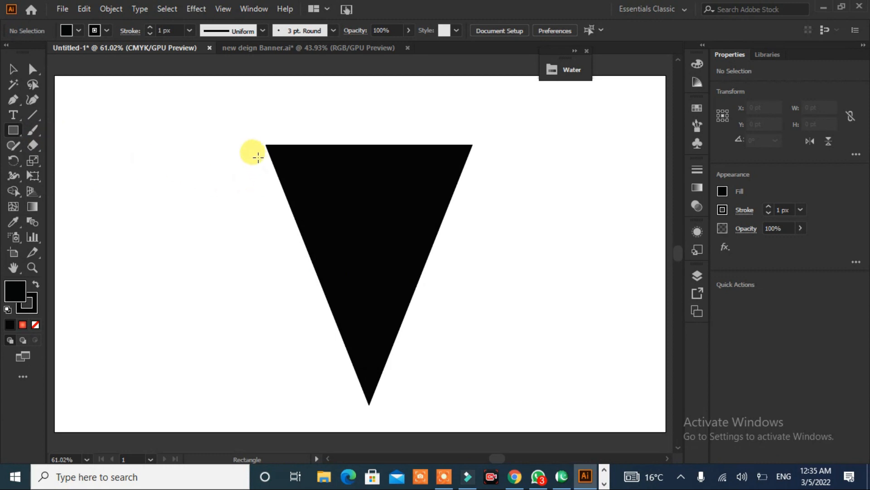
{"action": "left_click_drag", "start_coordinate": [257, 153], "coordinate": [534, 256]}
{"action": "left_click_drag", "start_coordinate": [395, 204], "coordinate": [369, 204]}
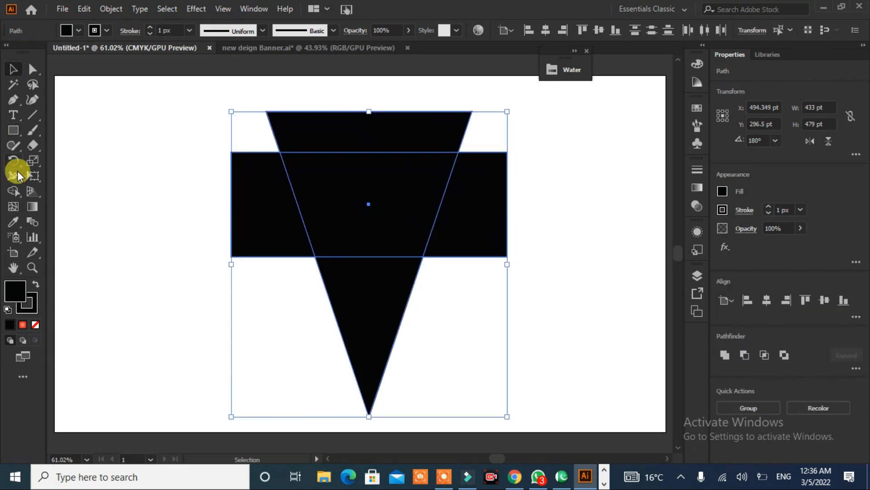
- Cut the triangle and rectangle down to their overlapping trapezoid with Shape Builder, deleting the leftover side pieces
{"action": "left_click", "coordinate": [14, 191]}
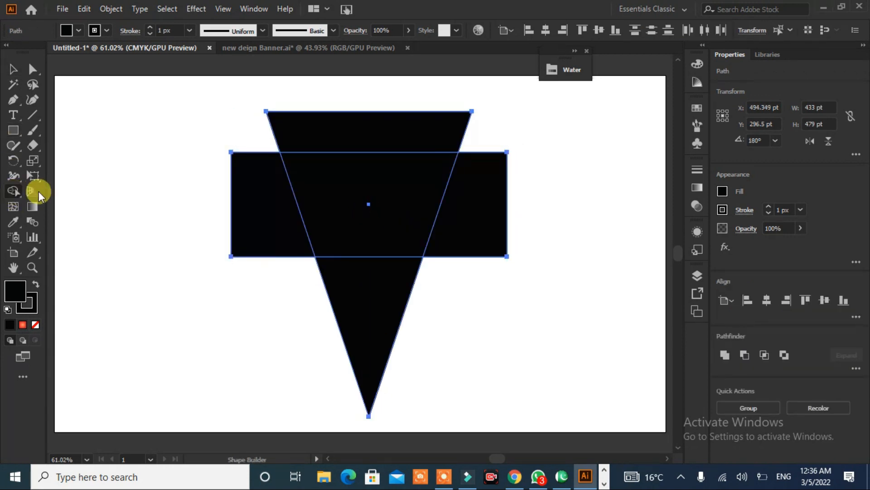
{"action": "left_click", "coordinate": [414, 133], "text": "alt"}
{"action": "left_click", "coordinate": [389, 298], "text": "alt"}
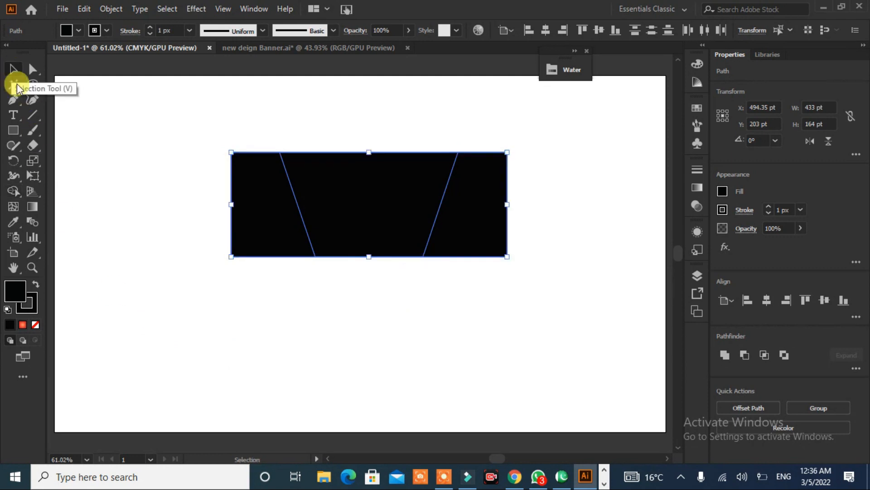
{"action": "left_click_drag", "start_coordinate": [479, 218], "coordinate": [458, 263]}
{"action": "left_click", "coordinate": [452, 291]}
{"action": "key", "text": "Delete"}
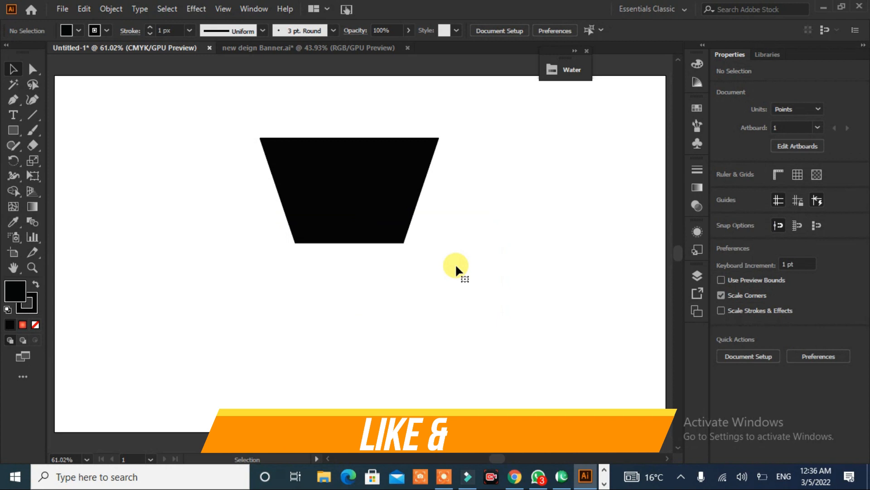
- Draw a thin triangular spike about 17 pt wide and 267 pt tall beside the trapezoid
{"action": "left_click_drag", "start_coordinate": [148, 191], "coordinate": [148, 91]}
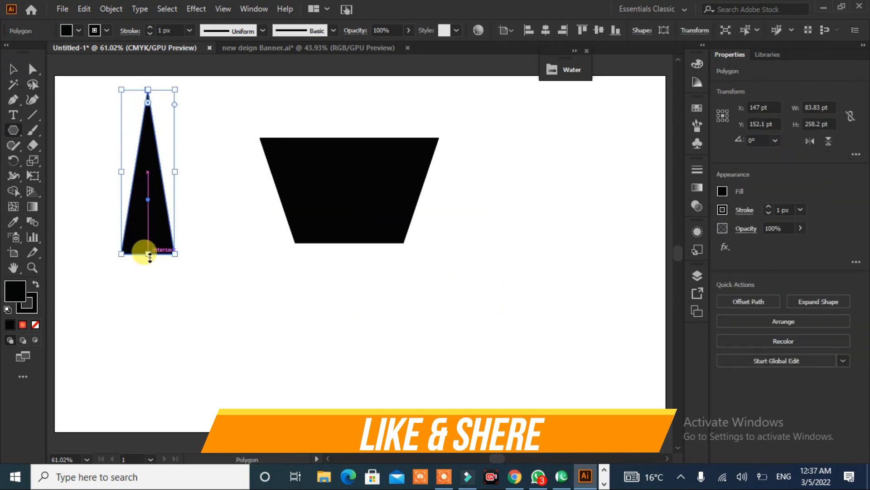
{"action": "left_click_drag", "start_coordinate": [149, 252], "coordinate": [148, 393]}
{"action": "left_click_drag", "start_coordinate": [175, 244], "coordinate": [140, 233]}
{"action": "key", "text": "v"}
{"action": "left_click_drag", "start_coordinate": [133, 393], "coordinate": [139, 259]}
{"action": "left_click_drag", "start_coordinate": [144, 174], "coordinate": [193, 248]}
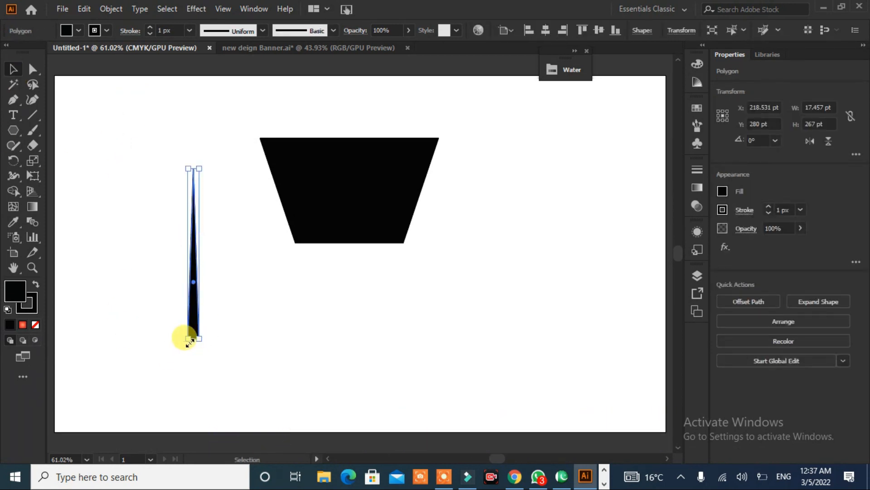
- Enlarge the spike and place it point-down with a slight tilt over the left side of the trapezoid
{"action": "left_click_drag", "start_coordinate": [199, 339], "coordinate": [212, 415]}
{"action": "left_click_drag", "start_coordinate": [202, 162], "coordinate": [202, 371]}
{"action": "left_click_drag", "start_coordinate": [199, 337], "coordinate": [294, 94]}
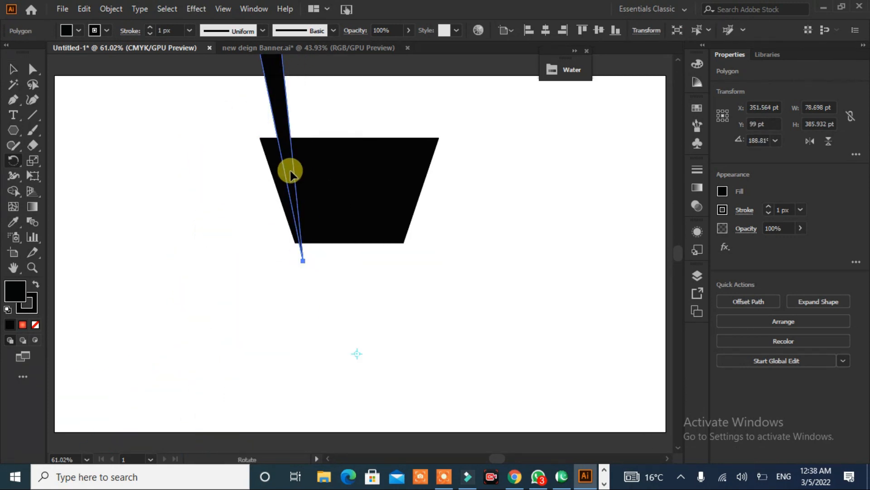
- Rotate a copy of the spike about -10° around a point below the trapezoid, repeating it to make five spikes
{"action": "left_click_drag", "start_coordinate": [290, 172], "coordinate": [325, 174]}
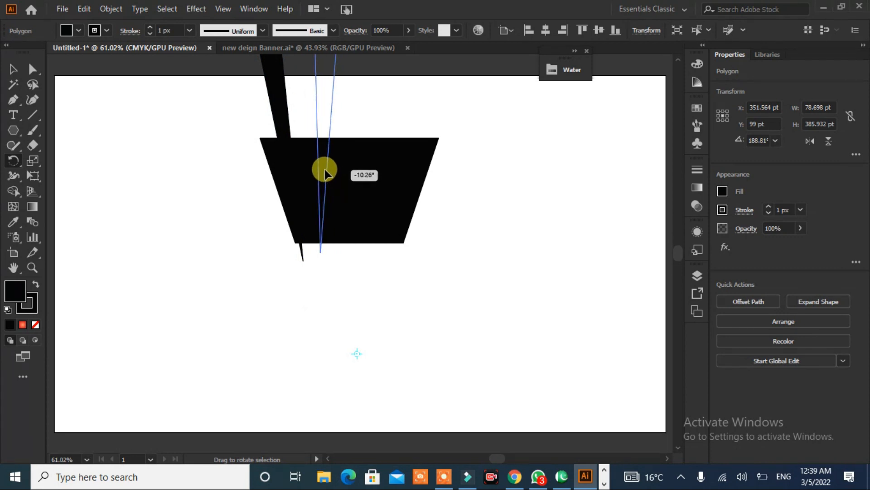
{"action": "left_click_drag", "start_coordinate": [325, 172], "coordinate": [325, 169]}
{"action": "key", "text": "ctrl+d"}
{"action": "key", "text": "ctrl+d"}
{"action": "key", "text": "ctrl+d"}
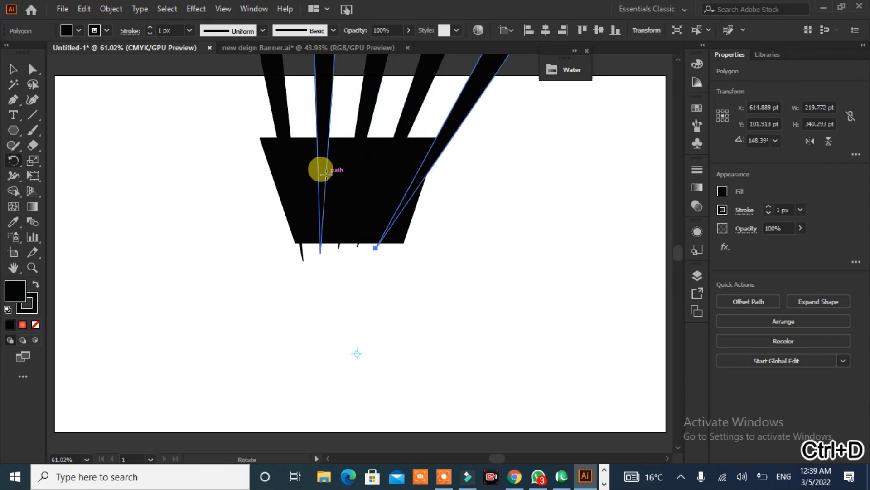
- Reposition and tilt the spikes into an even fan over the trapezoid and group all five
{"action": "left_click_drag", "start_coordinate": [415, 344], "coordinate": [395, 348]}
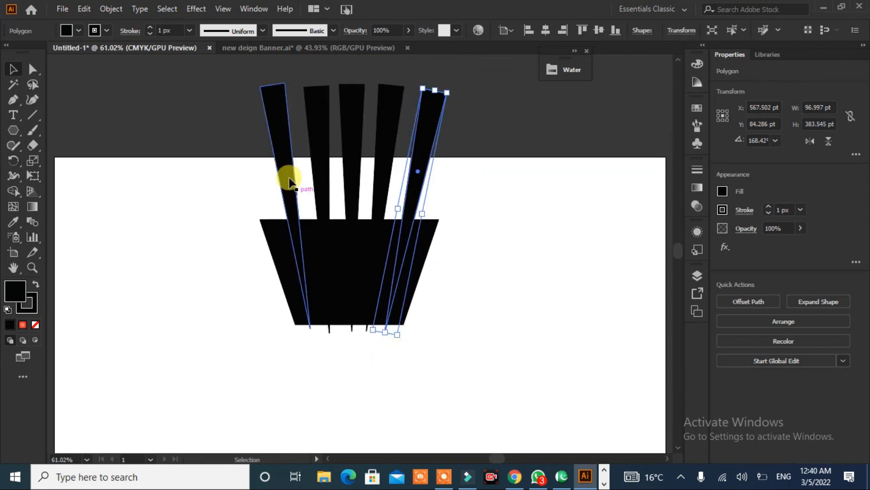
{"action": "left_click", "coordinate": [289, 182]}
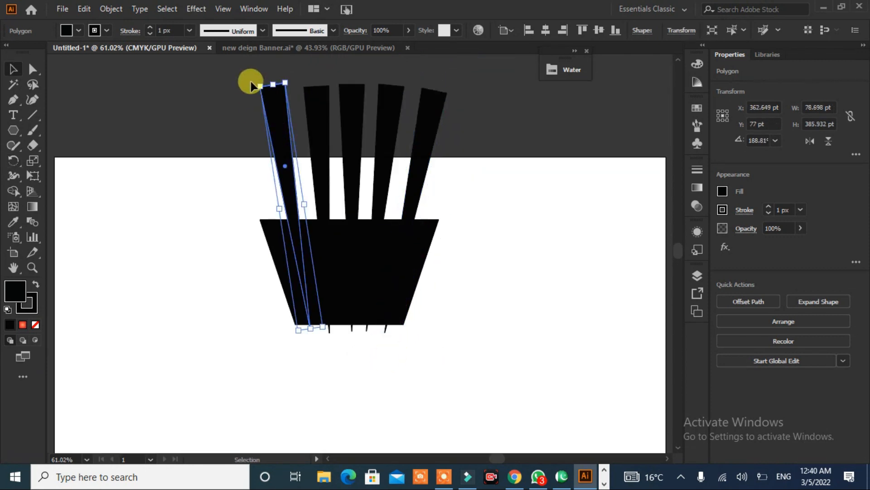
{"action": "left_click_drag", "start_coordinate": [277, 171], "coordinate": [271, 179]}
{"action": "left_click", "coordinate": [319, 176]}
{"action": "left_click_drag", "start_coordinate": [294, 81], "coordinate": [286, 83]}
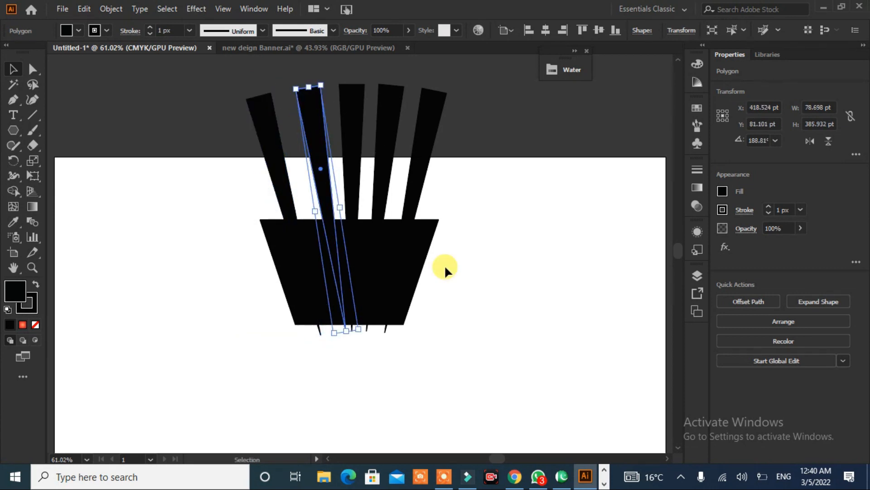
{"action": "left_click", "coordinate": [420, 163]}
{"action": "left_click_drag", "start_coordinate": [458, 135], "coordinate": [451, 87]}
{"action": "mouse_move", "coordinate": [439, 153]}
{"action": "left_mouse_down"}
{"action": "mouse_move", "coordinate": [444, 145]}
{"action": "mouse_move", "coordinate": [442, 157]}
{"action": "left_mouse_up"}
{"action": "key", "text": "ctrl+a"}
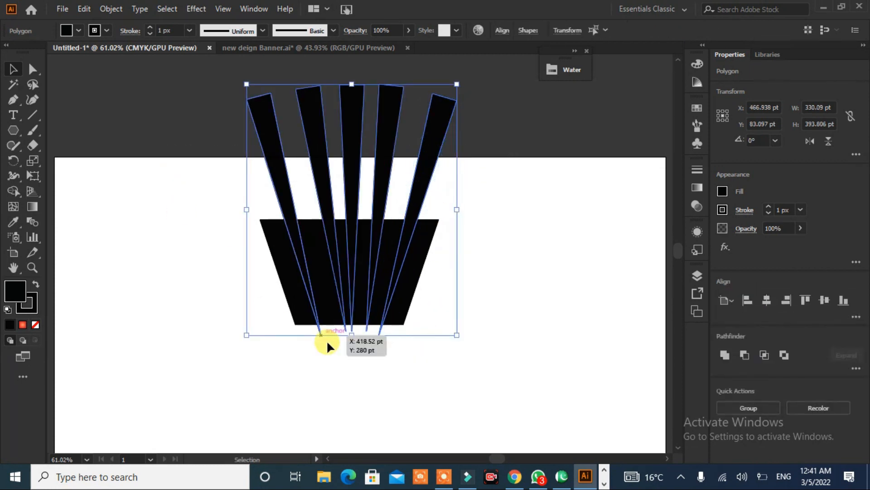
{"action": "left_click", "coordinate": [756, 407]}
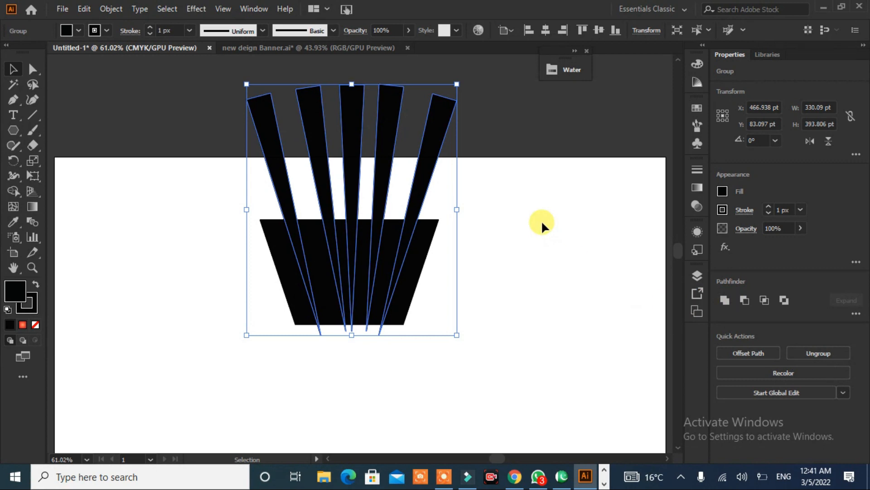
- Shift the second spike from the left 9 pt to the left within the group
{"action": "key", "text": "ctrl+a"}
{"action": "left_click", "coordinate": [382, 354]}
{"action": "left_click", "coordinate": [323, 197]}
{"action": "left_click", "coordinate": [31, 69]}
{"action": "left_click", "coordinate": [231, 193]}
{"action": "left_click", "coordinate": [324, 171]}
{"action": "key", "text": "Left"}
{"action": "key", "text": "Left"}
{"action": "key", "text": "Left"}
{"action": "key", "text": "Left"}
{"action": "key", "text": "Left"}
{"action": "key", "text": "Left"}
{"action": "key", "text": "Left"}
{"action": "key", "text": "Left"}
{"action": "key", "text": "Left"}
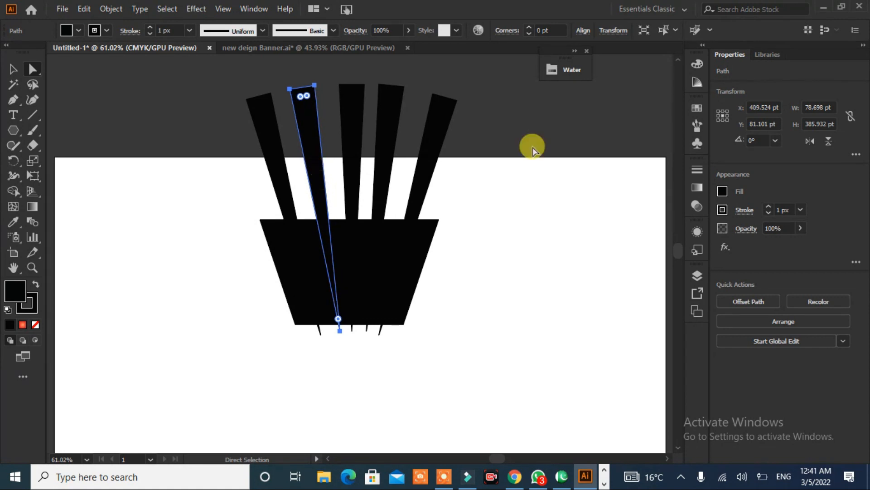
- Adjust the fourth spike slightly to the right and fine-tune the tilt of the spike group to even out the gaps
{"action": "left_click", "coordinate": [394, 130]}
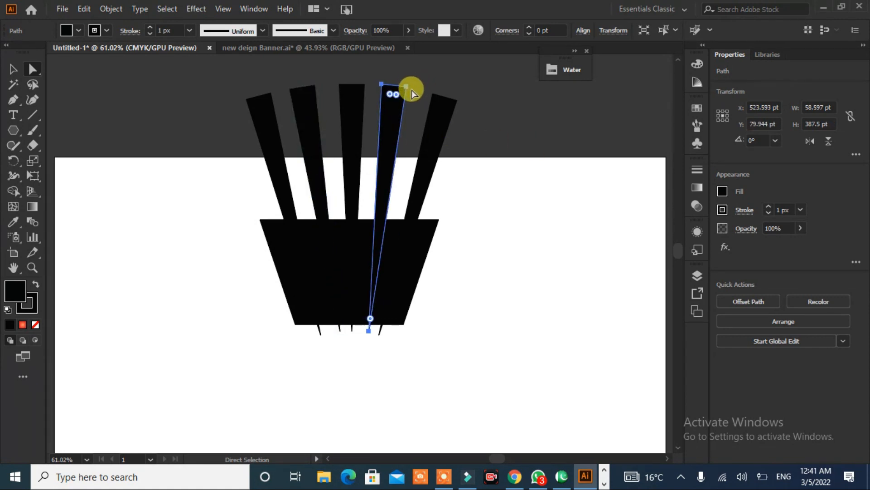
{"action": "left_click", "coordinate": [12, 69]}
{"action": "left_click", "coordinate": [391, 103]}
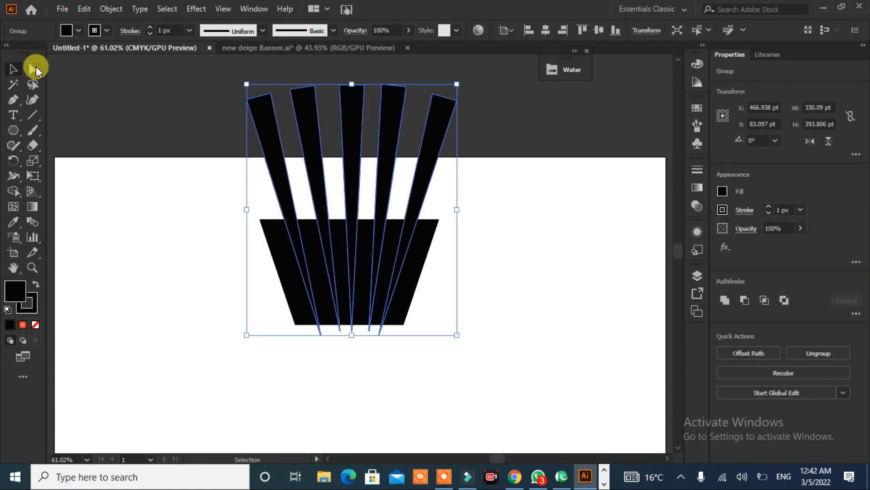
{"action": "left_click", "coordinate": [35, 68]}
{"action": "left_click", "coordinate": [396, 101]}
{"action": "left_click", "coordinate": [12, 69]}
{"action": "left_click_drag", "start_coordinate": [407, 83], "coordinate": [411, 84]}
- Centre the trapezoid and spike group horizontally and subtract the spikes from the trapezoid with Minus Front
{"action": "key", "text": "ctrl+a"}
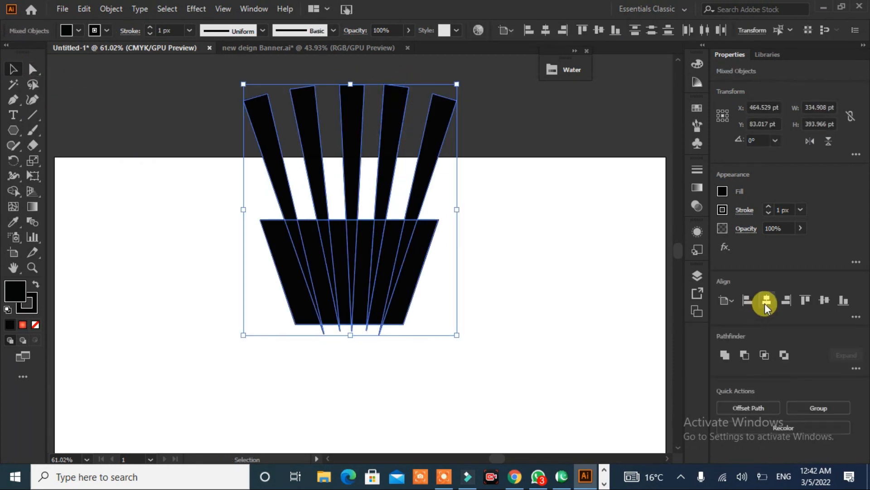
{"action": "left_click", "coordinate": [767, 300]}
{"action": "left_click", "coordinate": [745, 356]}
{"action": "left_click", "coordinate": [563, 317]}
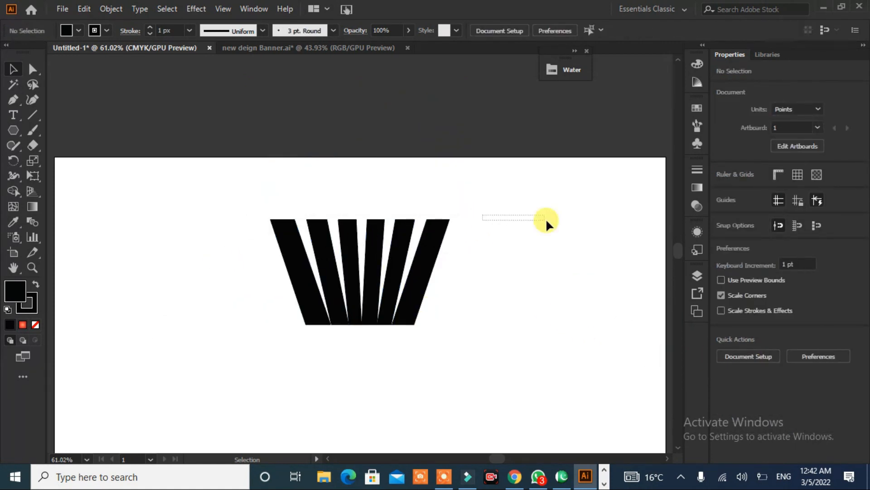
- Round the inner top corners of the two outer strips to about 48 pt and fully round the inner strips' tops
{"action": "left_click", "coordinate": [427, 220]}
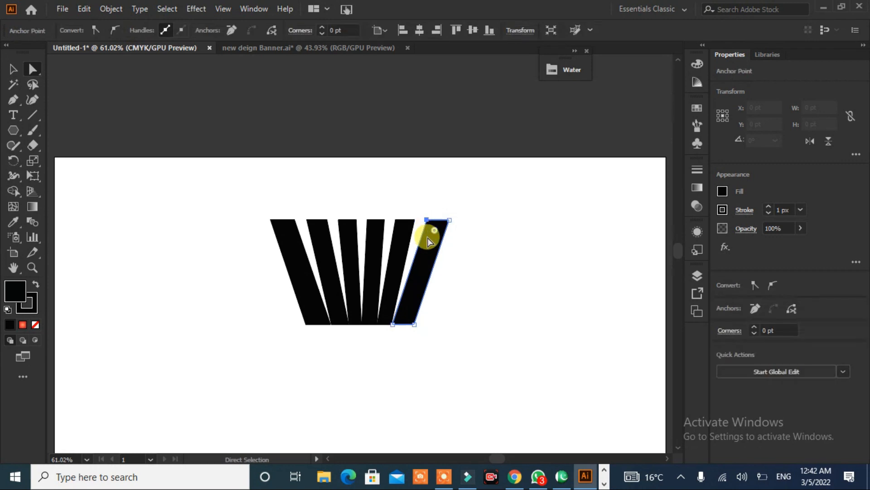
{"action": "left_click", "coordinate": [294, 223], "text": "shift"}
{"action": "left_click_drag", "start_coordinate": [287, 230], "coordinate": [254, 271]}
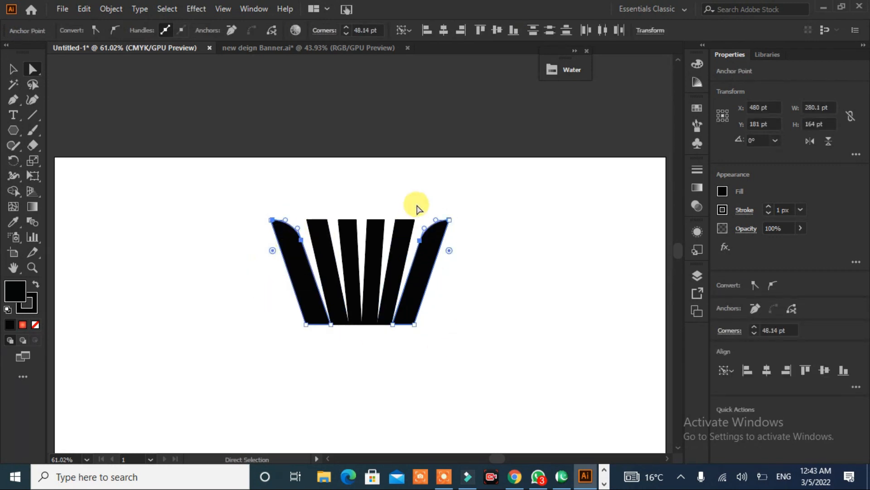
{"action": "left_click_drag", "start_coordinate": [299, 231], "coordinate": [358, 272]}
{"action": "left_click", "coordinate": [505, 340]}
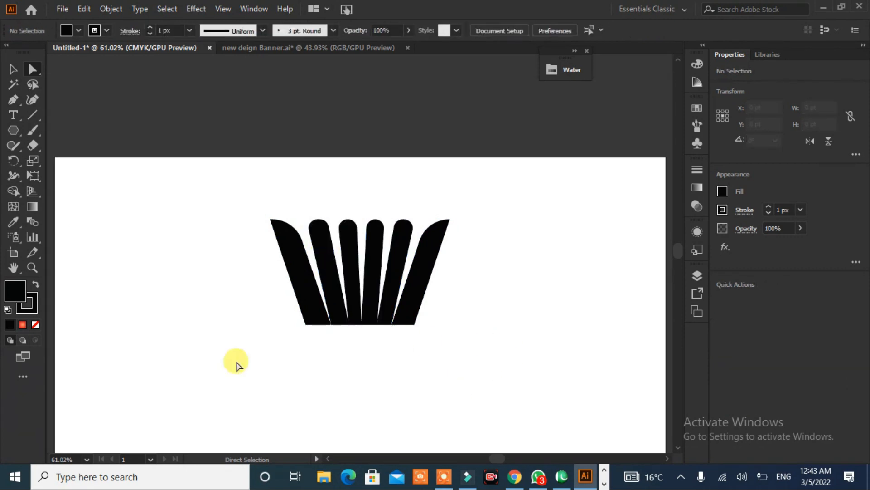
- Draw a 171 × 12 pt bar just below the strips and round its two bottom corners to 12 pt
{"action": "left_click_drag", "start_coordinate": [14, 136], "coordinate": [59, 130]}
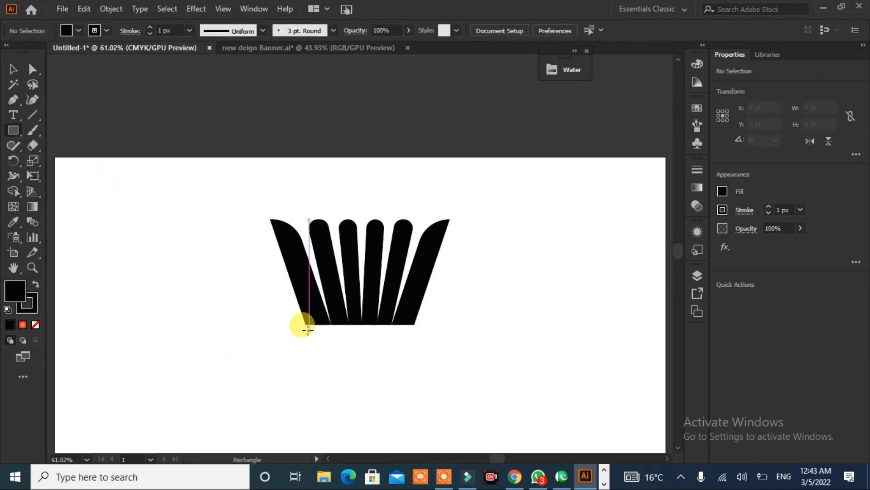
{"action": "left_click_drag", "start_coordinate": [306, 327], "coordinate": [414, 336]}
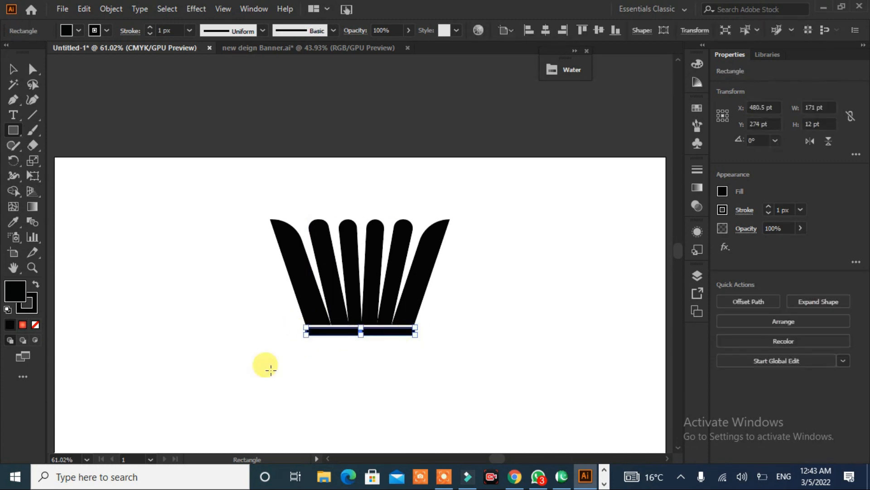
{"action": "left_click", "coordinate": [30, 70]}
{"action": "left_click", "coordinate": [464, 342]}
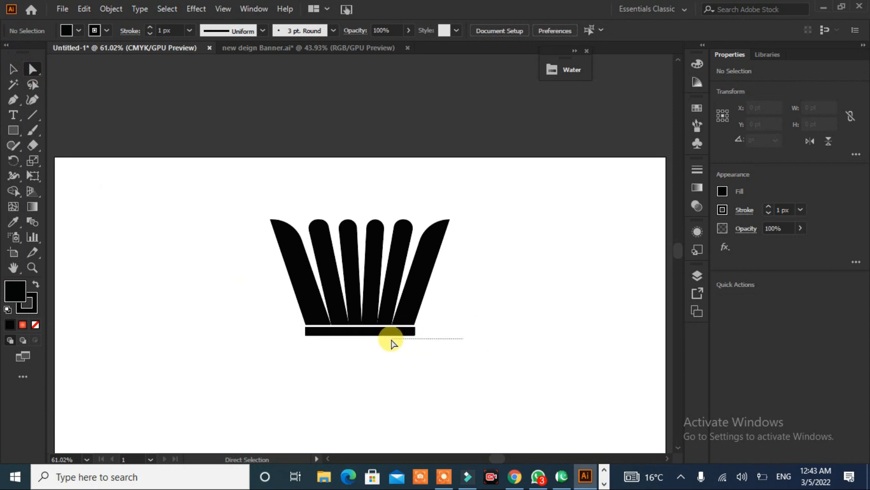
{"action": "left_click", "coordinate": [287, 339]}
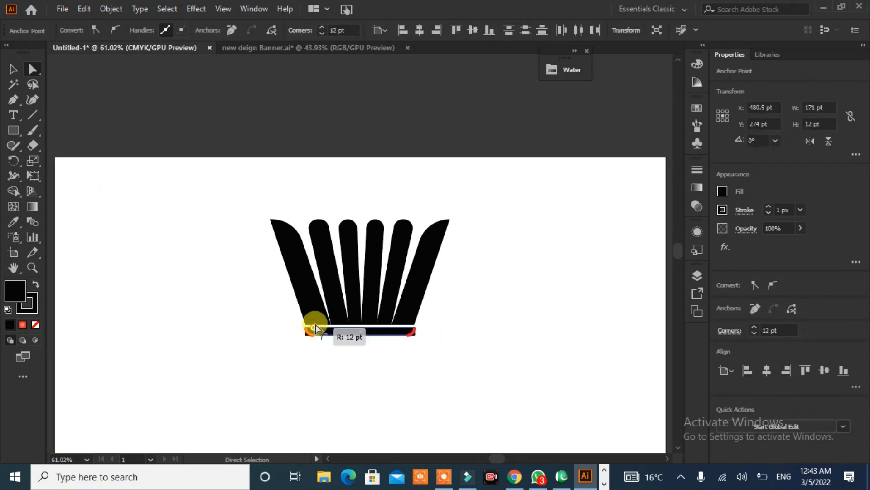
{"action": "left_click", "coordinate": [307, 373]}
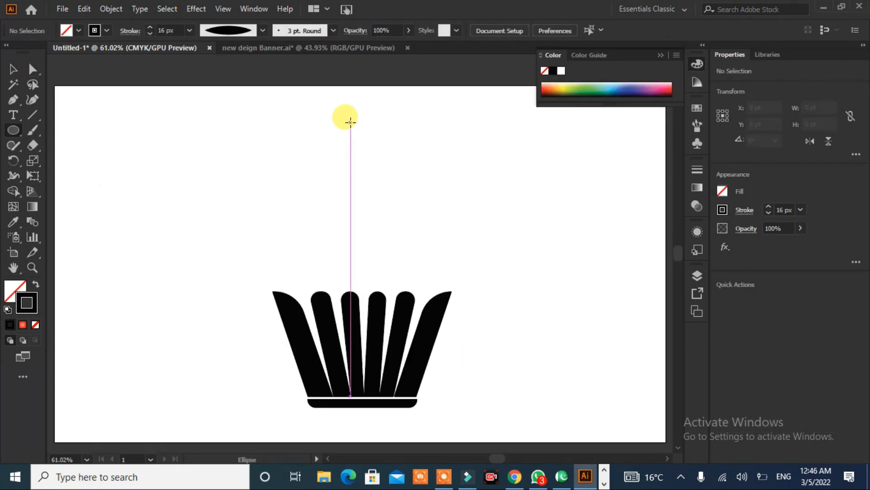
- Draw an unfilled circle about 284 pt across over the cup and pull its top anchor up into a sharp corner point
{"action": "left_click_drag", "start_coordinate": [352, 114], "coordinate": [533, 293]}
{"action": "mouse_move", "coordinate": [443, 204]}
{"action": "left_mouse_down"}
{"action": "mouse_move", "coordinate": [361, 198]}
{"action": "mouse_move", "coordinate": [369, 233]}
{"action": "mouse_move", "coordinate": [361, 250]}
{"action": "left_mouse_up"}
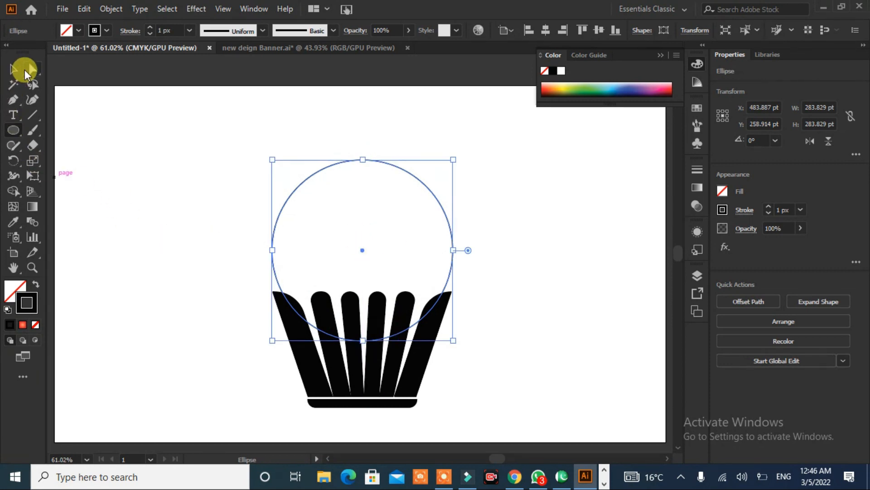
{"action": "left_click", "coordinate": [26, 70]}
{"action": "left_click_drag", "start_coordinate": [363, 160], "coordinate": [361, 98]}
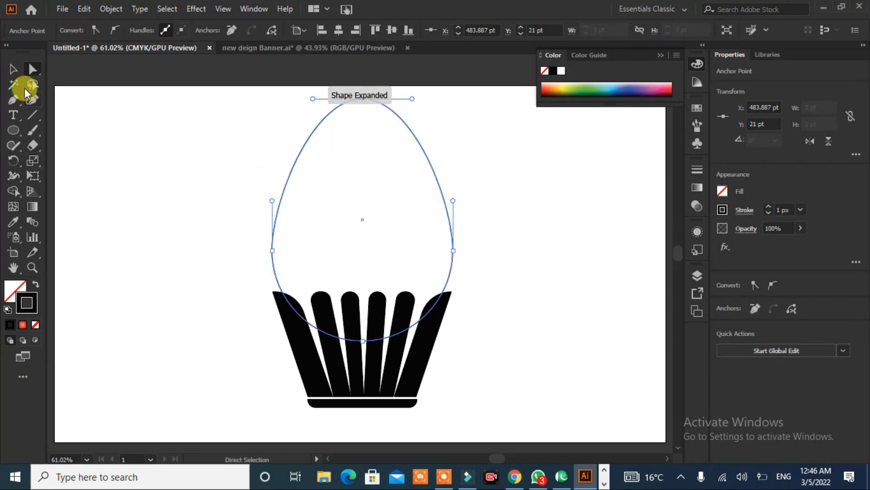
{"action": "left_click", "coordinate": [95, 29]}
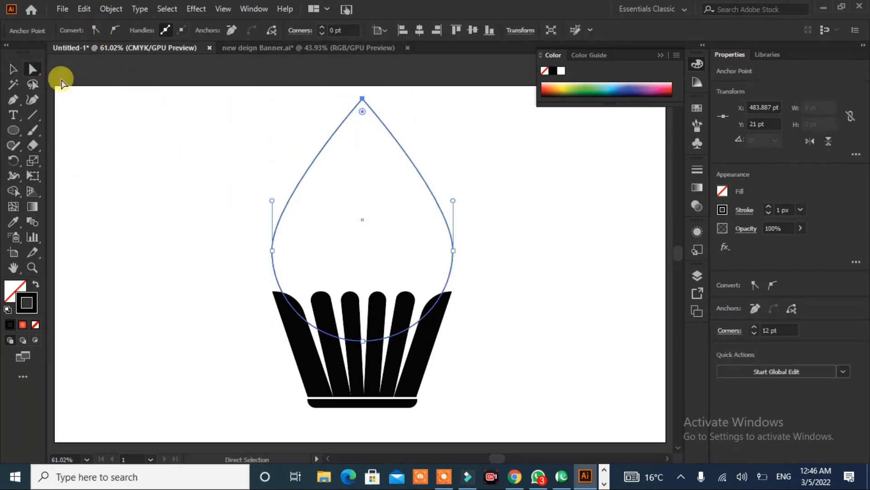
- Bend the teardrop's left side inward into a leaning frosting swirl and fill it black with no stroke
{"action": "left_click", "coordinate": [272, 249]}
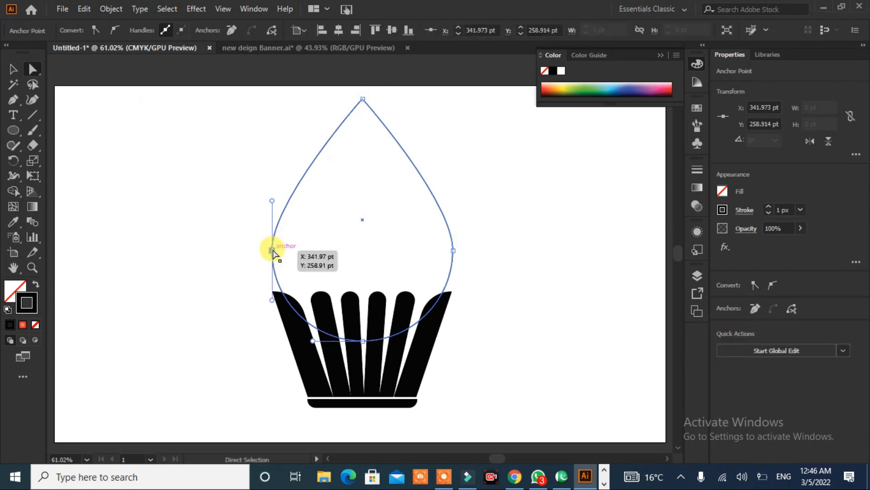
{"action": "left_click", "coordinate": [12, 104]}
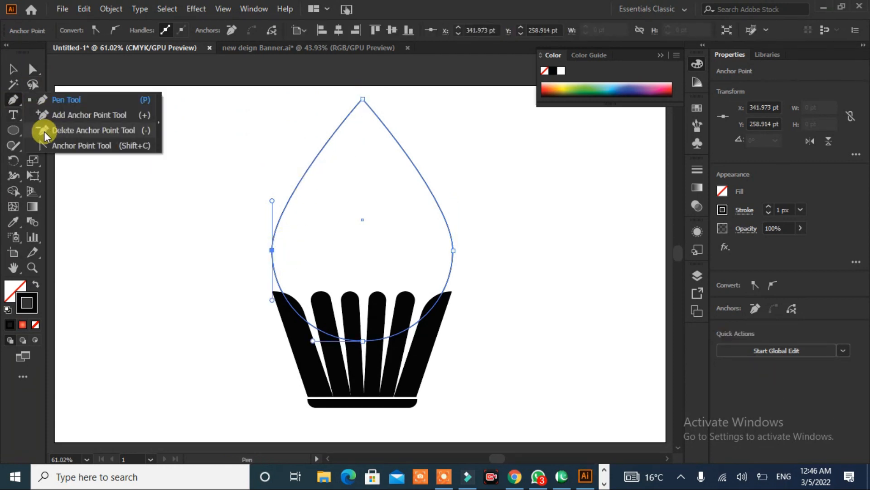
{"action": "left_click", "coordinate": [44, 146]}
{"action": "left_click_drag", "start_coordinate": [320, 148], "coordinate": [330, 178]}
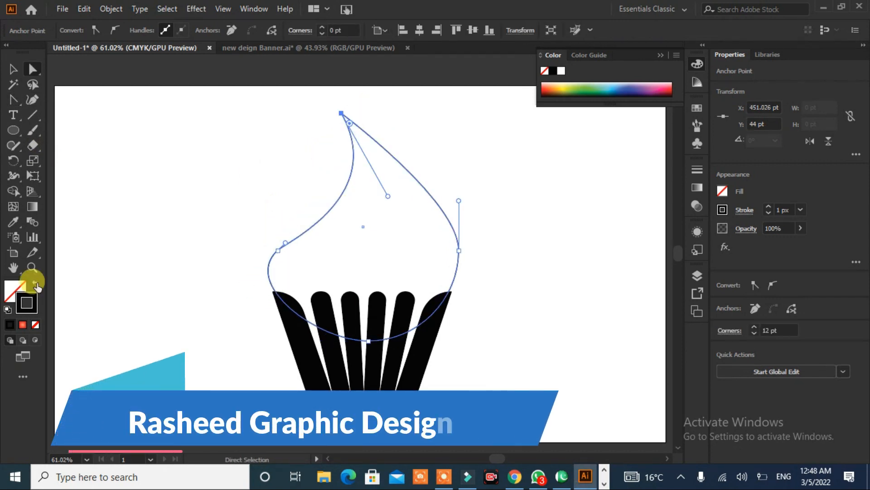
{"action": "left_click", "coordinate": [35, 283]}
{"action": "left_click", "coordinate": [132, 239]}
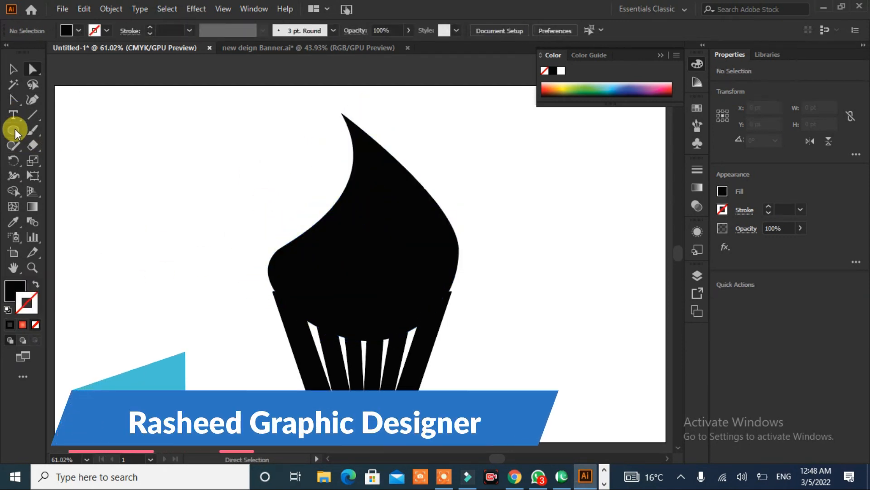
- Draw a thin black crescent sweeping across the upper frosting swirl with the Pen tool, ending beyond both of its sides
{"action": "left_click", "coordinate": [13, 99]}
{"action": "left_click", "coordinate": [52, 99]}
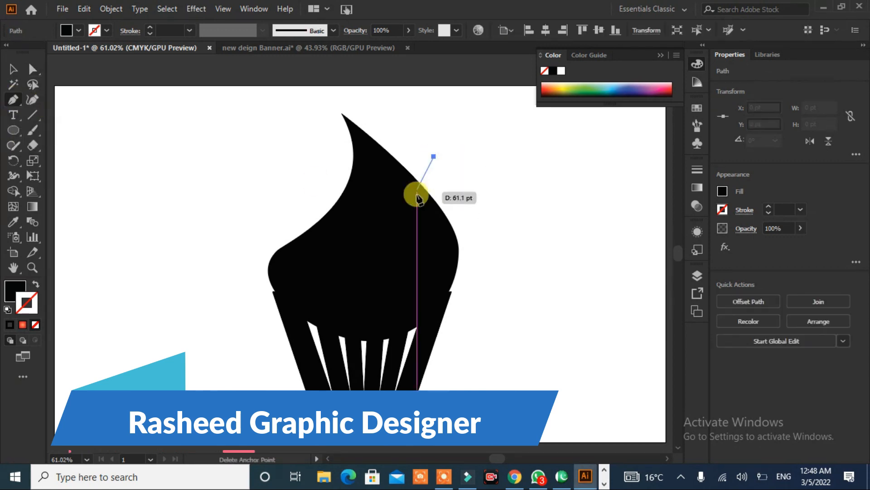
{"action": "left_click_drag", "start_coordinate": [253, 263], "coordinate": [120, 241]}
{"action": "left_click", "coordinate": [253, 263]}
{"action": "left_click_drag", "start_coordinate": [434, 157], "coordinate": [485, 92]}
{"action": "key", "text": "v"}
{"action": "scroll", "coordinate": [294, 263], "scroll_direction": "down", "scroll_amount": 2}
- Duplicate the crescent down the frosting to make four, unite them and subtract them from the swirl as white stripes
{"action": "left_click_drag", "start_coordinate": [369, 320], "coordinate": [398, 389]}
{"action": "left_click_drag", "start_coordinate": [411, 281], "coordinate": [378, 253]}
{"action": "left_click", "coordinate": [429, 239], "text": "shift"}
{"action": "left_click", "coordinate": [461, 322], "text": "shift"}
{"action": "left_click", "coordinate": [459, 300], "text": "shift"}
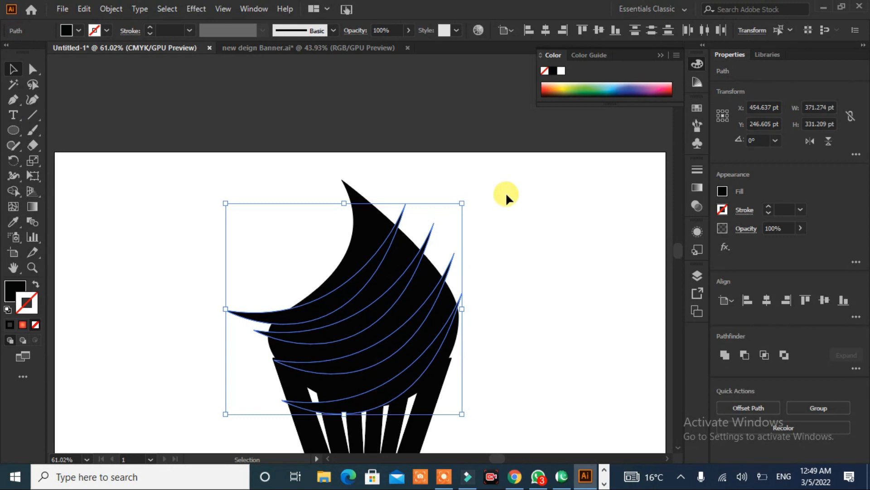
{"action": "left_click", "coordinate": [724, 355]}
{"action": "left_click", "coordinate": [616, 340]}
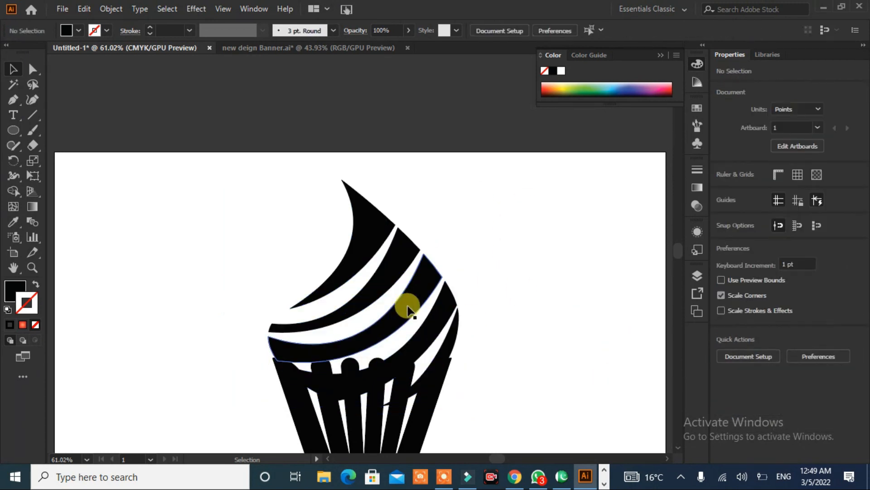
- Draw a 603 × 211 pt ellipse and place it over the frosting with its lower edge near the wrapper's top
{"action": "left_click_drag", "start_coordinate": [13, 130], "coordinate": [72, 159]}
{"action": "left_click_drag", "start_coordinate": [261, 184], "coordinate": [644, 318]}
{"action": "left_click_drag", "start_coordinate": [452, 254], "coordinate": [353, 293]}
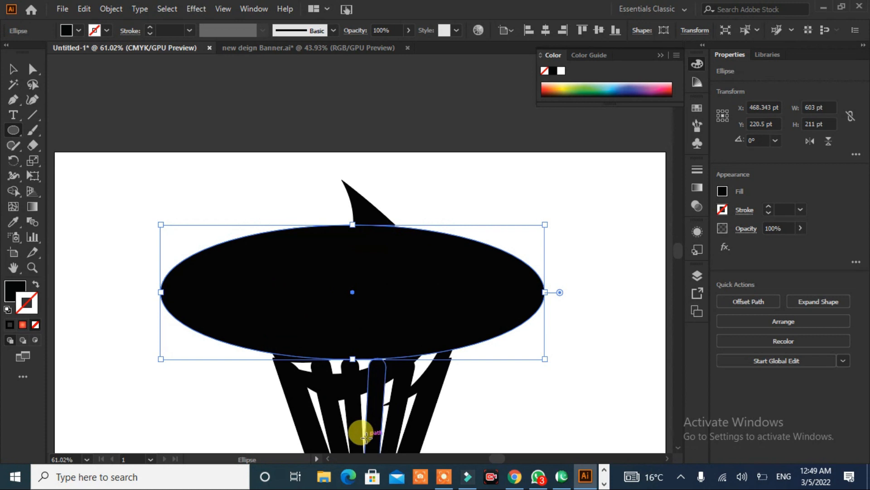
- Trim the frosting pieces below the ellipse's lower edge with the Shape Builder and delete the leftover ellipse
{"action": "left_click", "coordinate": [14, 71]}
{"action": "left_click_drag", "start_coordinate": [232, 293], "coordinate": [123, 323]}
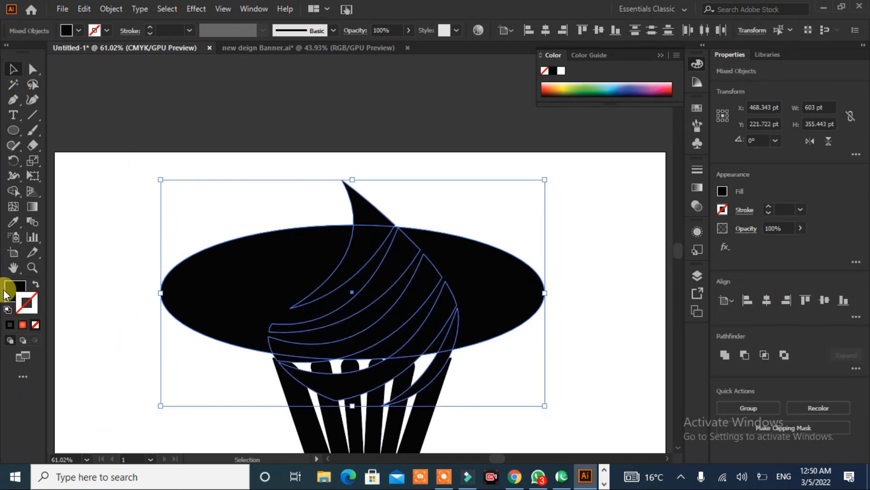
{"action": "left_click", "coordinate": [13, 191]}
{"action": "mouse_move", "coordinate": [289, 363]}
{"action": "left_mouse_down"}
{"action": "mouse_move", "coordinate": [413, 359]}
{"action": "mouse_move", "coordinate": [553, 371]}
{"action": "left_mouse_up"}
{"action": "key", "text": "v"}
{"action": "left_click", "coordinate": [217, 295]}
{"action": "key", "text": "Delete"}
{"action": "left_click_drag", "start_coordinate": [387, 333], "coordinate": [383, 324]}
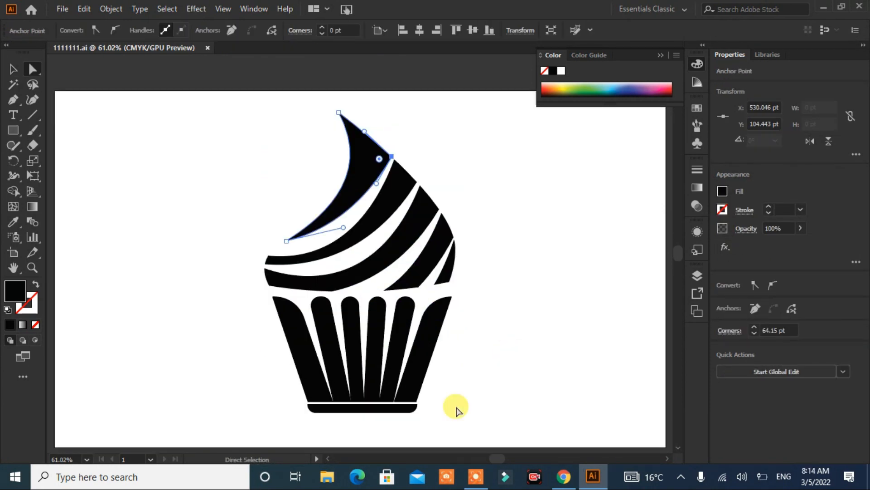
- Round the right corner of the topmost frosting piece and the upper corners of the second stripe
{"action": "left_click", "coordinate": [438, 157]}
{"action": "left_click", "coordinate": [381, 152]}
{"action": "left_click", "coordinate": [392, 157]}
{"action": "left_click_drag", "start_coordinate": [378, 162], "coordinate": [319, 150]}
{"action": "left_click", "coordinate": [394, 189]}
{"action": "left_click", "coordinate": [417, 183]}
{"action": "left_click_drag", "start_coordinate": [403, 185], "coordinate": [371, 185]}
- Round the upper ends of the remaining right-hand frosting stripes and the left end of the lowest long stripe
{"action": "left_click", "coordinate": [428, 211]}
{"action": "left_click", "coordinate": [438, 209]}
{"action": "left_click_drag", "start_coordinate": [424, 209], "coordinate": [357, 214]}
{"action": "left_click", "coordinate": [440, 241]}
{"action": "left_click", "coordinate": [453, 237]}
{"action": "left_click", "coordinate": [520, 292]}
{"action": "left_click", "coordinate": [266, 280]}
{"action": "left_click", "coordinate": [279, 269]}
{"action": "left_click_drag", "start_coordinate": [283, 269], "coordinate": [311, 243]}
{"action": "left_click", "coordinate": [205, 359]}
- Group the whole cupcake, scale it down and place it on the right half of the artboard
{"action": "left_click_drag", "start_coordinate": [485, 130], "coordinate": [233, 404]}
{"action": "left_click", "coordinate": [13, 68]}
{"action": "left_click_drag", "start_coordinate": [496, 127], "coordinate": [182, 416]}
{"action": "right_click", "coordinate": [393, 363]}
{"action": "left_click", "coordinate": [428, 251]}
{"action": "left_click_drag", "start_coordinate": [457, 412], "coordinate": [407, 354]}
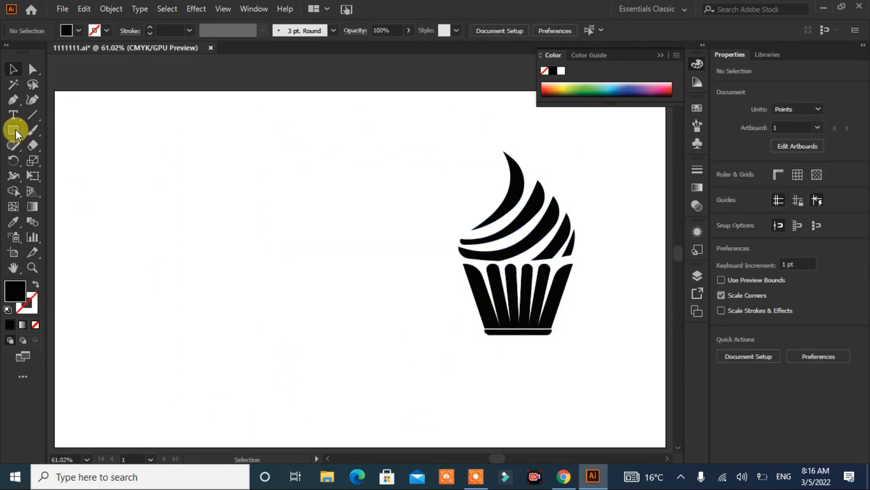
- Draw a black circle left of the cupcake and a smaller one about 46 pt wide overlapping its upper-right edge
{"action": "left_click_drag", "start_coordinate": [16, 129], "coordinate": [45, 159]}
{"action": "left_click_drag", "start_coordinate": [251, 205], "coordinate": [308, 261]}
{"action": "left_click_drag", "start_coordinate": [151, 180], "coordinate": [181, 210]}
{"action": "left_click_drag", "start_coordinate": [166, 196], "coordinate": [299, 205]}
{"action": "left_click", "coordinate": [11, 68]}
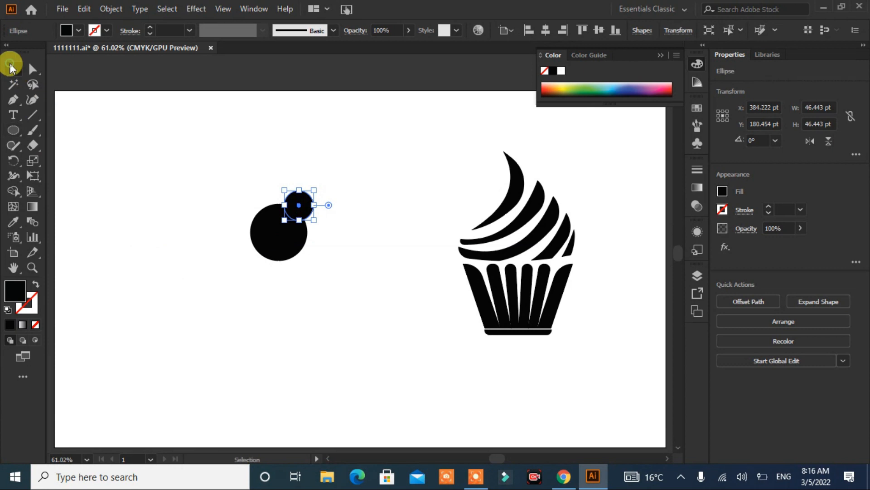
- Cut the small circle out of the large one, remove it and round the notch's corners into a cherry shape
{"action": "left_click_drag", "start_coordinate": [253, 221], "coordinate": [317, 268]}
{"action": "left_click", "coordinate": [13, 193]}
{"action": "left_click_drag", "start_coordinate": [298, 205], "coordinate": [376, 281]}
{"action": "left_click", "coordinate": [13, 70]}
{"action": "left_click", "coordinate": [218, 182]}
{"action": "left_click", "coordinate": [33, 69]}
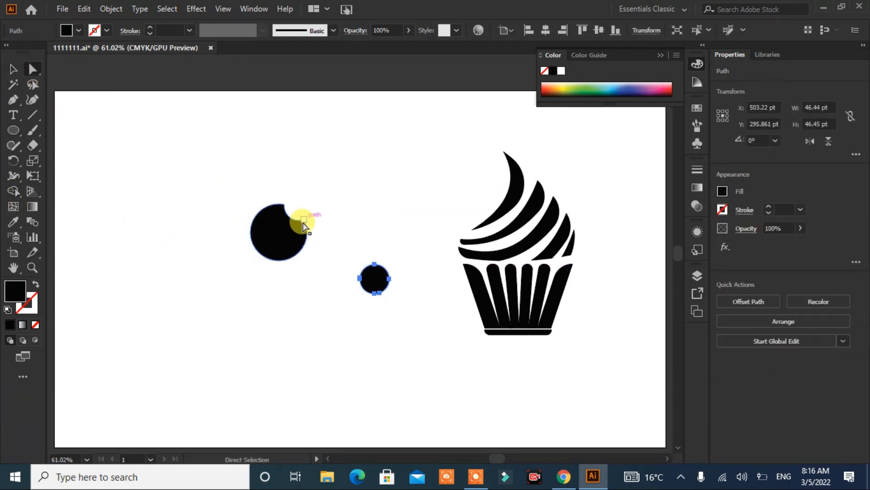
{"action": "left_click", "coordinate": [301, 223]}
- Draw an arched stem from the cherry's notch with the Pen tool, with a black stroke and no fill
{"action": "left_click", "coordinate": [290, 217]}
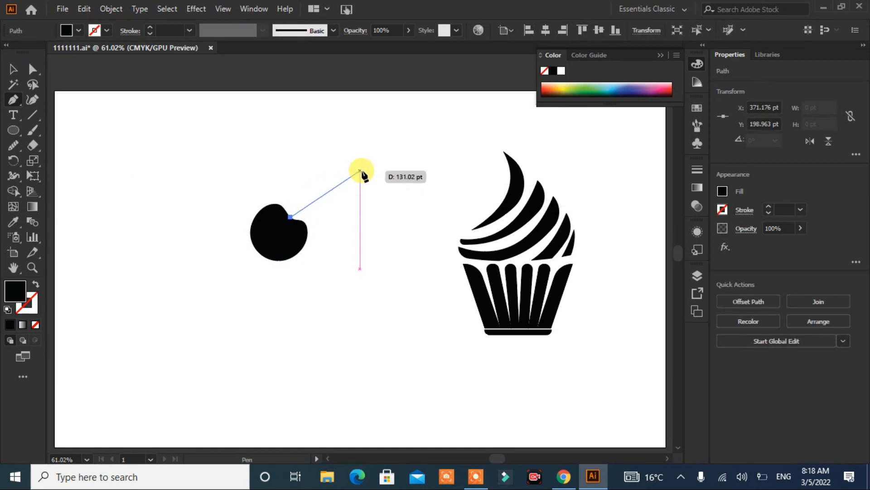
{"action": "left_click_drag", "start_coordinate": [442, 185], "coordinate": [442, 187]}
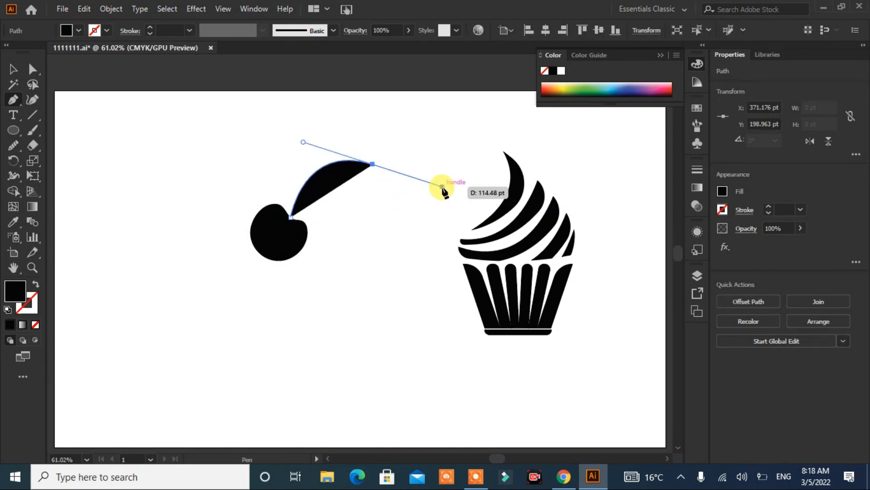
{"action": "key", "text": "Escape"}
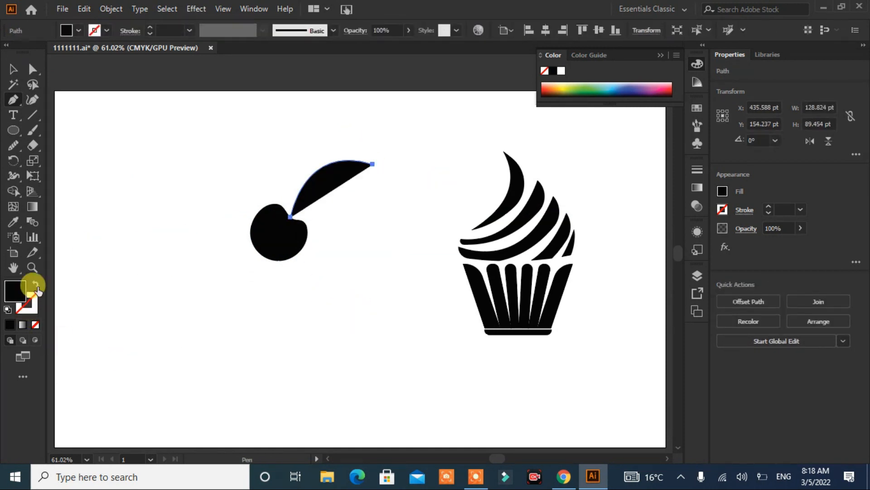
{"action": "left_click", "coordinate": [37, 285]}
- Rotate the stem clockwise to about 337.73° and move its lower end back onto the cherry's notch
{"action": "left_click", "coordinate": [13, 71]}
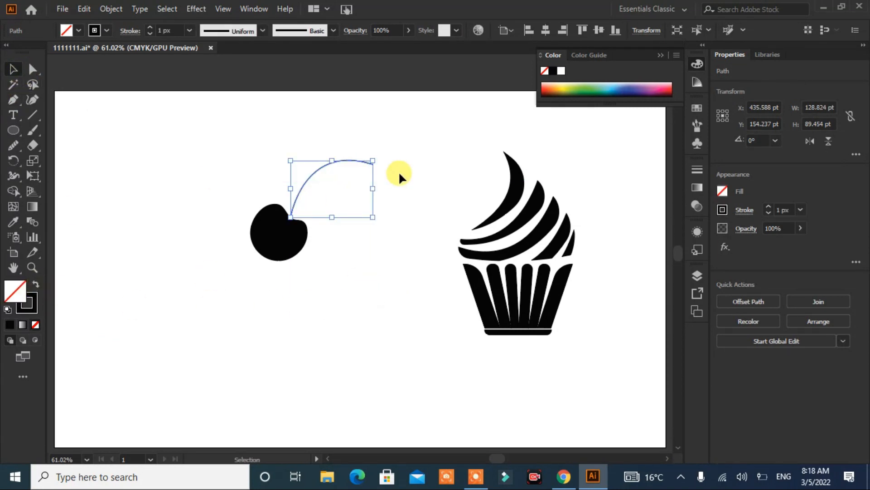
{"action": "left_click_drag", "start_coordinate": [379, 154], "coordinate": [392, 175]}
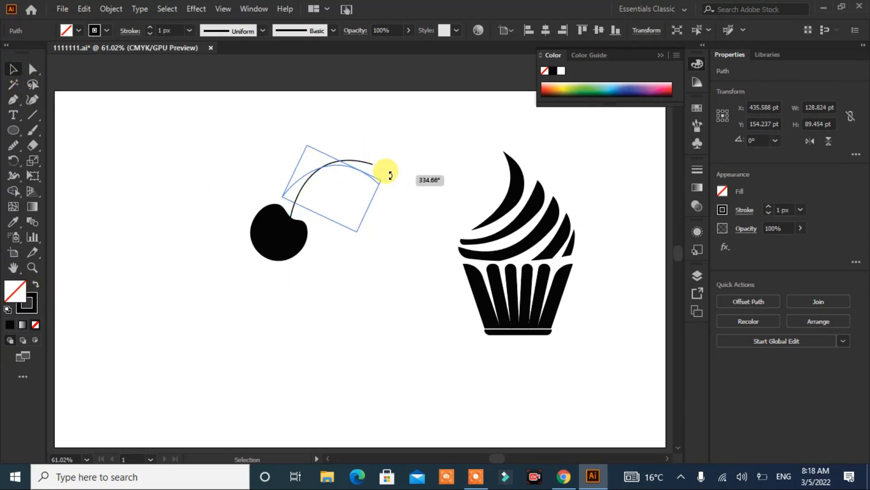
{"action": "left_click_drag", "start_coordinate": [336, 178], "coordinate": [343, 194]}
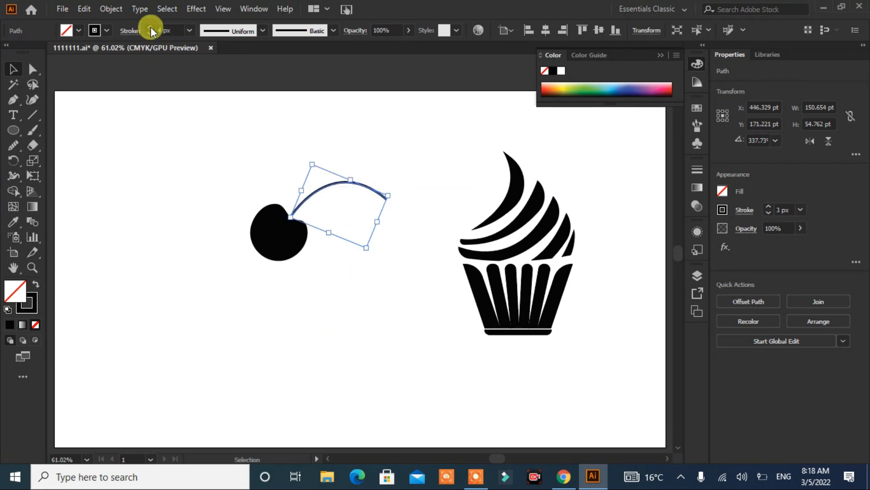
- Give the stem a 9 px stroke with a tapered width profile, thin at the cherry, and a round cap
{"action": "left_click", "coordinate": [257, 31]}
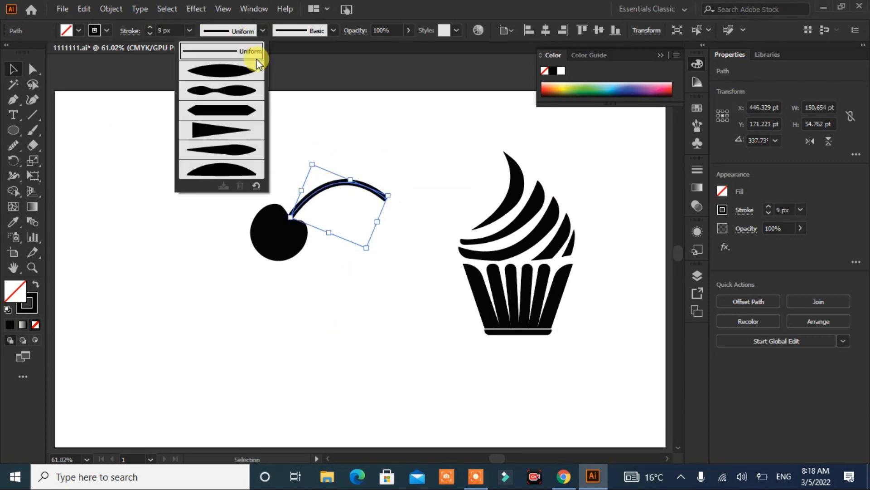
{"action": "left_click", "coordinate": [239, 151]}
{"action": "left_click", "coordinate": [831, 285]}
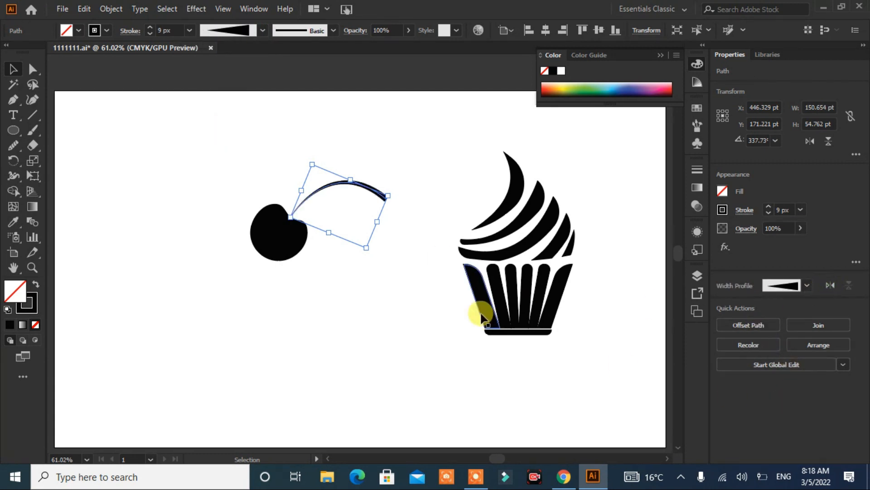
{"action": "left_click", "coordinate": [744, 210]}
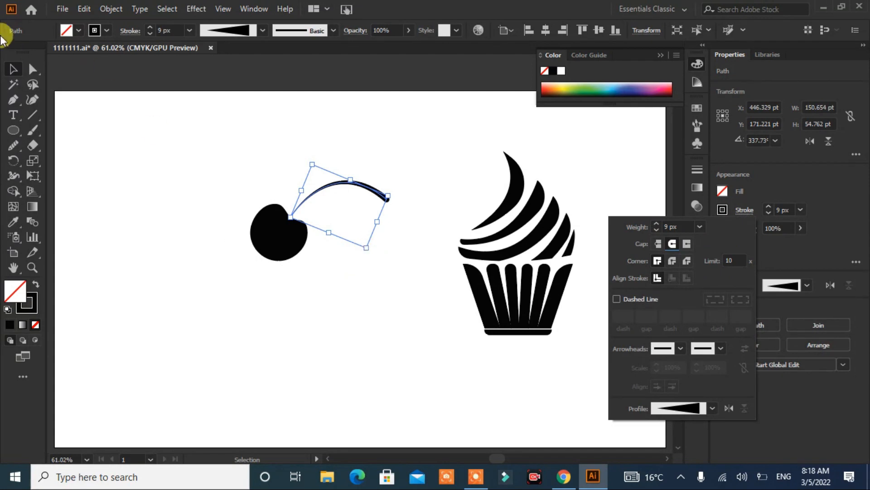
- Scale the stem down to about 125 × 45 pt with its thin end on the cherry's notch
{"action": "left_click", "coordinate": [10, 70]}
{"action": "mouse_move", "coordinate": [367, 248]}
{"action": "left_mouse_down"}
{"action": "mouse_move", "coordinate": [349, 233]}
{"action": "mouse_move", "coordinate": [357, 233]}
{"action": "left_mouse_up"}
{"action": "left_click_drag", "start_coordinate": [350, 181], "coordinate": [217, 279]}
{"action": "left_click", "coordinate": [324, 292]}
{"action": "left_click", "coordinate": [319, 294]}
{"action": "left_click", "coordinate": [359, 197]}
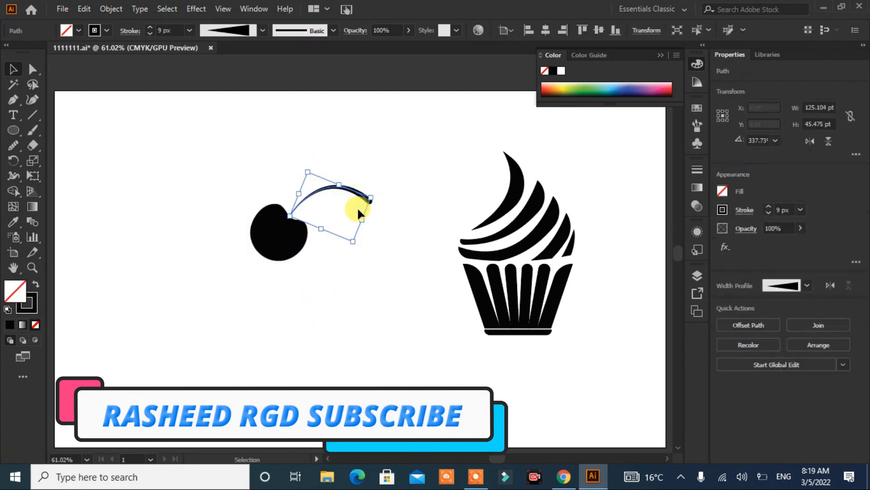
- Expand the stem's appearance into a filled shape and group it with the cherry
{"action": "left_click", "coordinate": [111, 9]}
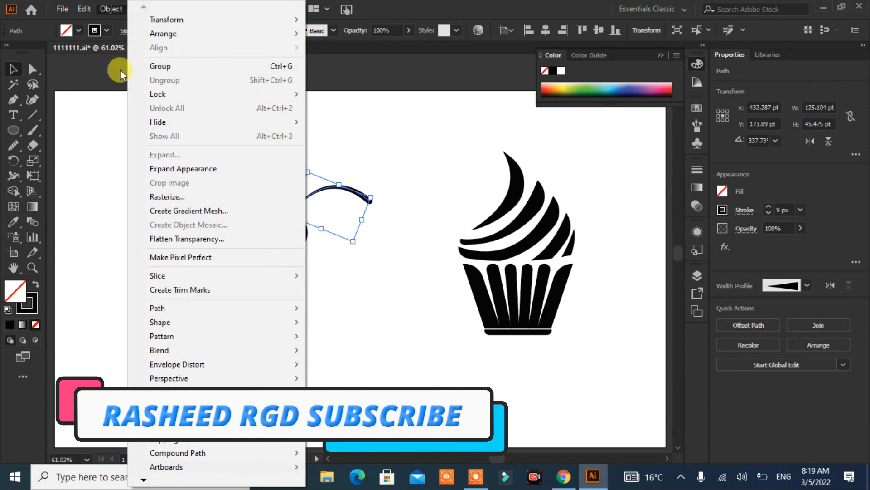
{"action": "left_click", "coordinate": [161, 166]}
{"action": "left_click", "coordinate": [203, 271]}
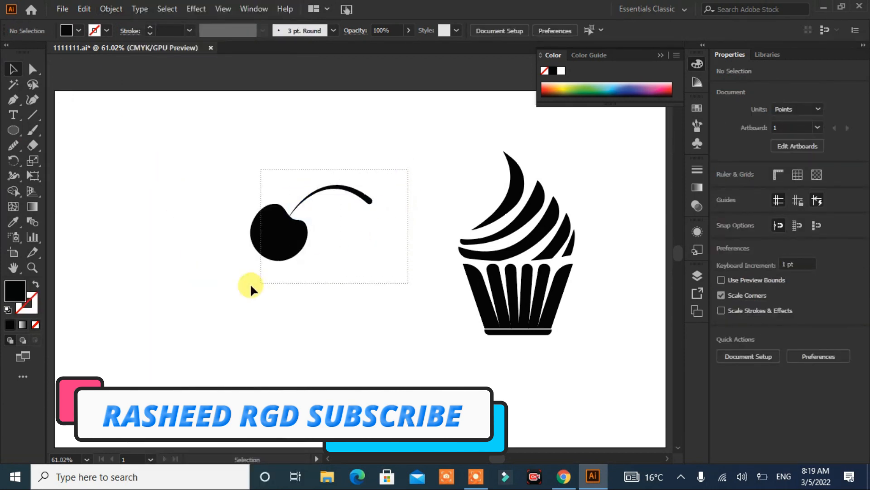
{"action": "left_click_drag", "start_coordinate": [274, 277], "coordinate": [214, 284]}
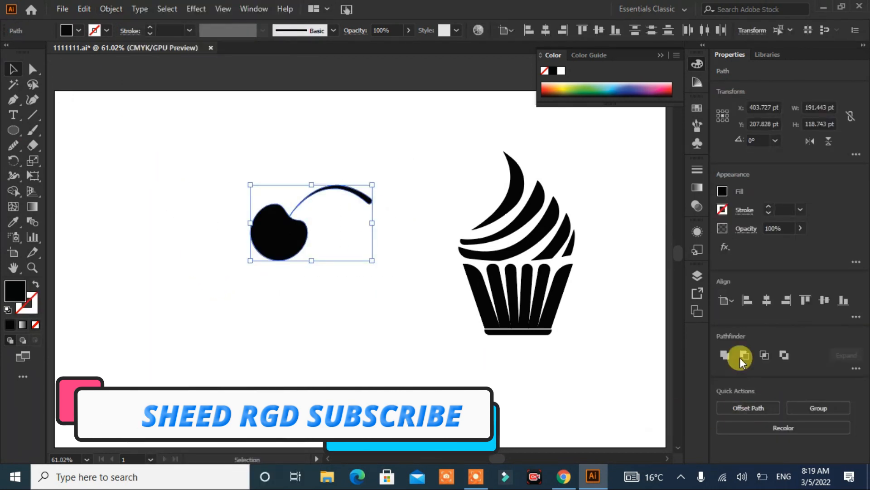
{"action": "left_click", "coordinate": [814, 404]}
{"action": "left_click", "coordinate": [360, 354]}
- Scale the cherry group to about 139 × 86 pt and place it against the left side of the frosting's peak
{"action": "left_click_drag", "start_coordinate": [285, 234], "coordinate": [472, 190]}
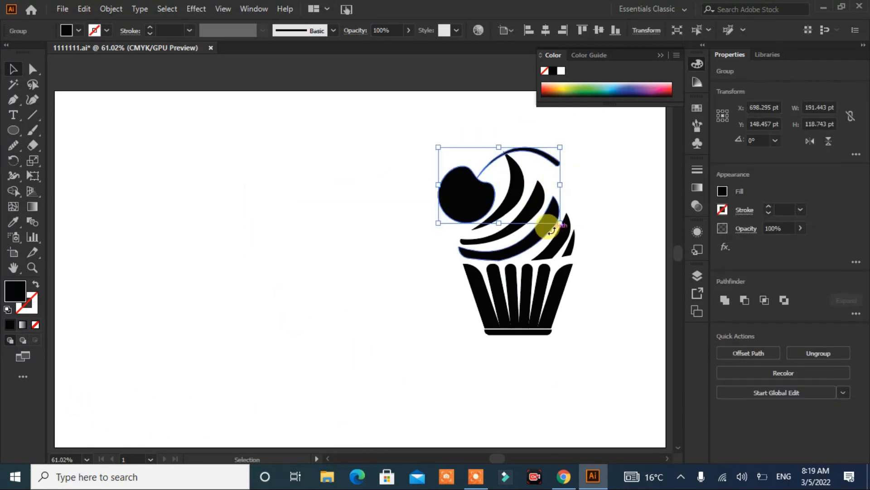
{"action": "left_click_drag", "start_coordinate": [560, 222], "coordinate": [543, 211]}
{"action": "mouse_move", "coordinate": [474, 198]}
{"action": "left_mouse_down"}
{"action": "mouse_move", "coordinate": [478, 205]}
{"action": "mouse_move", "coordinate": [476, 196]}
{"action": "left_mouse_up"}
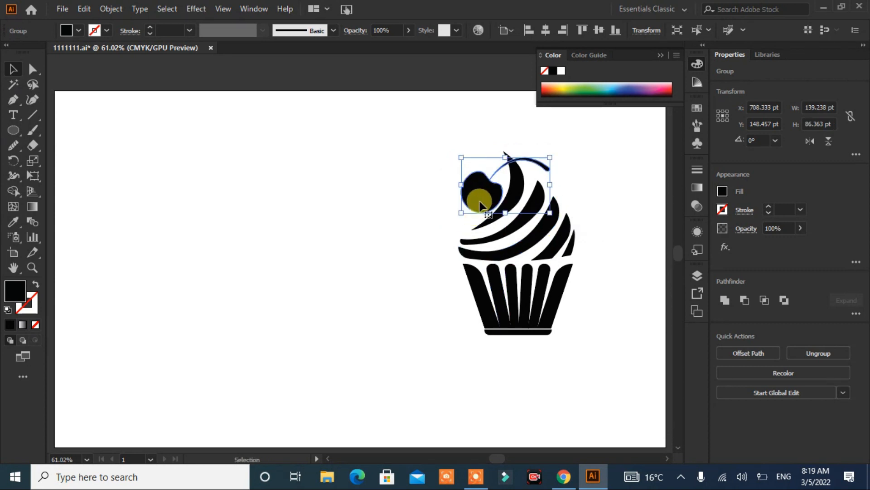
{"action": "left_click", "coordinate": [392, 290]}
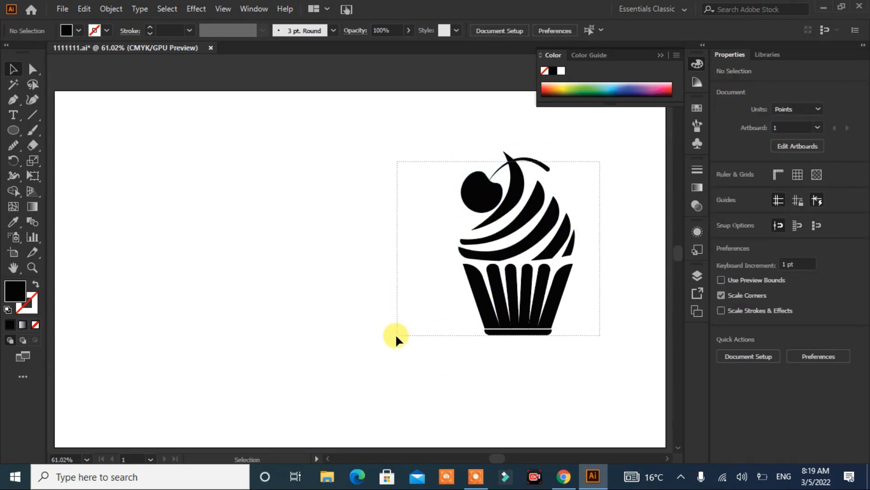
{"action": "left_click_drag", "start_coordinate": [406, 329], "coordinate": [434, 336]}
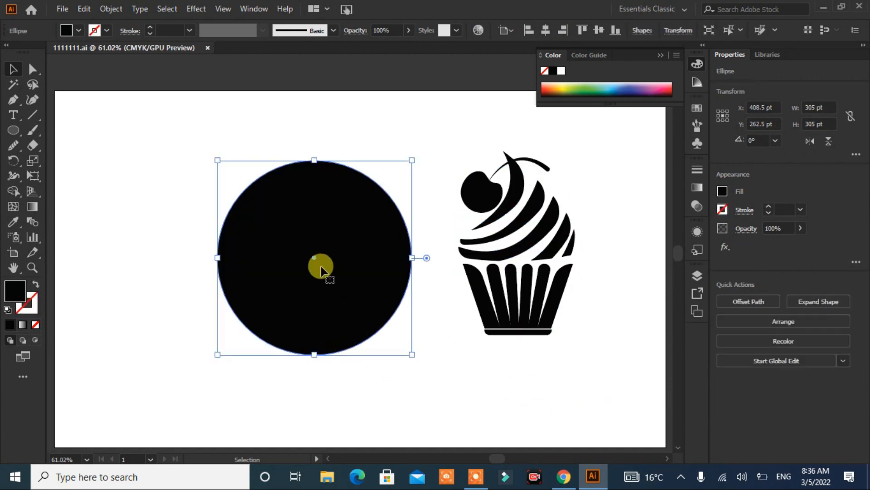
- Turn the 305 pt black circle into an unfilled ring with an 11 px black stroke
{"action": "left_click", "coordinate": [34, 285]}
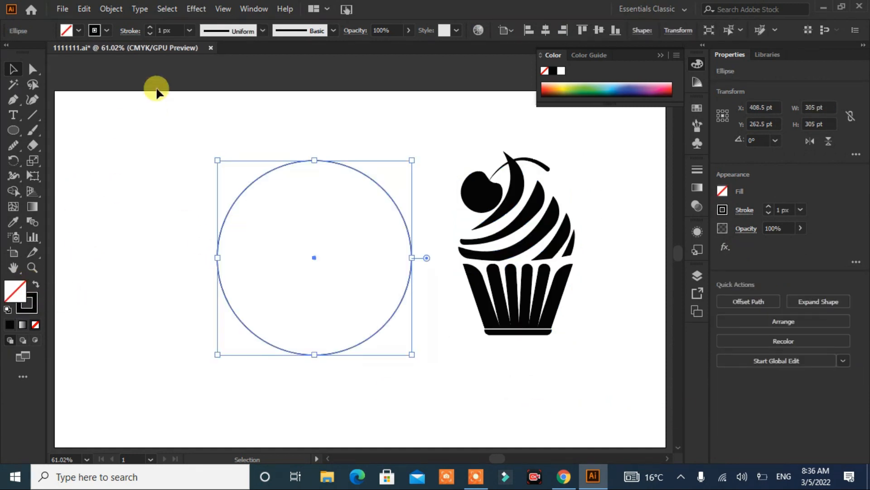
{"action": "left_click", "coordinate": [150, 28]}
{"action": "left_click", "coordinate": [150, 28]}
{"action": "left_click", "coordinate": [151, 28]}
{"action": "left_click", "coordinate": [162, 138]}
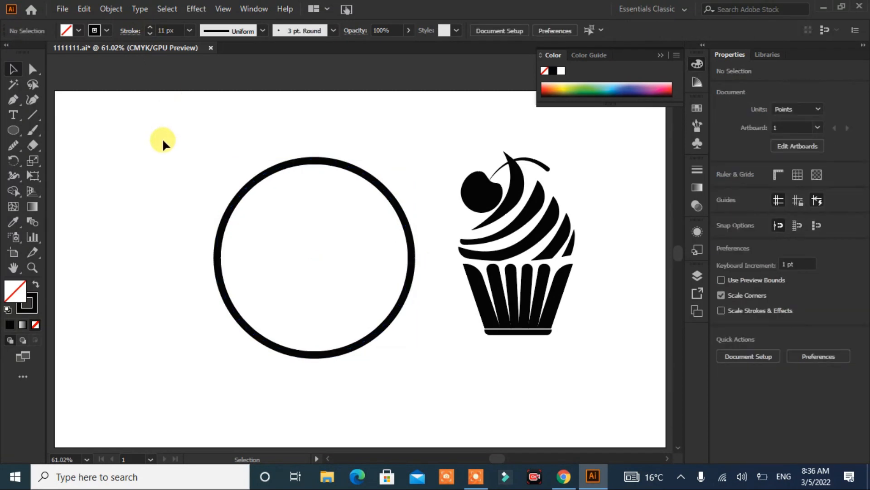
- Offset the ring's path outward by 14 pt to add a second, larger ring around it
{"action": "left_click", "coordinate": [270, 170]}
{"action": "left_click", "coordinate": [728, 303]}
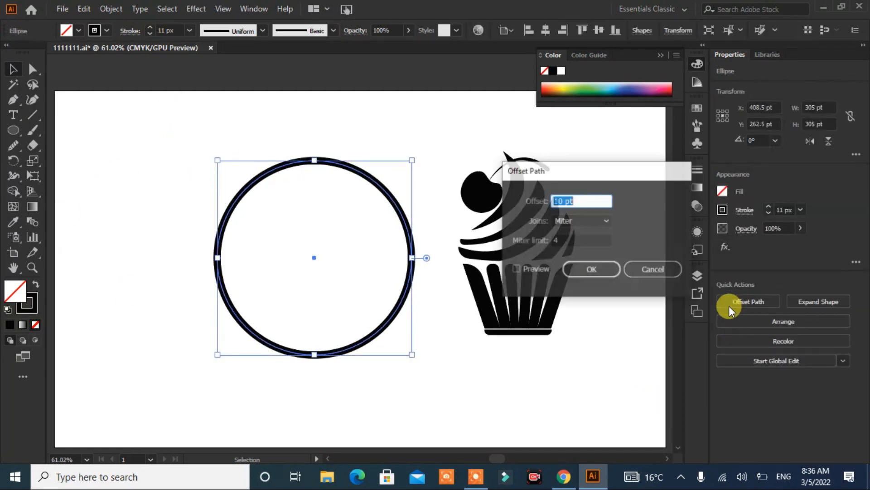
{"action": "left_click", "coordinate": [538, 270]}
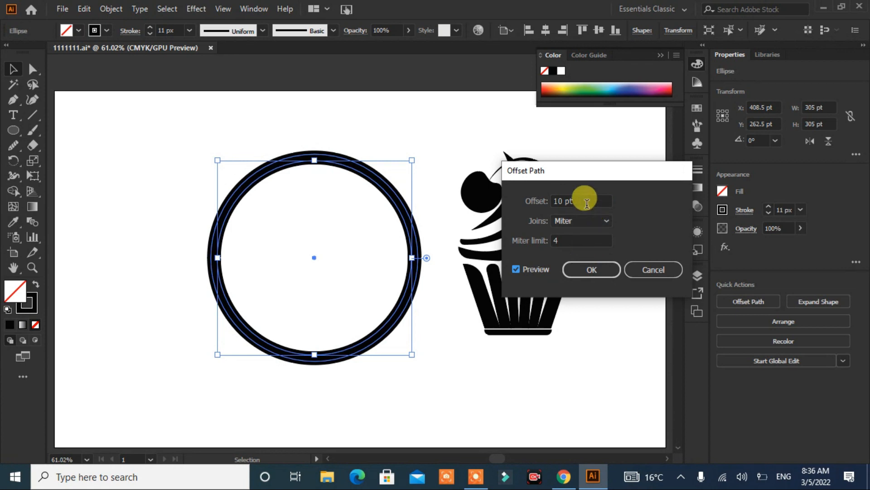
{"action": "scroll", "coordinate": [587, 204], "scroll_direction": "up", "scroll_amount": 4}
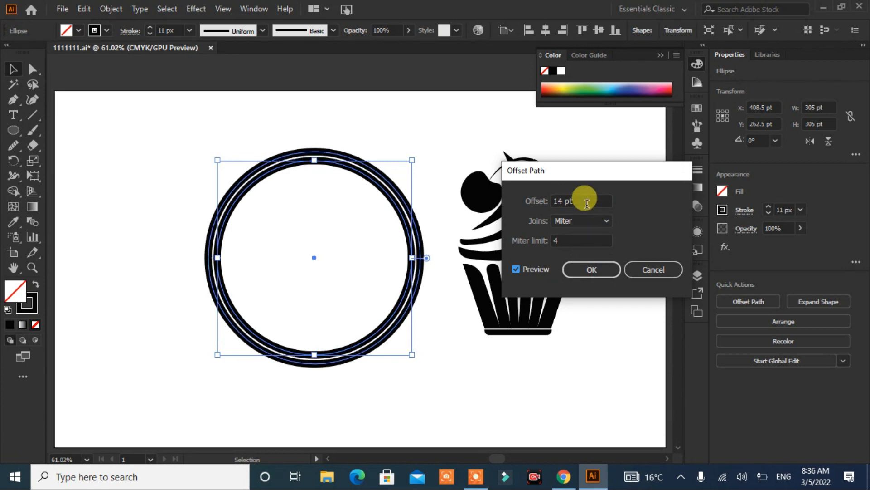
{"action": "left_click", "coordinate": [611, 270]}
{"action": "left_click", "coordinate": [424, 304]}
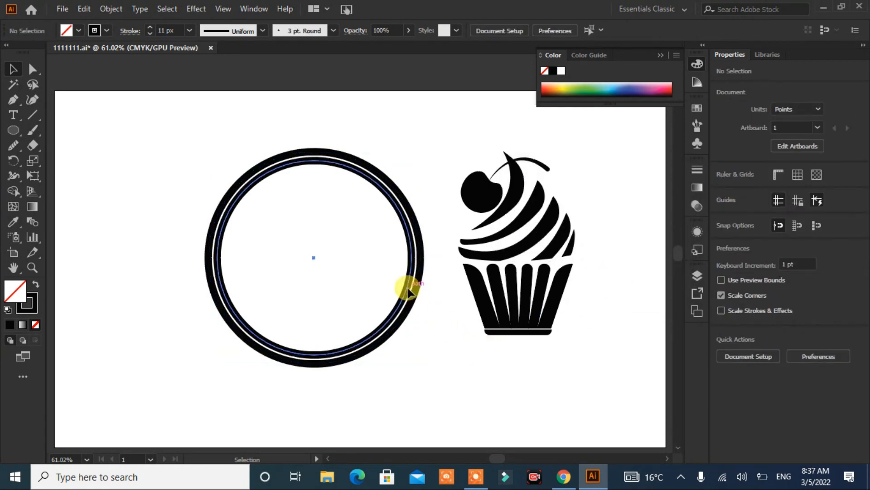
- Thin the inner ring's stroke to 2 px
{"action": "left_click", "coordinate": [408, 293]}
{"action": "scroll", "coordinate": [769, 210], "scroll_direction": "down", "scroll_amount": 10}
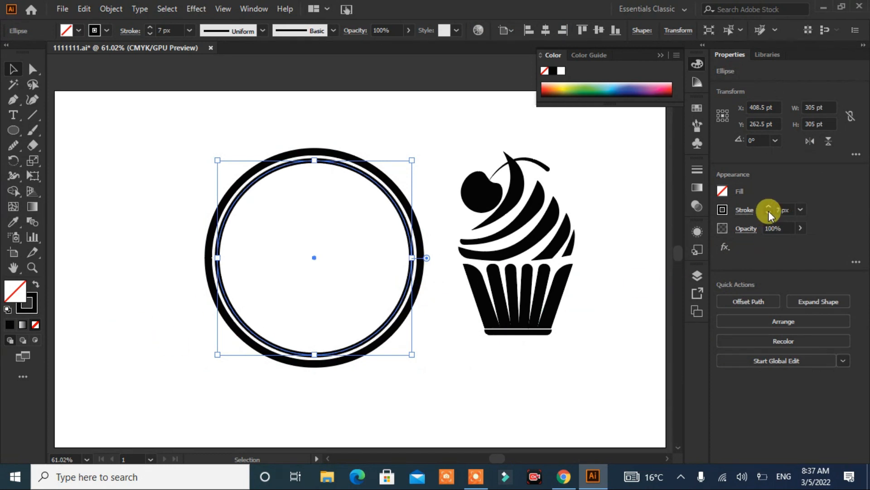
{"action": "scroll", "coordinate": [770, 206], "scroll_direction": "up", "scroll_amount": 1}
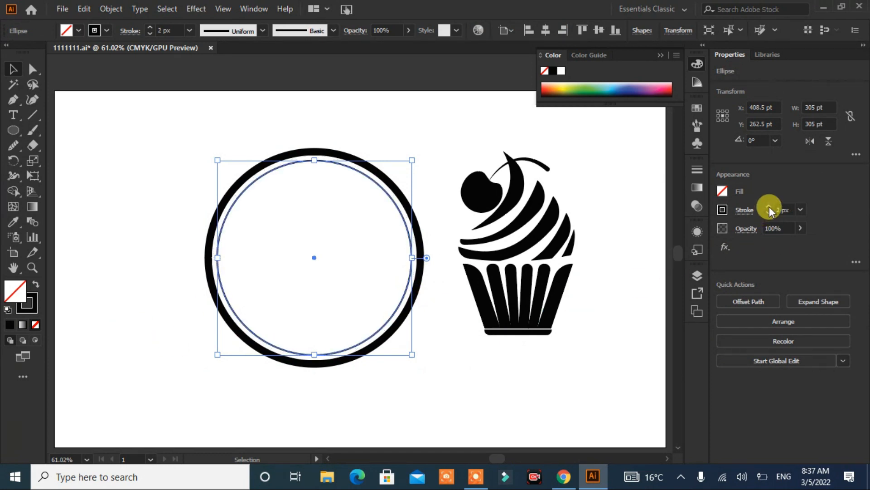
{"action": "left_click", "coordinate": [502, 365]}
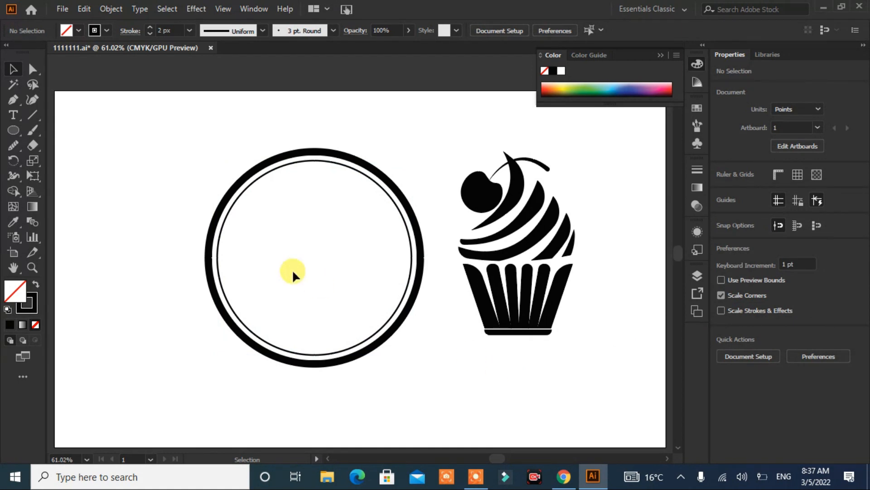
- Scale the cupcake group to about 87 × 138 pt and place it inside the upper half of the double ring
{"action": "left_click", "coordinate": [264, 176]}
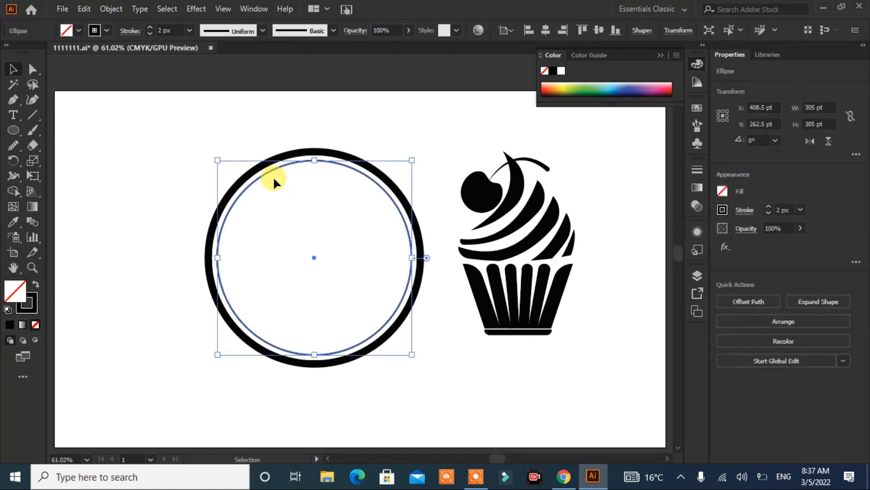
{"action": "left_click", "coordinate": [455, 363]}
{"action": "left_click_drag", "start_coordinate": [574, 333], "coordinate": [322, 241]}
{"action": "left_click", "coordinate": [570, 287]}
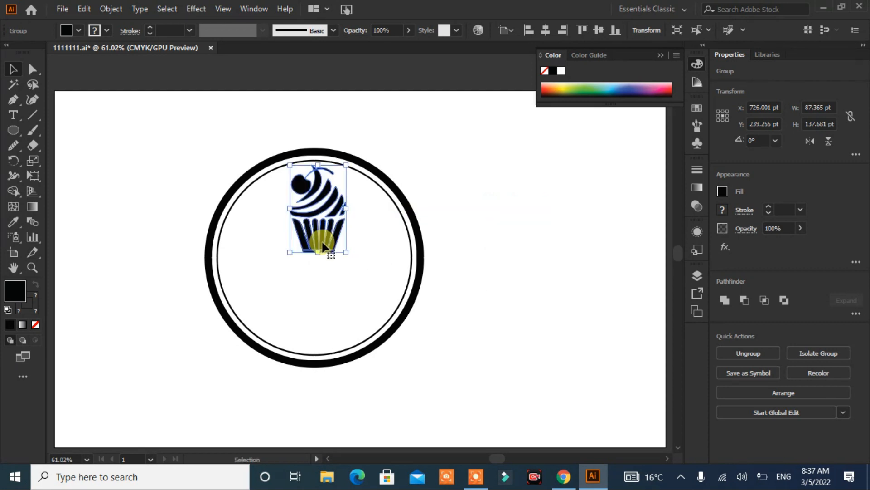
- Move the double ring and cupcake together to the middle of the artboard
{"action": "left_click", "coordinate": [472, 240]}
{"action": "left_click_drag", "start_coordinate": [439, 230], "coordinate": [266, 268]}
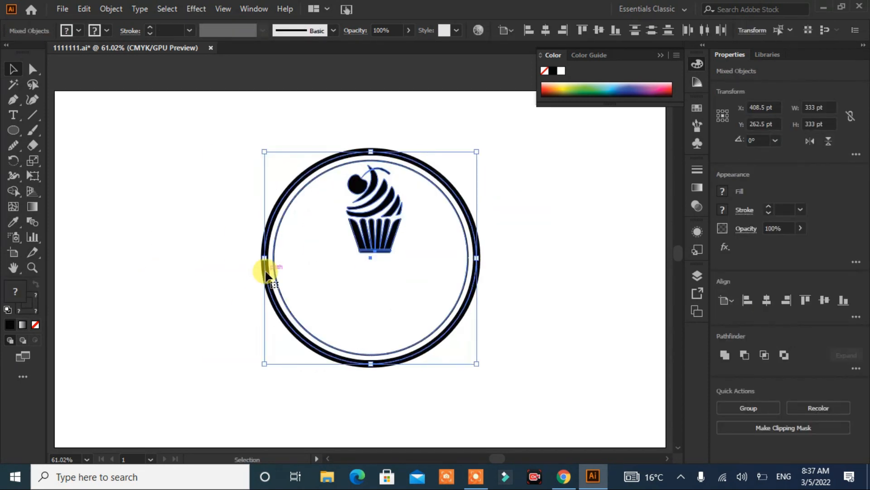
{"action": "left_click", "coordinate": [555, 264]}
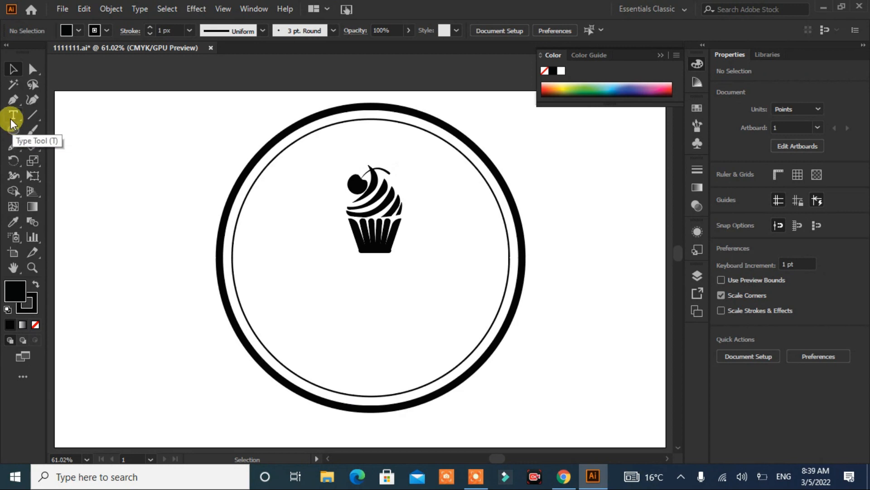
- Add the text "Bakery" beside the badge at 72 px
{"action": "left_click", "coordinate": [13, 115]}
{"action": "left_click", "coordinate": [109, 265]}
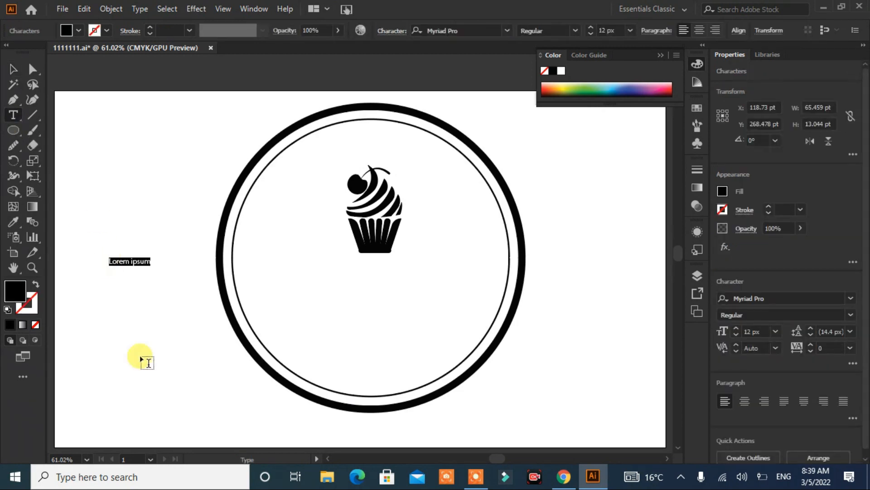
{"action": "left_click", "coordinate": [630, 30]}
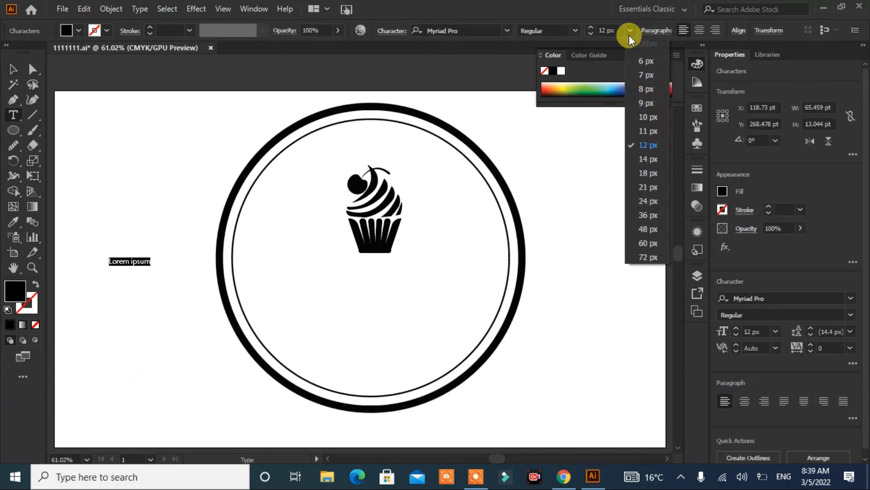
{"action": "left_click", "coordinate": [636, 255]}
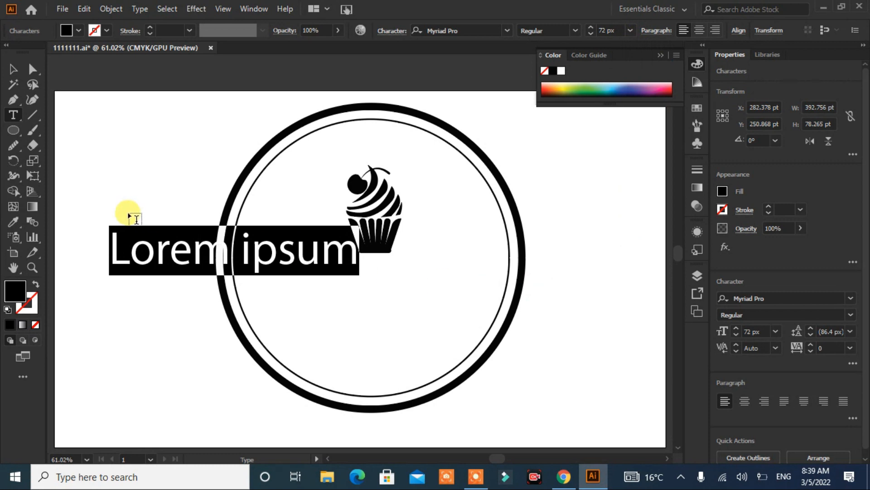
{"action": "type", "text": "Bakery"}
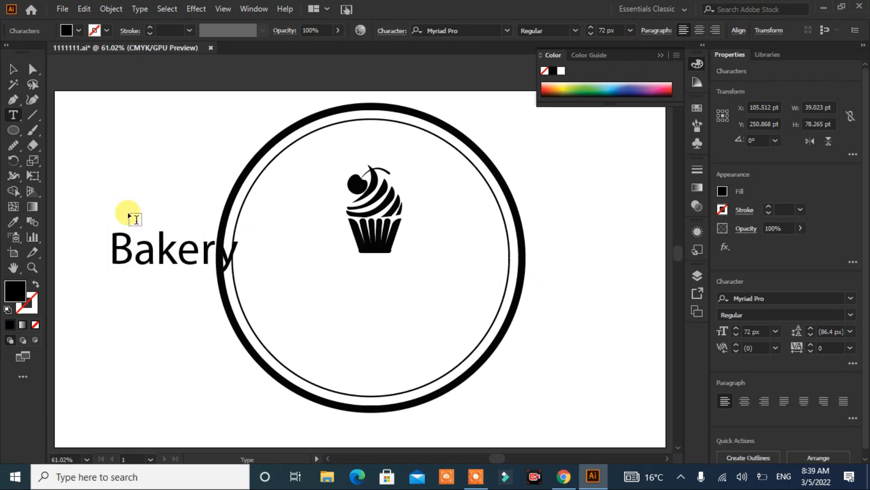
- Scale the Bakery text to about 393 × 152 pt and place it inside the rings, below the cupcake
{"action": "left_click", "coordinate": [12, 71]}
{"action": "left_click_drag", "start_coordinate": [239, 276], "coordinate": [359, 322]}
{"action": "left_click_drag", "start_coordinate": [271, 292], "coordinate": [403, 301]}
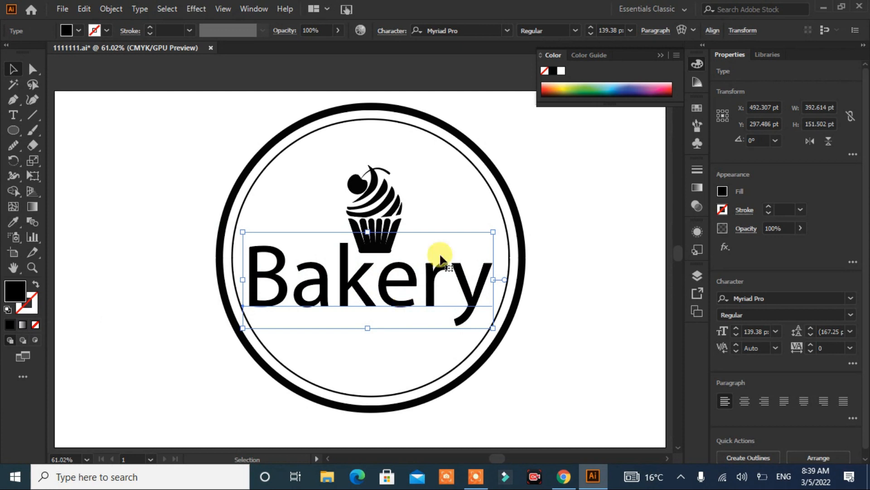
- Set the Bakery text's font to Great Vibes
{"action": "left_click", "coordinate": [507, 31]}
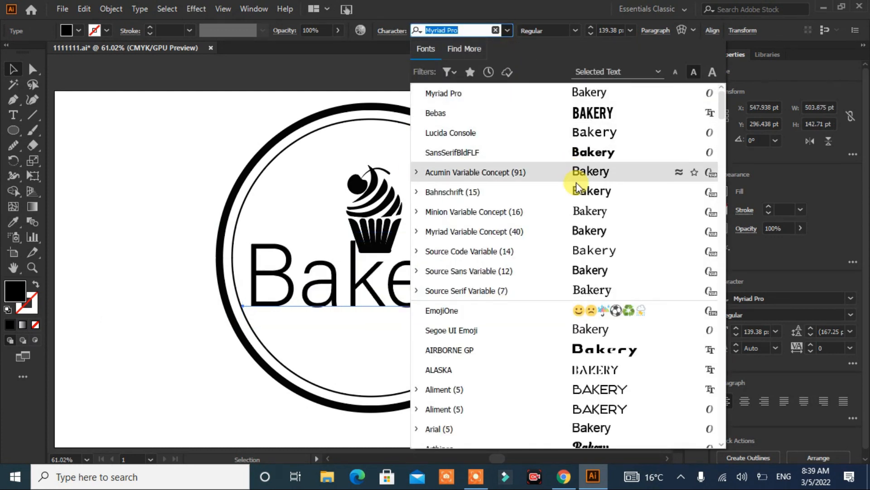
{"action": "scroll", "coordinate": [589, 245], "scroll_direction": "down", "scroll_amount": 3}
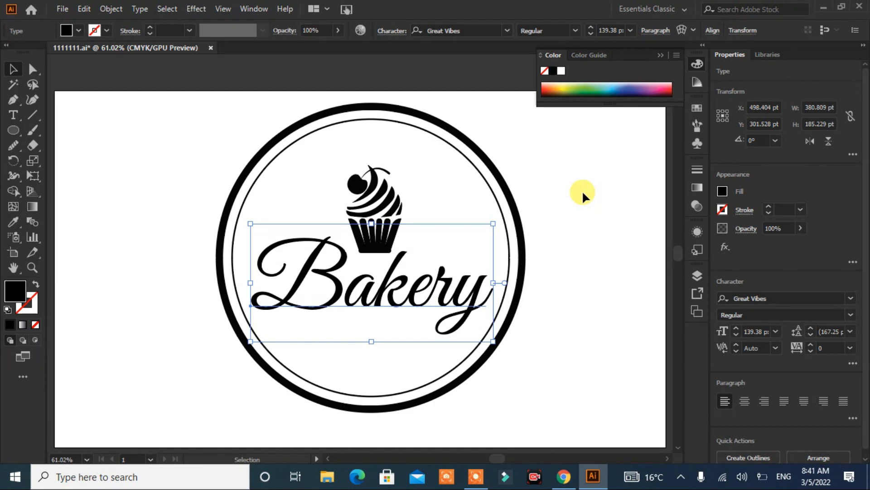
{"action": "left_click", "coordinate": [547, 246]}
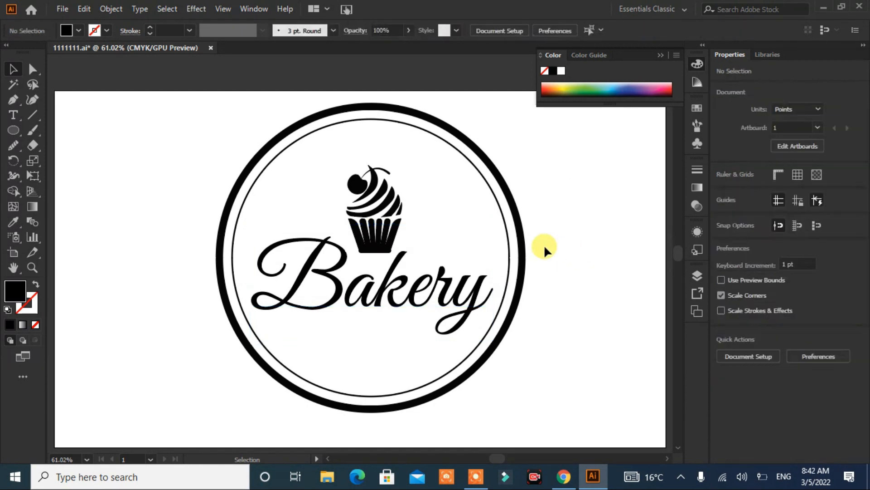
- Offset the thin inner ring by -79 pt to add a smaller circle behind the cupcake and lettering
{"action": "left_click", "coordinate": [507, 229]}
{"action": "left_click", "coordinate": [738, 302]}
{"action": "left_click", "coordinate": [529, 269]}
{"action": "scroll", "coordinate": [582, 202], "scroll_direction": "down", "scroll_amount": 20}
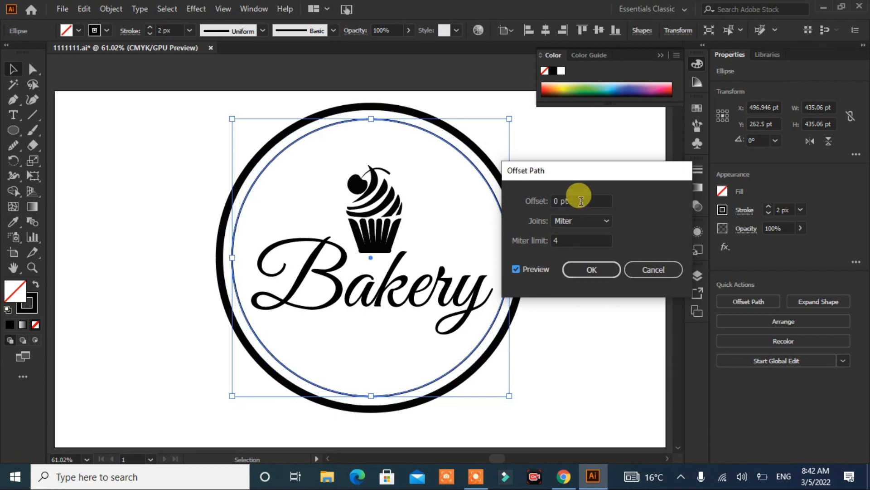
{"action": "scroll", "coordinate": [580, 201], "scroll_direction": "down", "scroll_amount": 20}
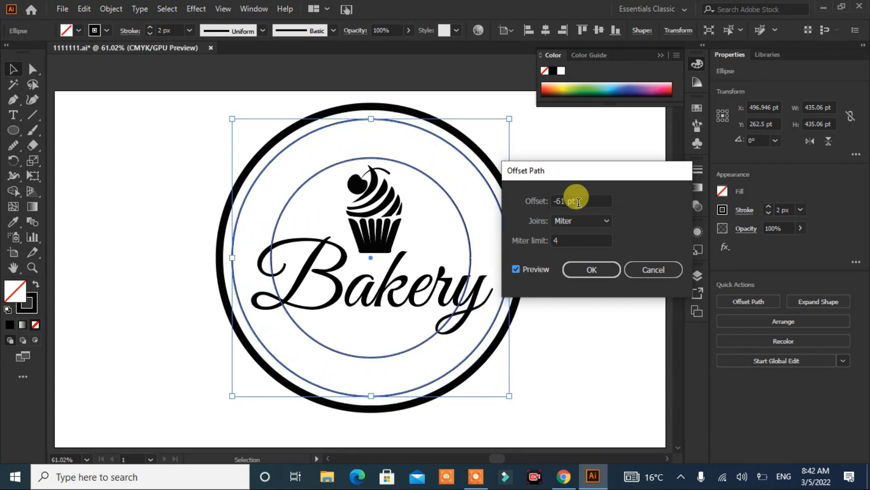
{"action": "scroll", "coordinate": [577, 202], "scroll_direction": "down", "scroll_amount": 2}
{"action": "scroll", "coordinate": [577, 202], "scroll_direction": "down", "scroll_amount": 4}
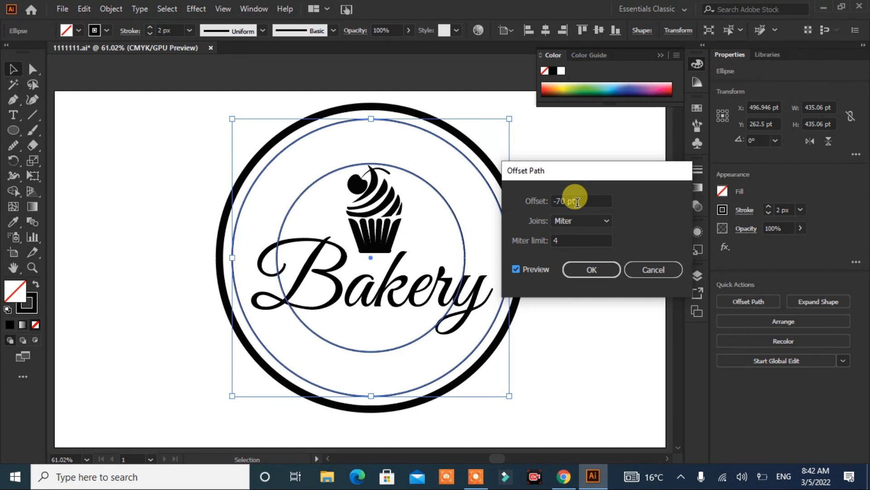
{"action": "scroll", "coordinate": [578, 202], "scroll_direction": "down", "scroll_amount": 6}
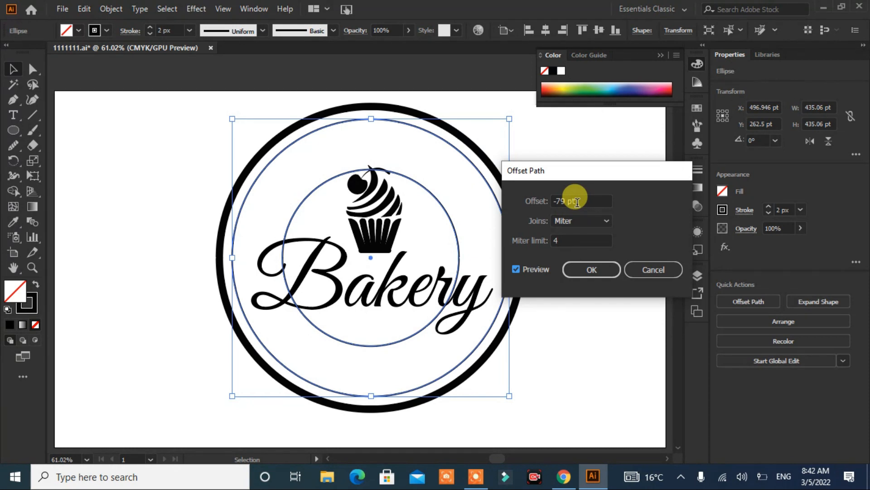
{"action": "left_click", "coordinate": [597, 271]}
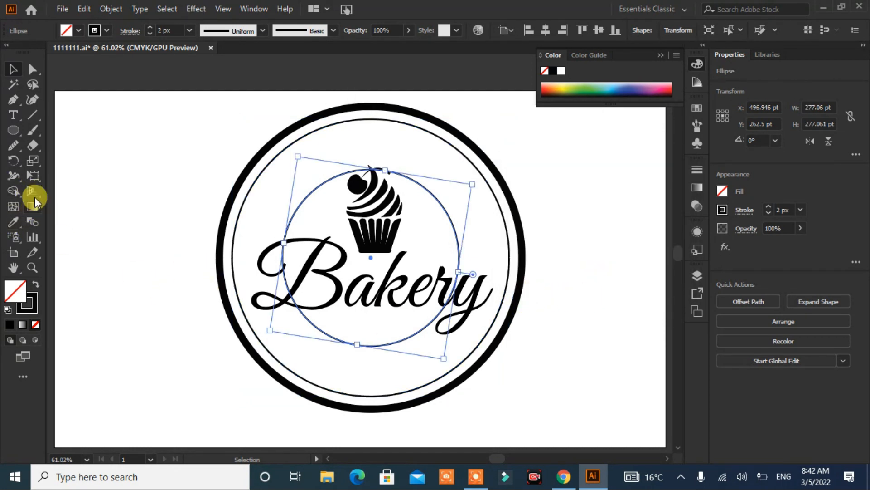
- Cut the smallest circle with the Scissors tool at both sides of the Bakery lettering and of the cupcake's top
{"action": "left_click_drag", "start_coordinate": [33, 148], "coordinate": [64, 162]}
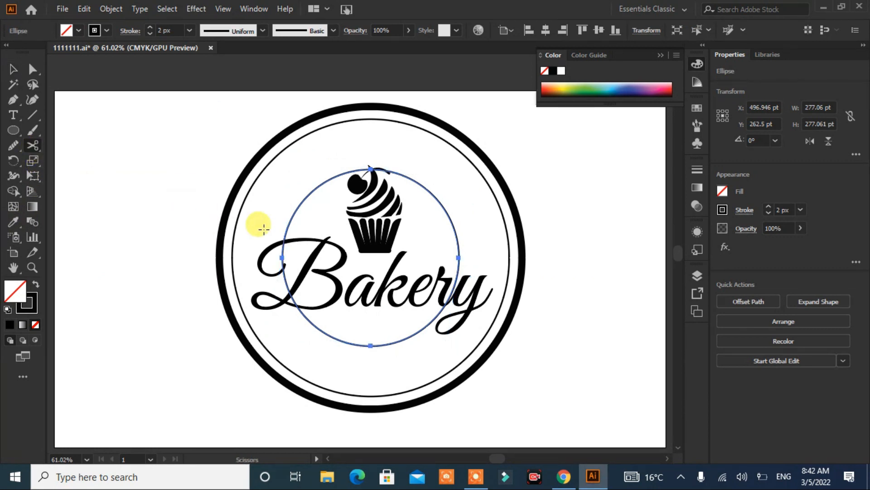
{"action": "left_click", "coordinate": [285, 234]}
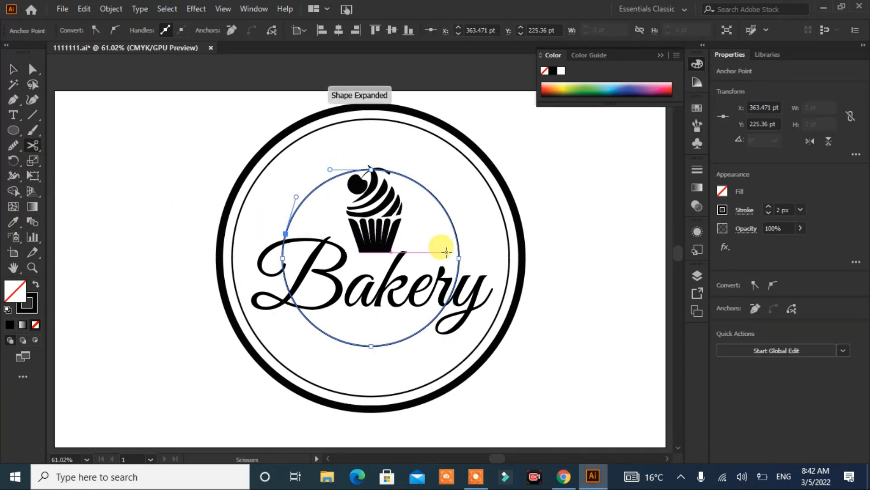
{"action": "left_click", "coordinate": [458, 263]}
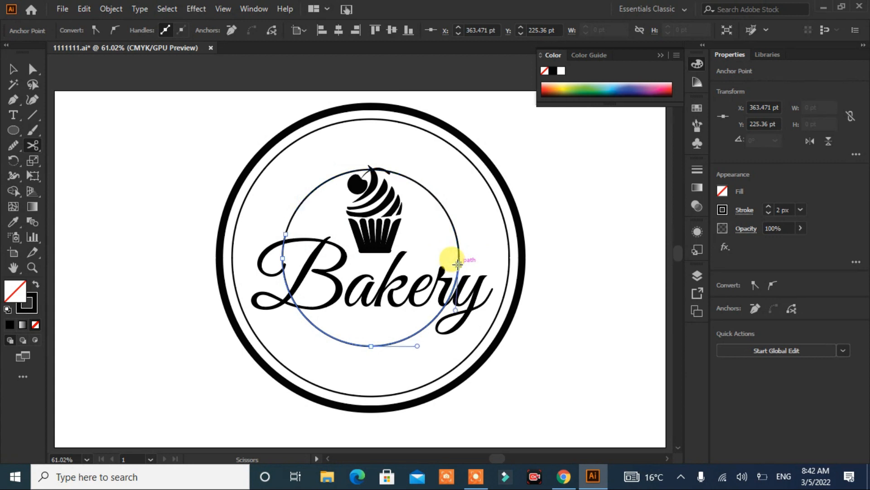
{"action": "left_click", "coordinate": [304, 316]}
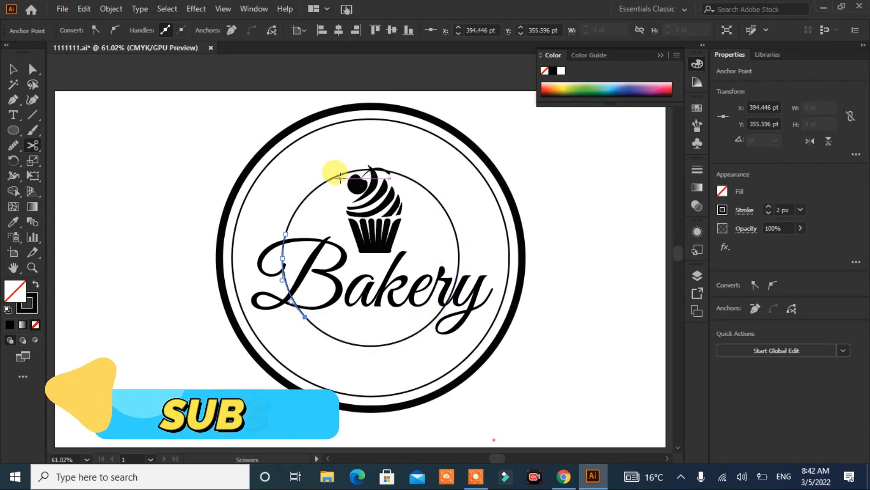
{"action": "left_click", "coordinate": [401, 174]}
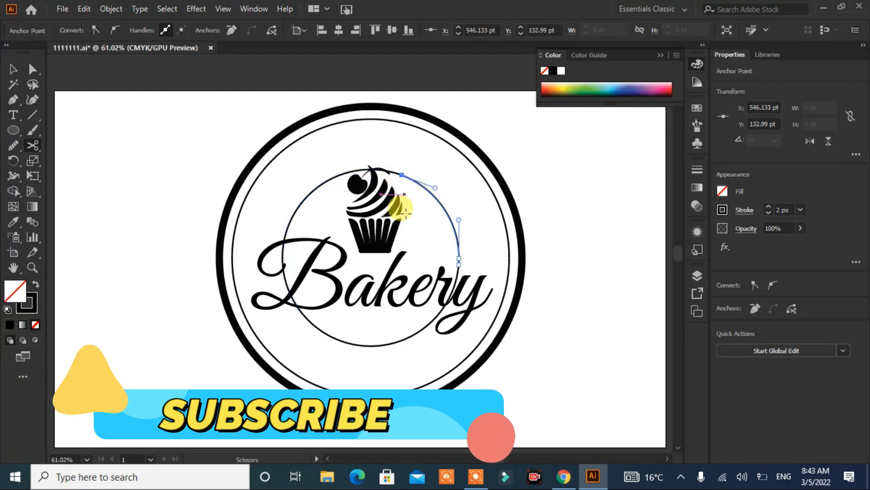
- Delete the circle segments crossing the cupcake and lettering, and shift the Bakery text slightly left and down
{"action": "left_click", "coordinate": [13, 69]}
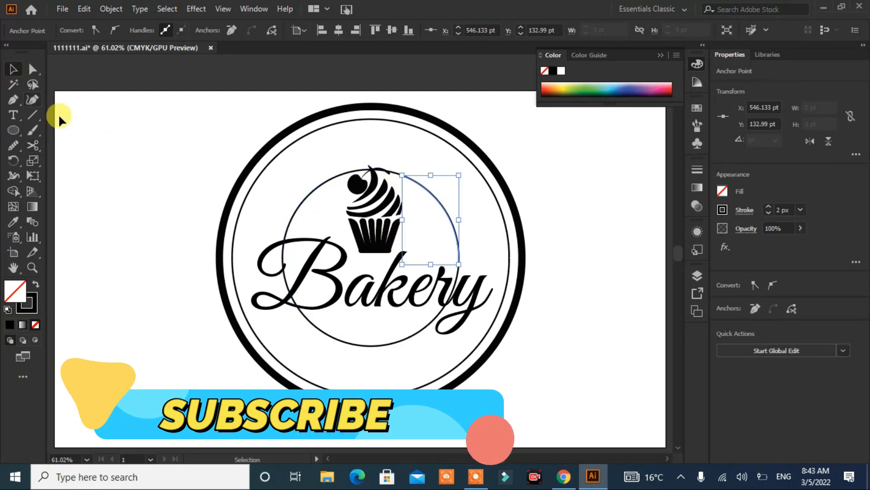
{"action": "left_click", "coordinate": [366, 174]}
{"action": "key", "text": "Delete"}
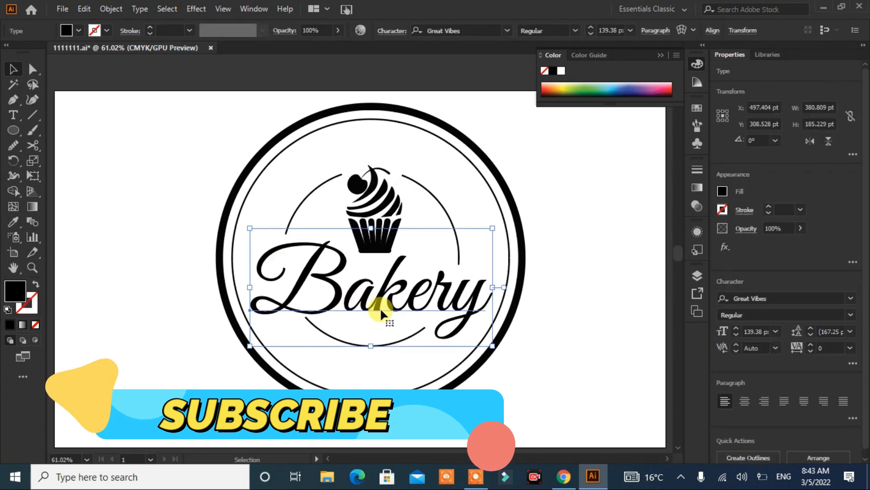
{"action": "left_click_drag", "start_coordinate": [379, 307], "coordinate": [389, 300]}
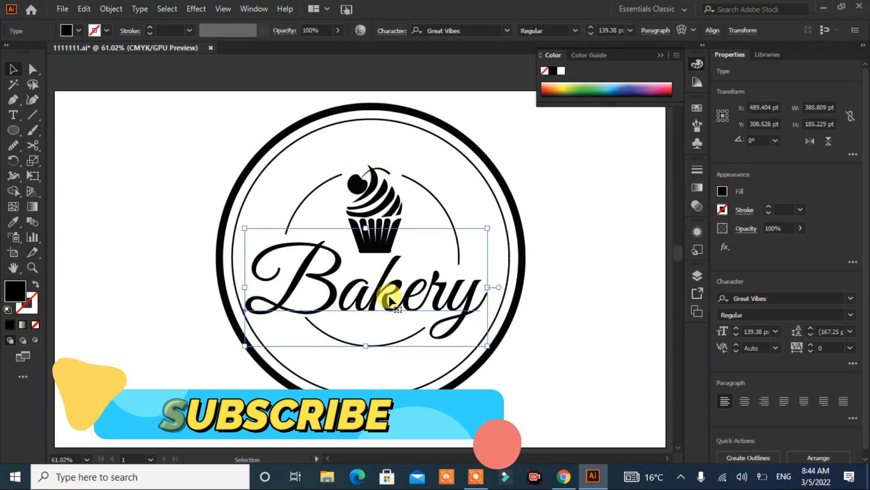
{"action": "left_click", "coordinate": [595, 276]}
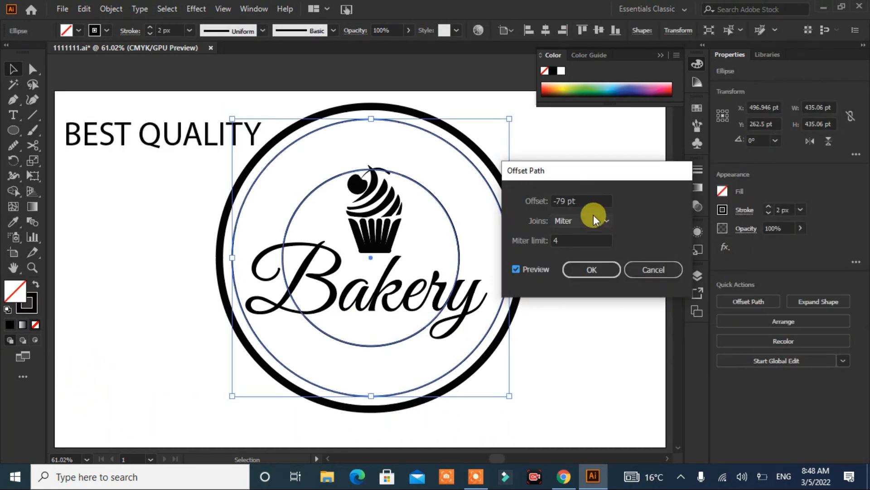
- Offset the thin inner ring by -42 pt to create a circular baseline for curved text
{"action": "scroll", "coordinate": [589, 199], "scroll_direction": "up", "scroll_amount": 20}
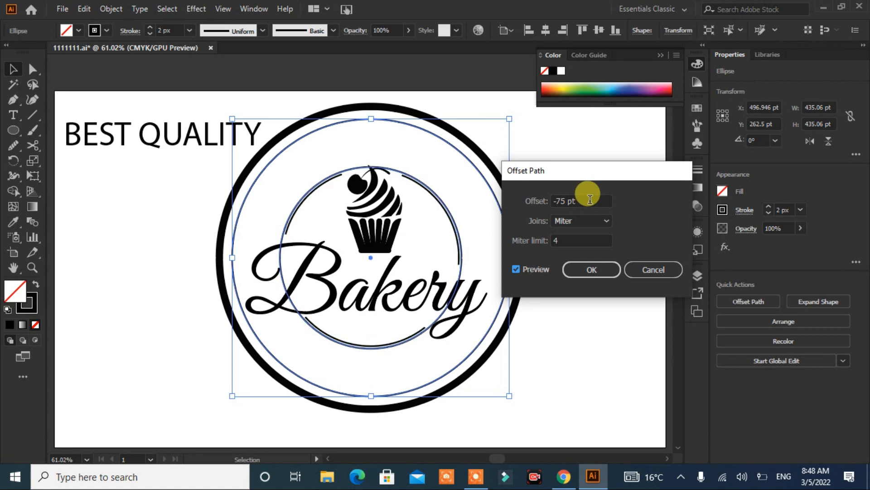
{"action": "scroll", "coordinate": [589, 200], "scroll_direction": "up", "scroll_amount": 3}
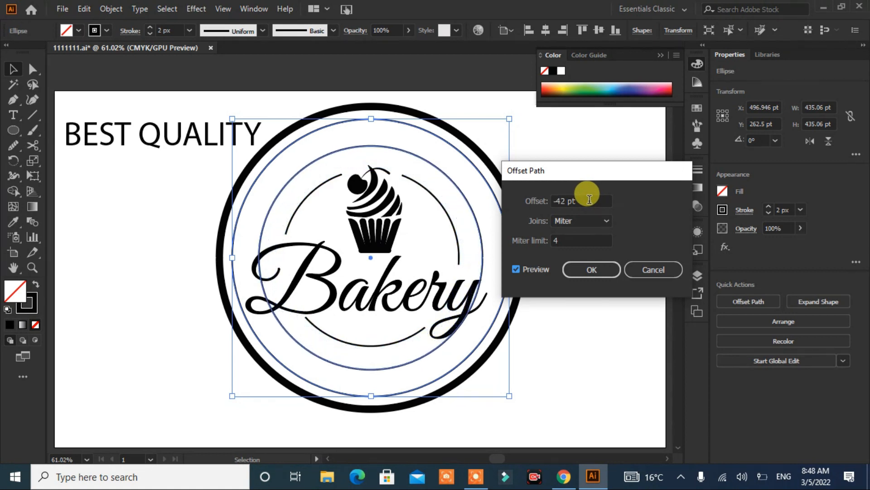
{"action": "left_click", "coordinate": [599, 273]}
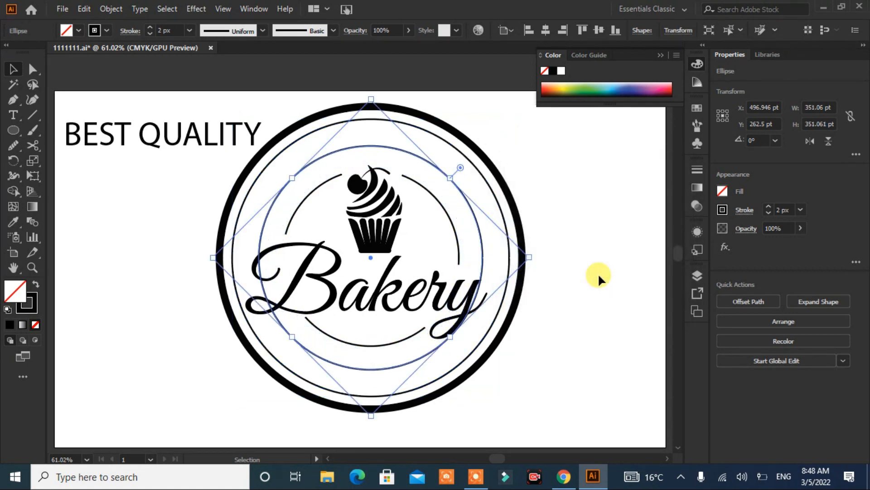
- Copy the BEST QUALITY text and paste it as type on the new circle's path, along its upper arc
{"action": "left_click", "coordinate": [10, 114]}
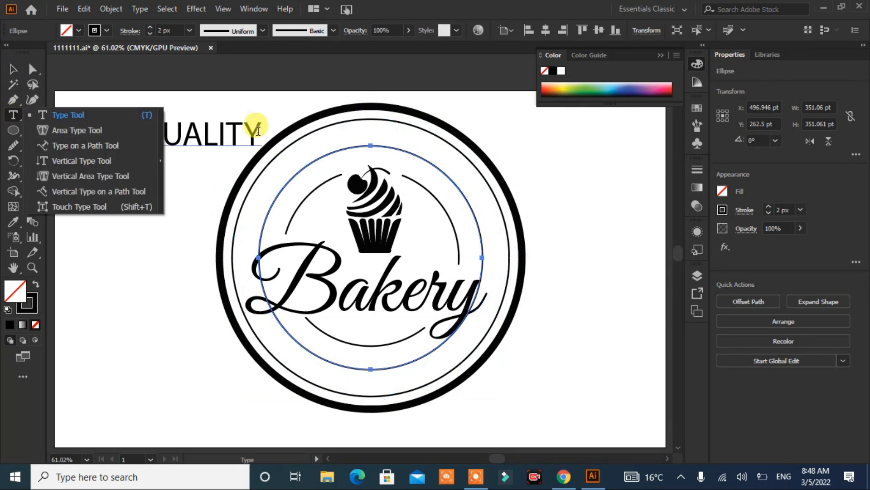
{"action": "left_click_drag", "start_coordinate": [256, 127], "coordinate": [66, 129]}
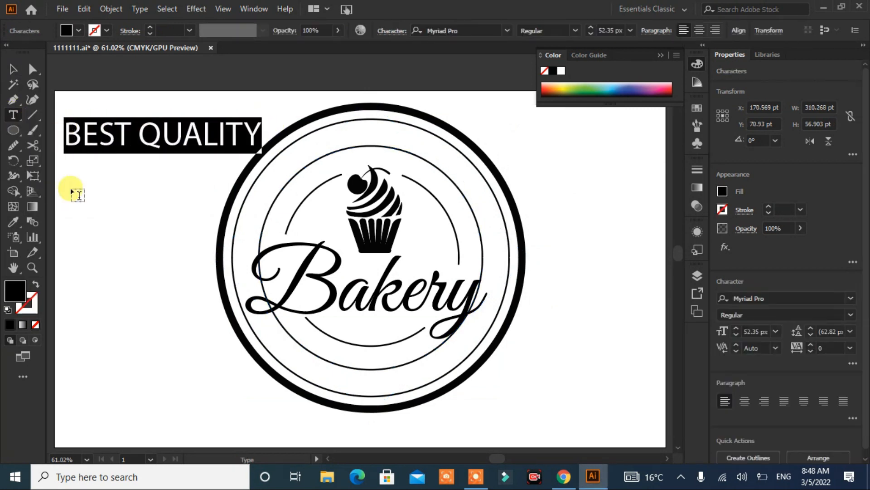
{"action": "key", "text": "ctrl+c"}
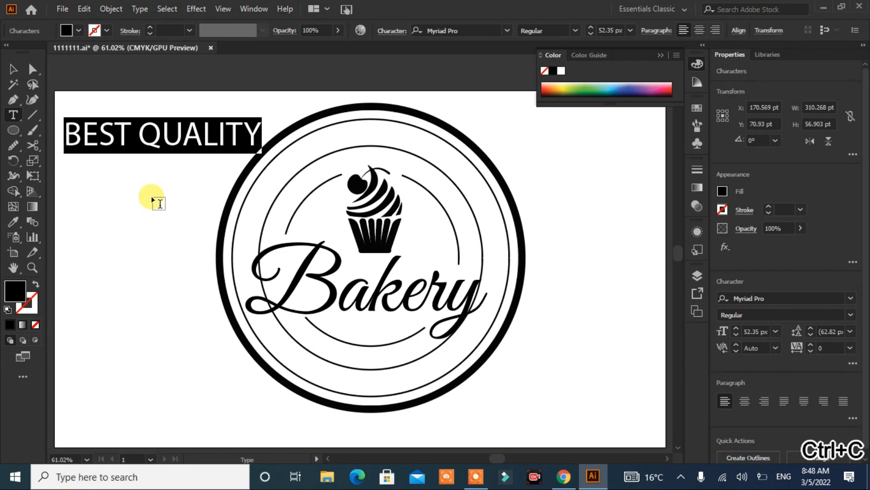
{"action": "left_click_drag", "start_coordinate": [13, 123], "coordinate": [43, 156]}
{"action": "left_click", "coordinate": [265, 215]}
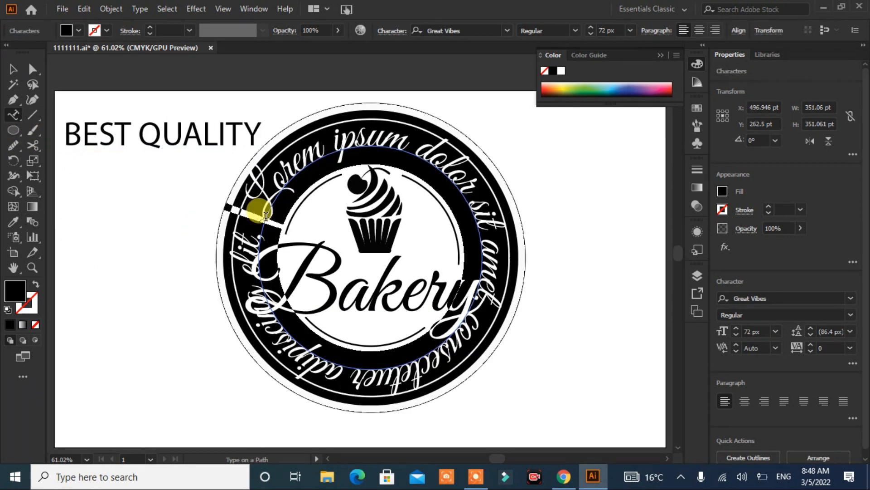
{"action": "key", "text": "ctrl+v"}
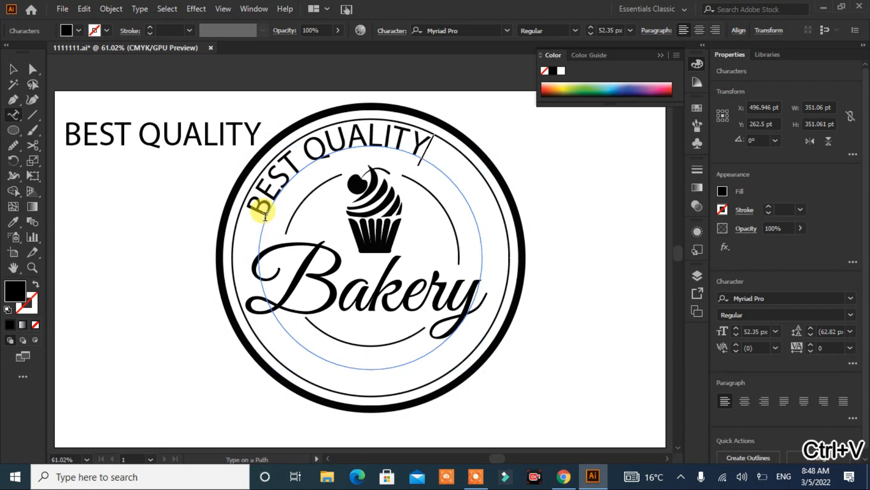
- Set the curved BEST QUALITY text's Type on a Path alignment to Center
{"action": "left_click_drag", "start_coordinate": [408, 138], "coordinate": [229, 68]}
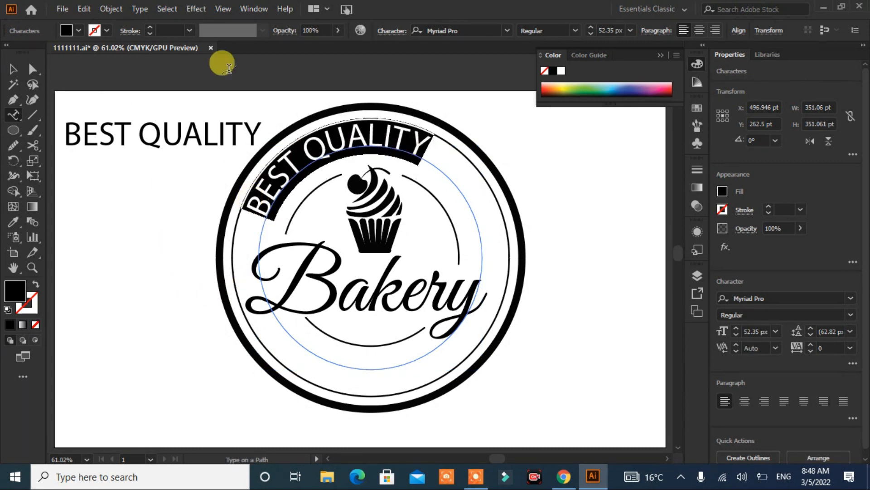
{"action": "left_click", "coordinate": [141, 8]}
{"action": "mouse_move", "coordinate": [222, 136]}
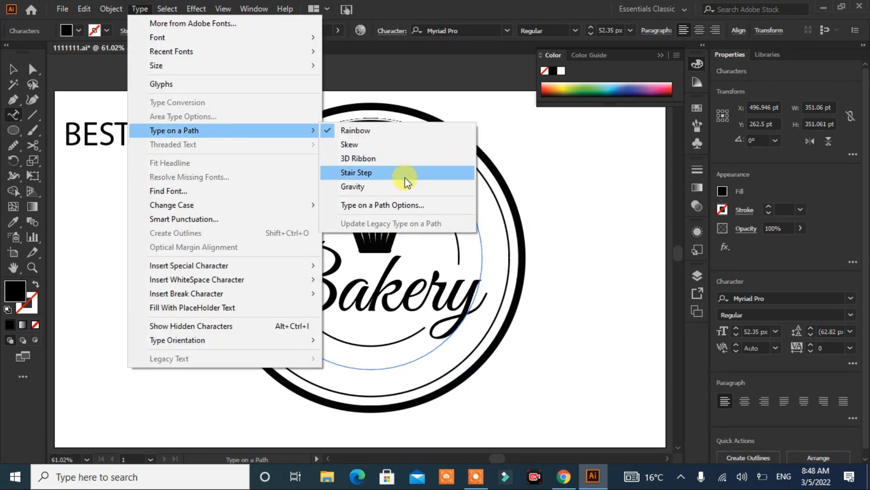
{"action": "left_click", "coordinate": [399, 202]}
{"action": "left_click", "coordinate": [428, 221]}
{"action": "left_click", "coordinate": [424, 266]}
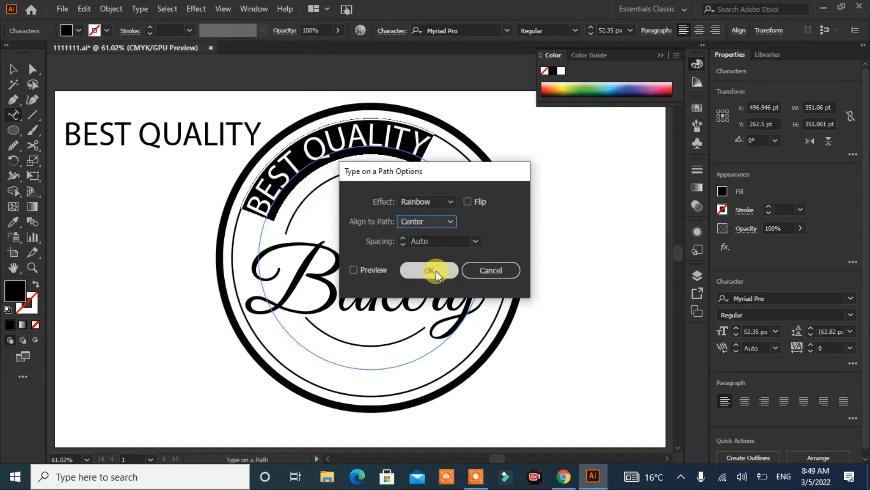
{"action": "left_click", "coordinate": [424, 270]}
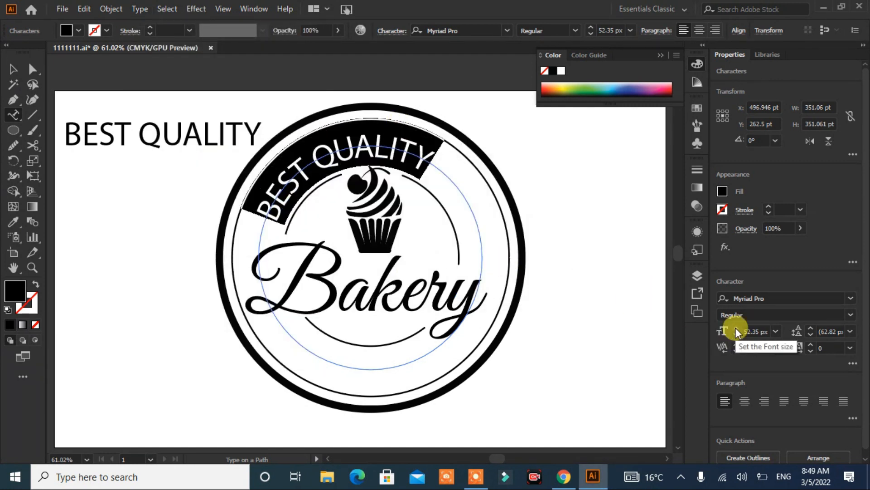
- Widen the curved BEST QUALITY text's letter spacing and reduce its font size to 40 px
{"action": "left_click", "coordinate": [810, 344]}
{"action": "left_click_drag", "start_coordinate": [810, 344], "coordinate": [809, 345]}
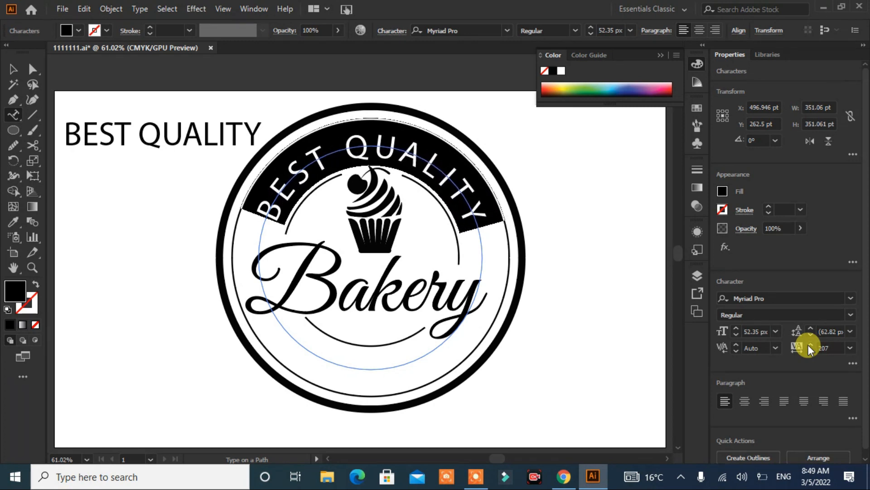
{"action": "left_click", "coordinate": [810, 352]}
{"action": "left_click", "coordinate": [11, 76]}
{"action": "left_click", "coordinate": [101, 252]}
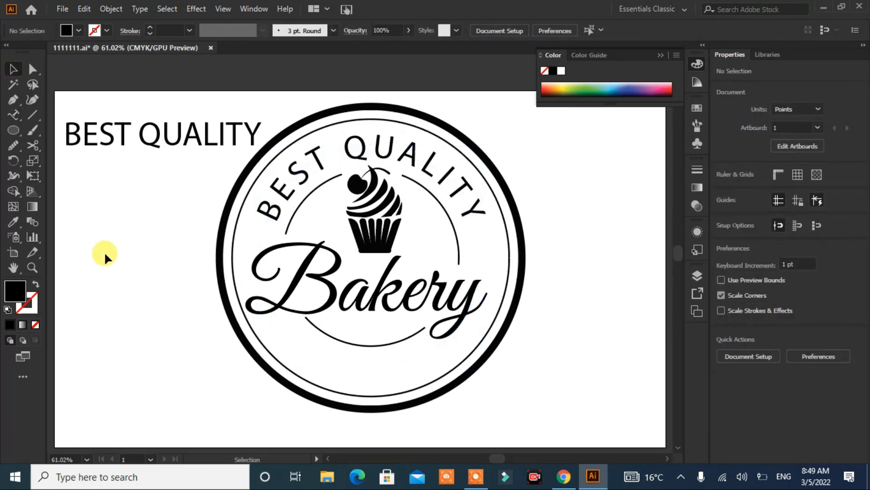
{"action": "left_click", "coordinate": [447, 177]}
{"action": "left_click_drag", "start_coordinate": [734, 335], "coordinate": [734, 335]}
{"action": "left_click_drag", "start_coordinate": [812, 345], "coordinate": [811, 346]}
{"action": "left_click", "coordinate": [618, 260]}
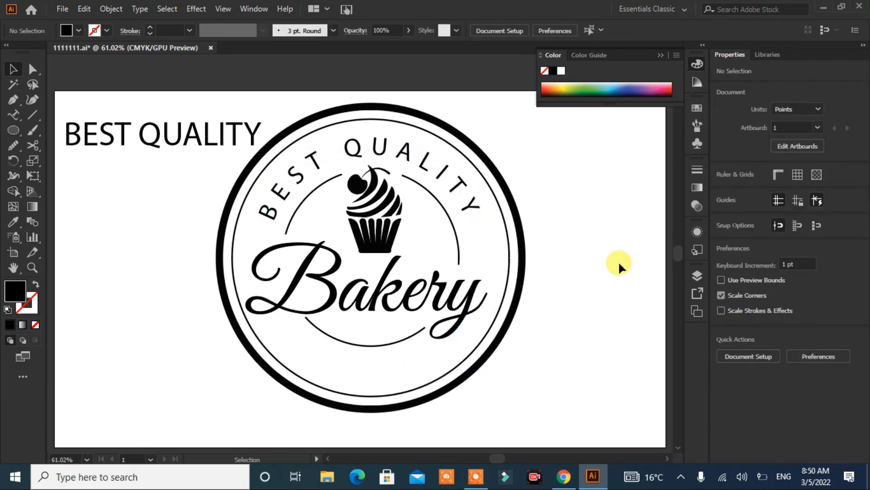
- Set the curved BEST QUALITY text's tracking to 200 and rotate it to about 346° so it sits centered above the cupcake
{"action": "left_click", "coordinate": [472, 199]}
{"action": "left_click", "coordinate": [851, 347]}
{"action": "left_click", "coordinate": [835, 334]}
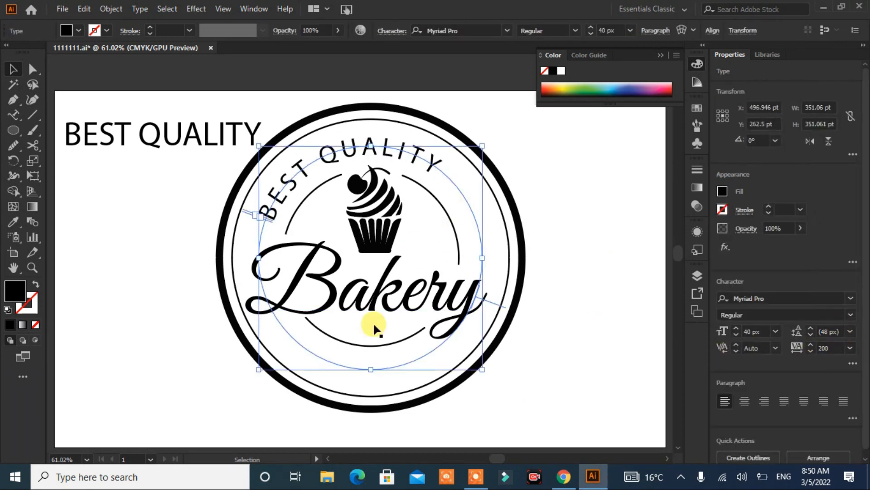
{"action": "left_click_drag", "start_coordinate": [483, 138], "coordinate": [515, 174]}
{"action": "left_click", "coordinate": [578, 191]}
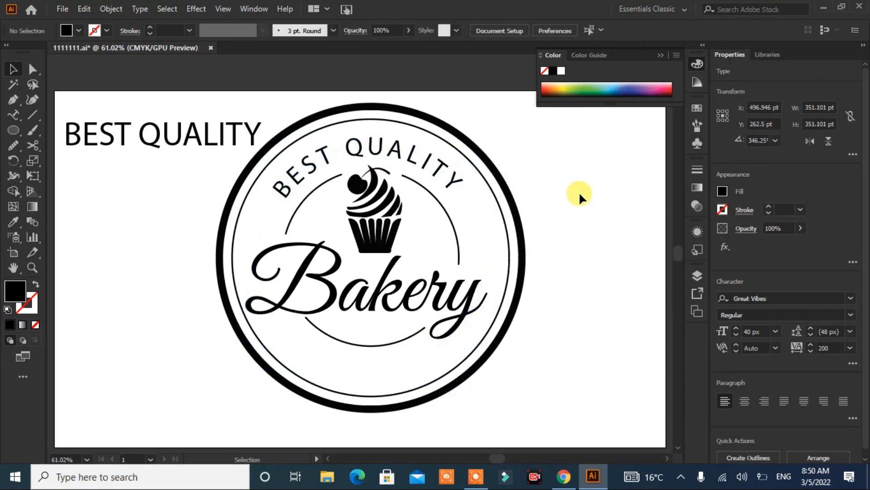
- Copy the curved BEST QUALITY text and paste a duplicate of it onto the badge
{"action": "left_click", "coordinate": [447, 171]}
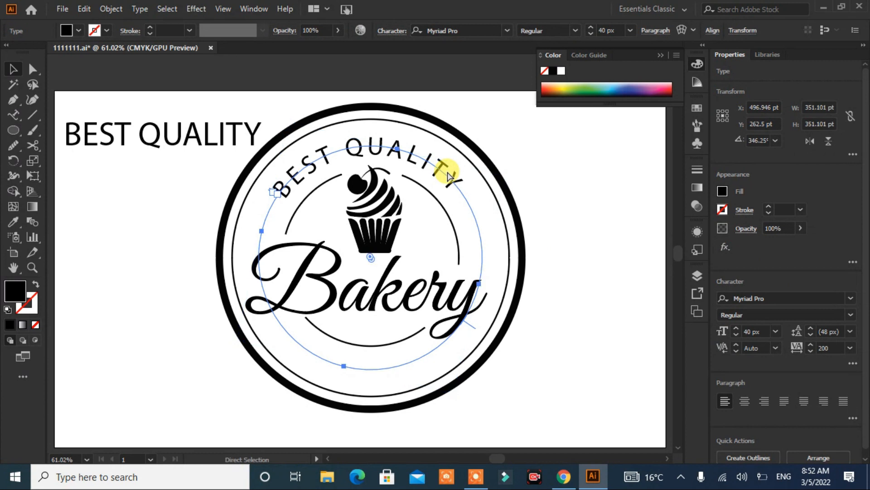
{"action": "key", "text": "ctrl+c"}
{"action": "key", "text": "ctrl+v"}
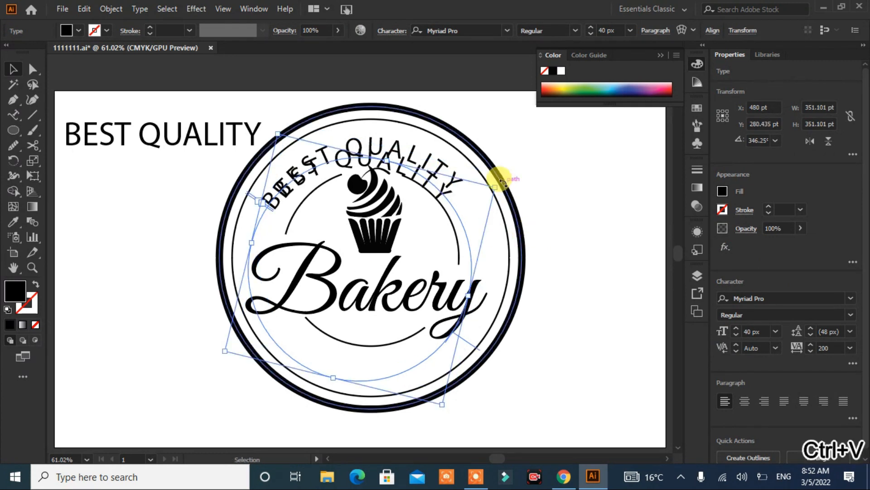
{"action": "left_click_drag", "start_coordinate": [477, 347], "coordinate": [475, 341]}
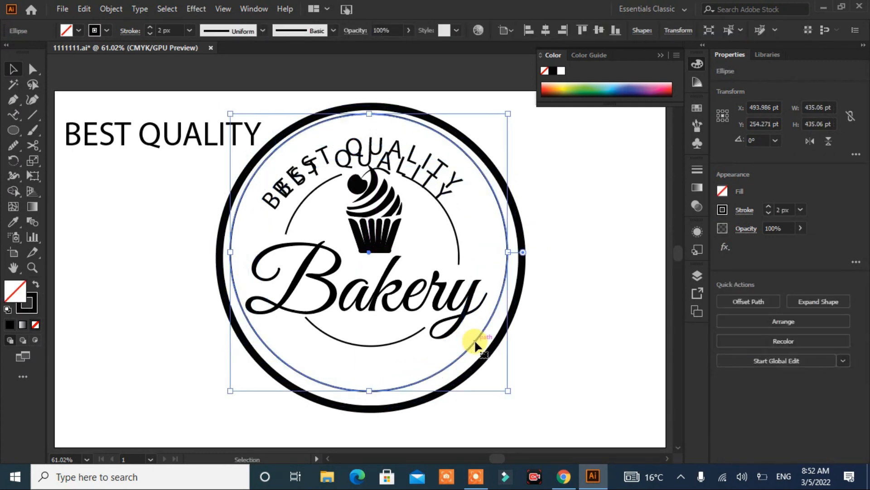
{"action": "key", "text": "ctrl+z"}
{"action": "left_click_drag", "start_coordinate": [488, 415], "coordinate": [511, 396]}
{"action": "key", "text": "ctrl+z"}
- Flip the duplicated text across its path and rotate it to about 54° so it reads upright along the badge's lower arc
{"action": "left_click", "coordinate": [540, 341]}
{"action": "left_click_drag", "start_coordinate": [442, 190], "coordinate": [448, 333]}
{"action": "left_click_drag", "start_coordinate": [441, 407], "coordinate": [524, 245]}
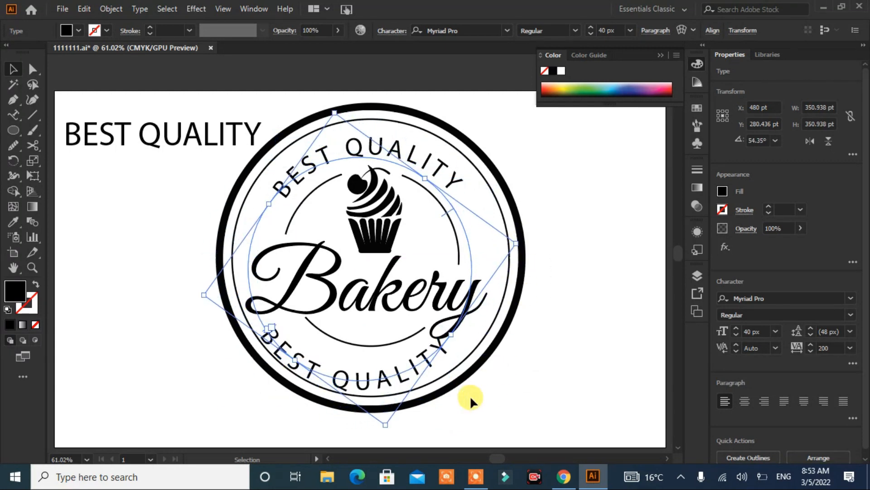
- Nudge the lower curved text 16 pt up and 20 pt right to fit it evenly inside the rings
{"action": "key", "text": "Up"}
{"action": "key", "text": "Up"}
{"action": "key", "text": "Up"}
{"action": "key", "text": "Up"}
{"action": "key", "text": "Up"}
{"action": "key", "text": "Up"}
{"action": "key", "text": "Up"}
{"action": "key", "text": "Up"}
{"action": "key", "text": "Up"}
{"action": "key", "text": "Up"}
{"action": "key", "text": "Up"}
{"action": "key", "text": "Up"}
{"action": "key", "text": "Up"}
{"action": "key", "text": "Up"}
{"action": "key", "text": "Up"}
{"action": "key", "text": "Up"}
{"action": "key", "text": "Right"}
{"action": "key", "text": "Right"}
{"action": "key", "text": "Right"}
{"action": "key", "text": "Right"}
{"action": "key", "text": "Right"}
{"action": "key", "text": "Right"}
{"action": "key", "text": "Right"}
{"action": "key", "text": "Right"}
{"action": "key", "text": "Right"}
{"action": "key", "text": "Right"}
{"action": "key", "text": "Right"}
{"action": "key", "text": "Right"}
{"action": "key", "text": "Right"}
{"action": "key", "text": "Right"}
{"action": "key", "text": "Right"}
{"action": "key", "text": "Right"}
{"action": "key", "text": "Right"}
{"action": "key", "text": "Right"}
{"action": "key", "text": "Right"}
{"action": "key", "text": "Right"}
{"action": "key", "text": "Right"}
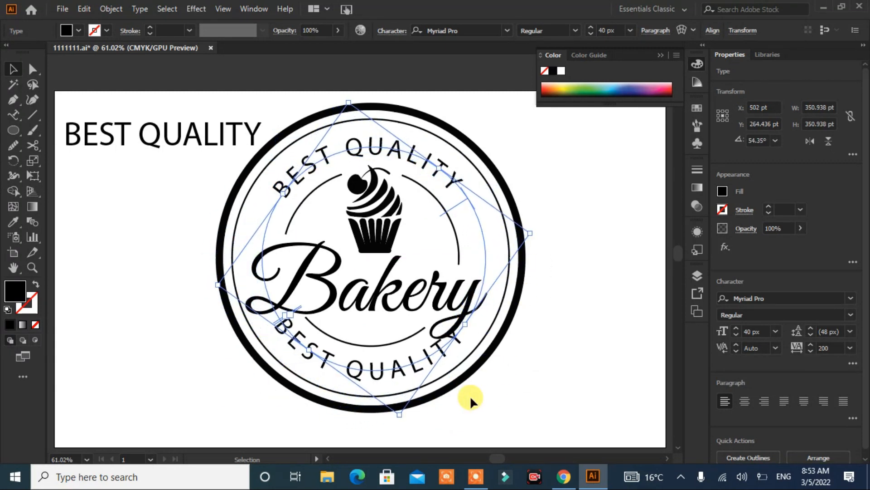
{"action": "key", "text": "Left"}
{"action": "key", "text": "Left"}
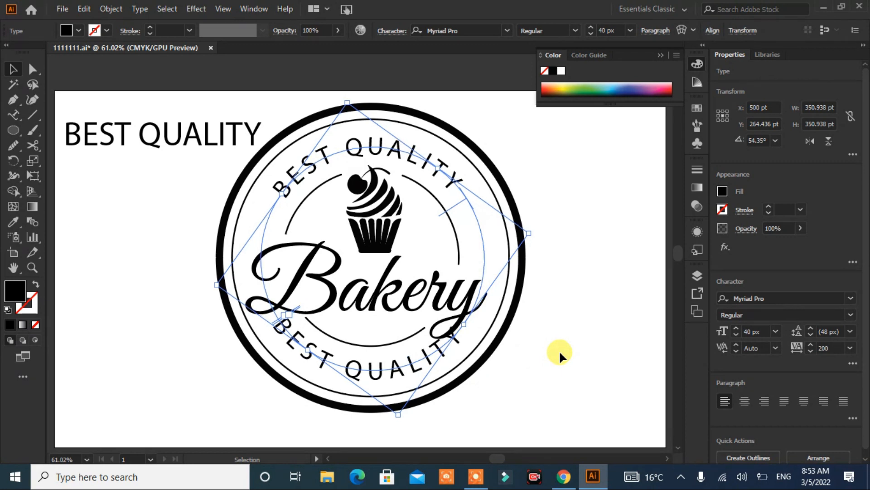
- Replace the lower curved BEST QUALITY text with pasted SWEET BAKERY text
{"action": "left_click", "coordinate": [199, 337]}
{"action": "left_click", "coordinate": [14, 115]}
{"action": "left_click_drag", "start_coordinate": [282, 325], "coordinate": [463, 325]}
{"action": "key", "text": "ctrl+v"}
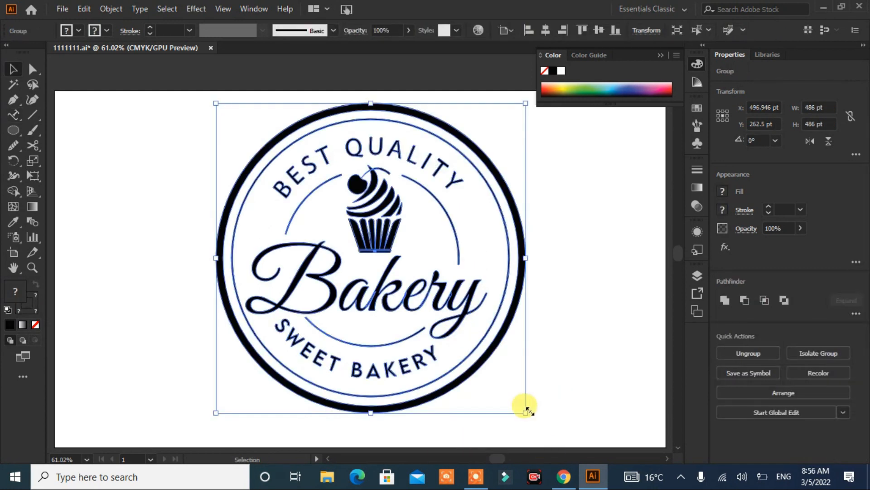
- Scale the whole grouped badge down proportionally about its center
{"action": "left_click_drag", "start_coordinate": [526, 410], "coordinate": [484, 370]}
{"action": "left_click", "coordinate": [537, 358]}
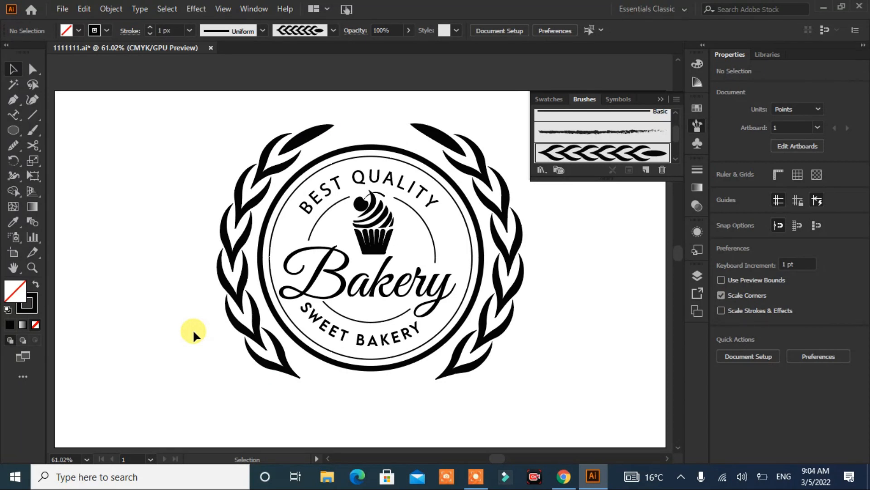
- Draw a circle about 49 pt wide in the empty area left of the laurel, with black fill and no stroke
{"action": "left_click", "coordinate": [456, 370]}
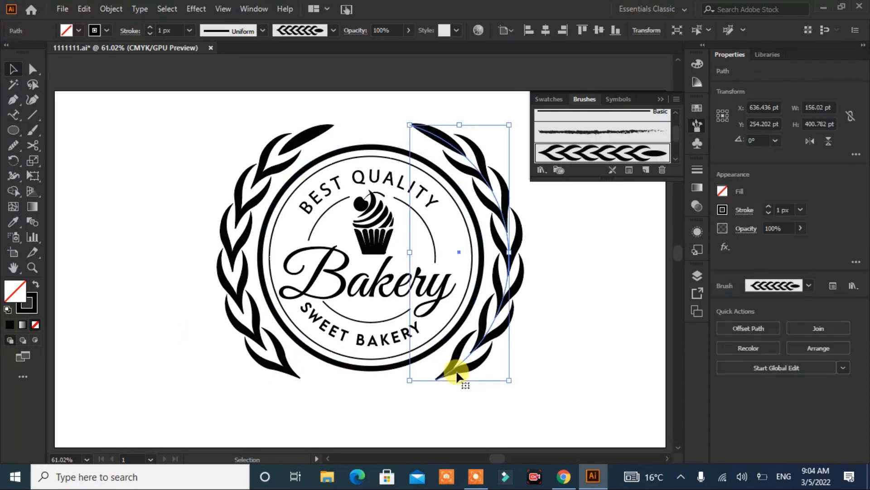
{"action": "left_click", "coordinate": [154, 340]}
{"action": "left_click", "coordinate": [13, 130]}
{"action": "left_click_drag", "start_coordinate": [89, 186], "coordinate": [120, 217]}
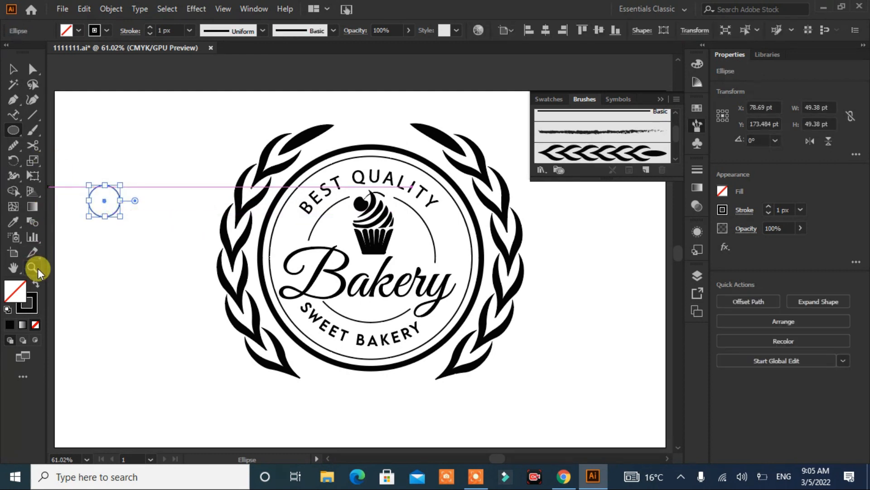
{"action": "left_click", "coordinate": [36, 287]}
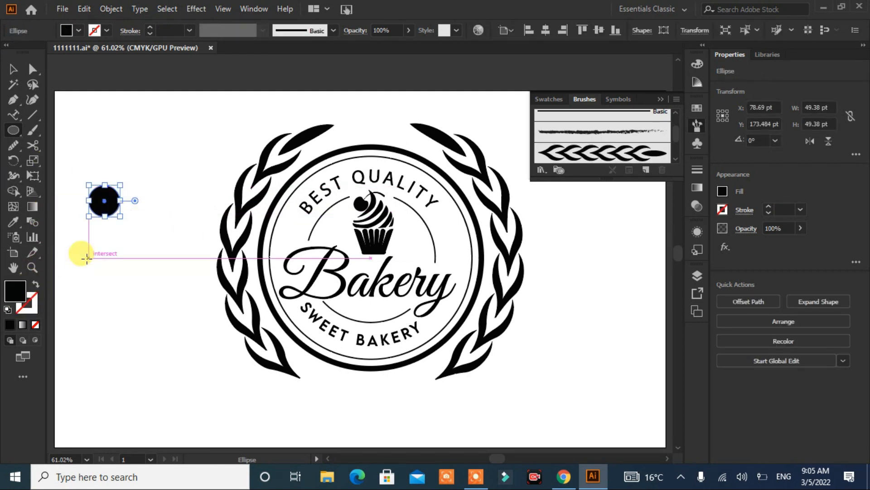
- Intersect the circle with an overlapping, vertically aligned copy offset about 33 pt to form a pointed leaf shape
{"action": "left_click_drag", "start_coordinate": [105, 200], "coordinate": [126, 204]}
{"action": "left_click", "coordinate": [13, 68]}
{"action": "left_click", "coordinate": [157, 171]}
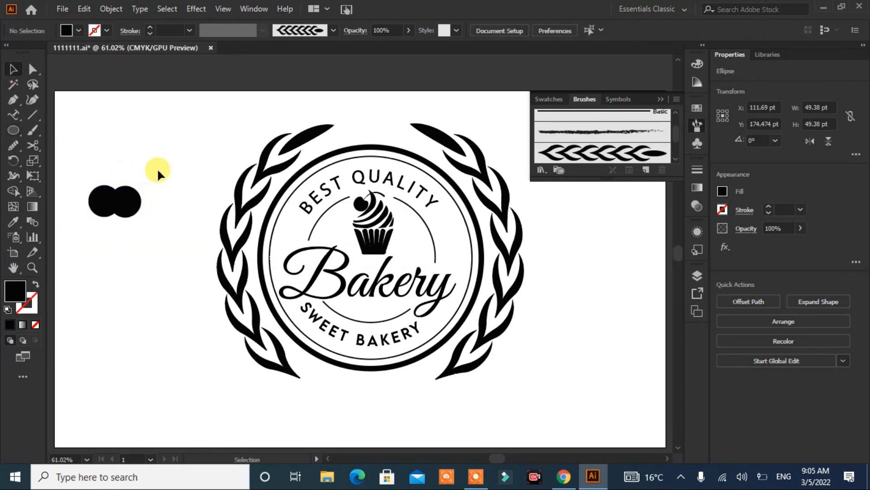
{"action": "left_click_drag", "start_coordinate": [157, 171], "coordinate": [69, 263]}
{"action": "left_click", "coordinate": [825, 299]}
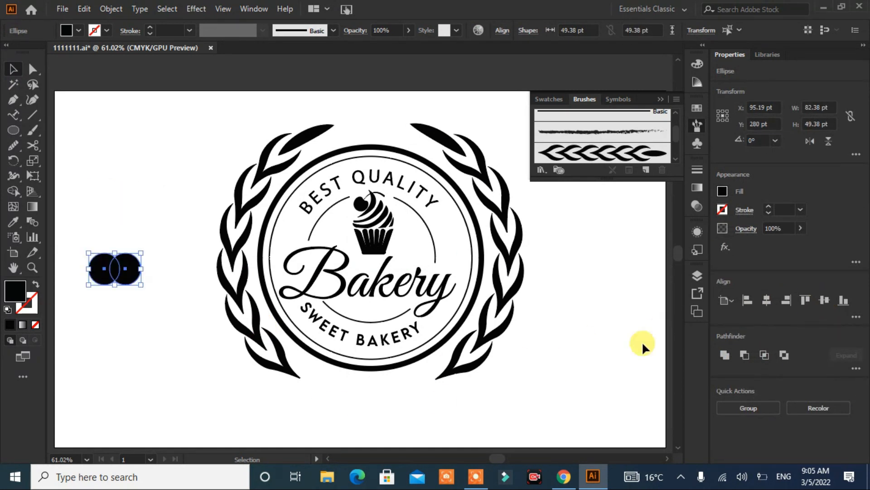
{"action": "left_click", "coordinate": [763, 356]}
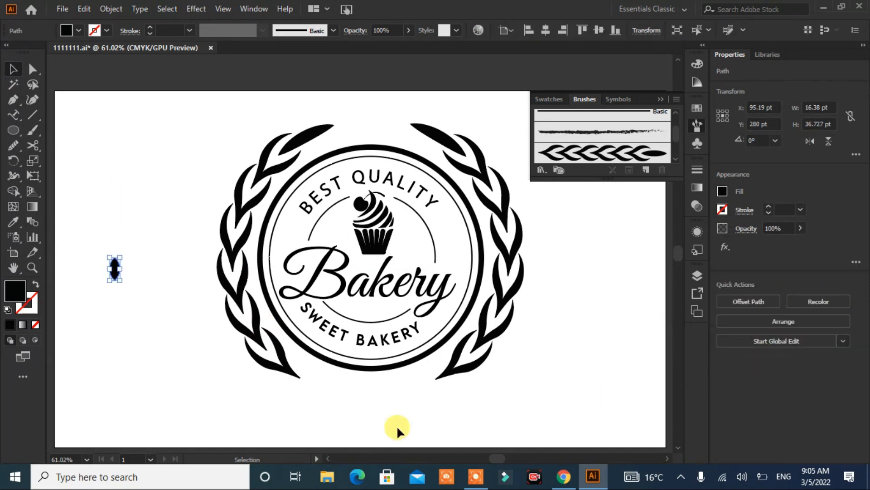
- Rotate the leaf shape to about 21° so it leans to the left
{"action": "left_click", "coordinate": [135, 302]}
{"action": "left_click", "coordinate": [116, 271]}
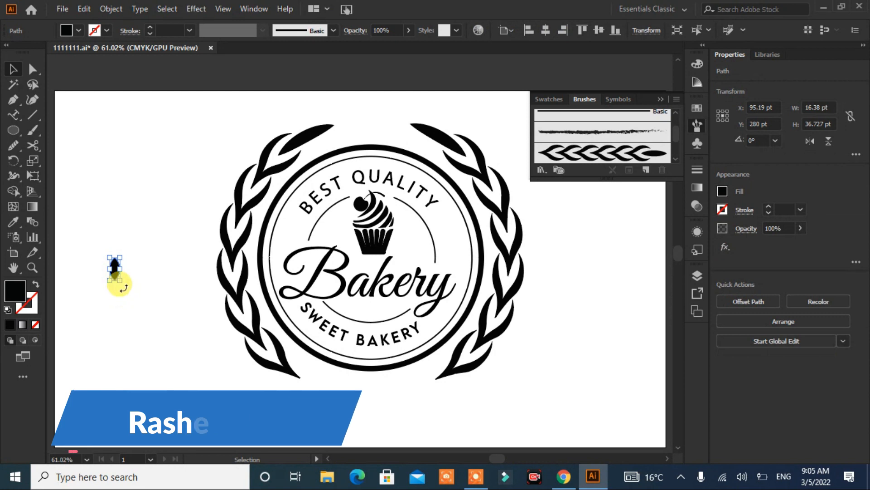
{"action": "left_click_drag", "start_coordinate": [120, 277], "coordinate": [107, 252]}
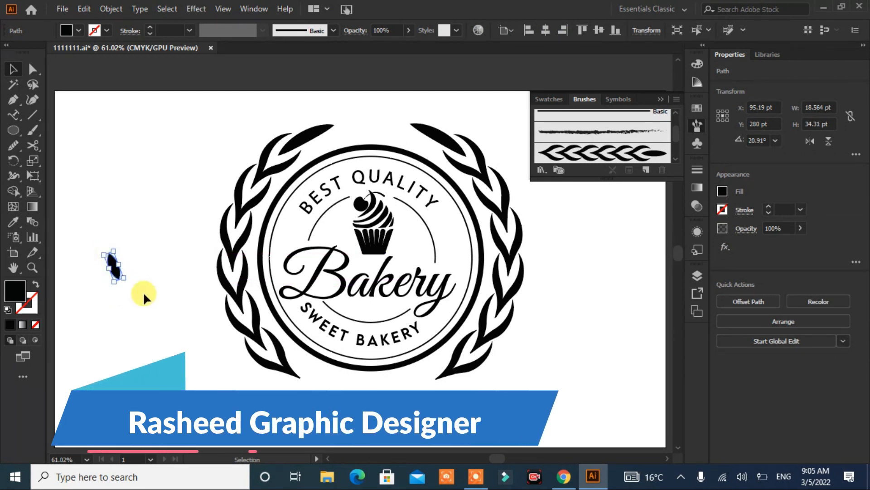
{"action": "left_click", "coordinate": [143, 292]}
- Create a mirrored copy of the leaf by reflecting it across the vertical axis
{"action": "left_click", "coordinate": [113, 268]}
{"action": "right_click", "coordinate": [114, 270]}
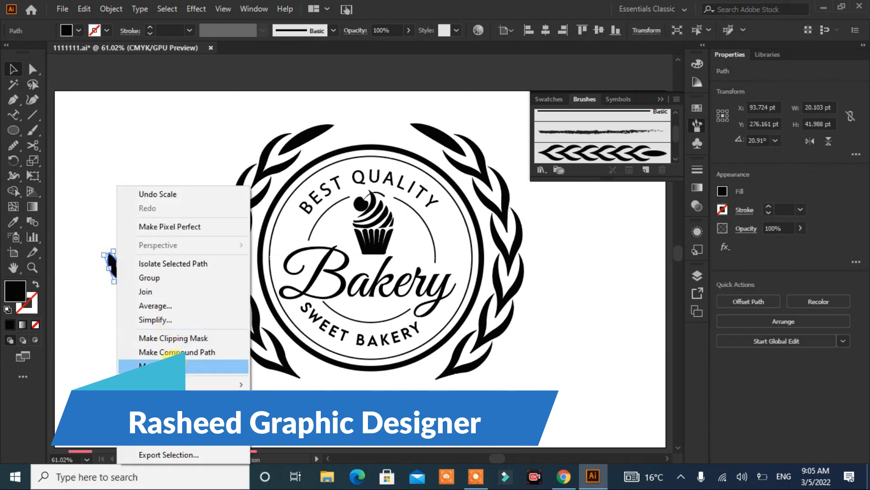
{"action": "mouse_move", "coordinate": [218, 384]}
{"action": "left_click", "coordinate": [290, 319]}
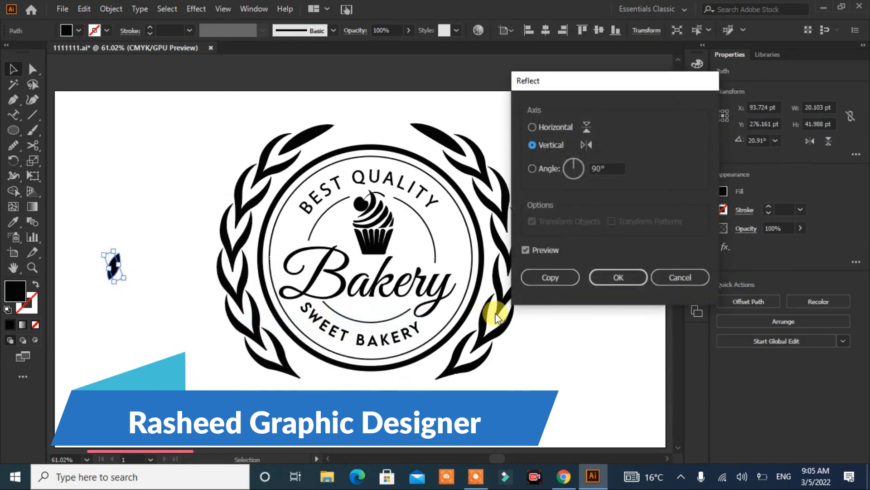
{"action": "left_click", "coordinate": [550, 279]}
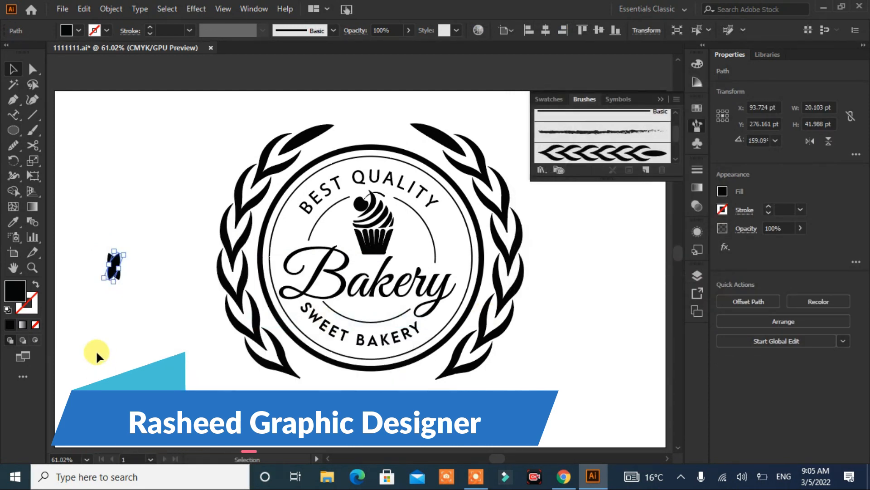
- Move the mirrored leaf 21 pt to the right to form a V-shaped pair with the original
{"action": "scroll", "coordinate": [96, 350], "scroll_direction": "down", "scroll_amount": 5}
{"action": "scroll", "coordinate": [96, 350], "scroll_direction": "up", "scroll_amount": 5}
{"action": "key", "text": "Right"}
{"action": "key", "text": "Right"}
{"action": "key", "text": "Right"}
{"action": "key", "text": "Right"}
{"action": "key", "text": "Right"}
{"action": "key", "text": "Right"}
{"action": "key", "text": "Right"}
{"action": "key", "text": "Right"}
{"action": "key", "text": "Right"}
{"action": "key", "text": "Right"}
{"action": "key", "text": "Right"}
{"action": "key", "text": "Right"}
{"action": "key", "text": "Right"}
{"action": "key", "text": "Right"}
{"action": "key", "text": "Right"}
{"action": "key", "text": "Right"}
{"action": "key", "text": "Right"}
{"action": "key", "text": "Right"}
{"action": "key", "text": "Right"}
{"action": "key", "text": "Right"}
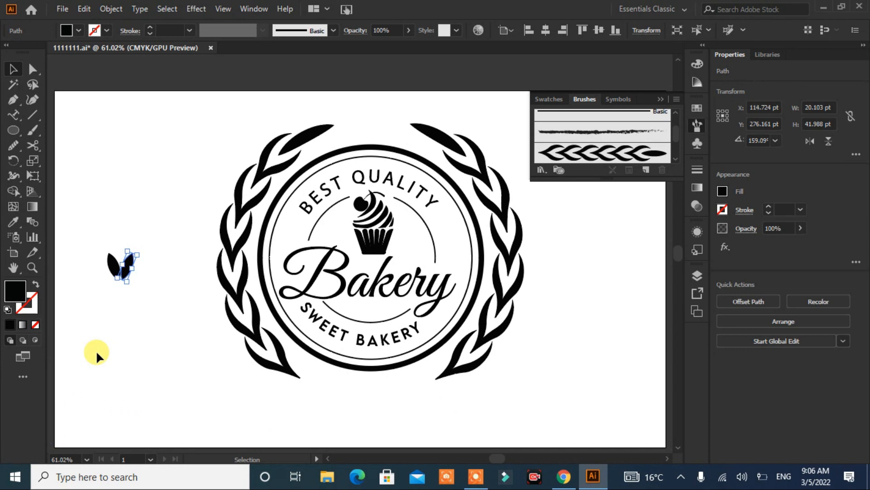
{"action": "left_click", "coordinate": [142, 353]}
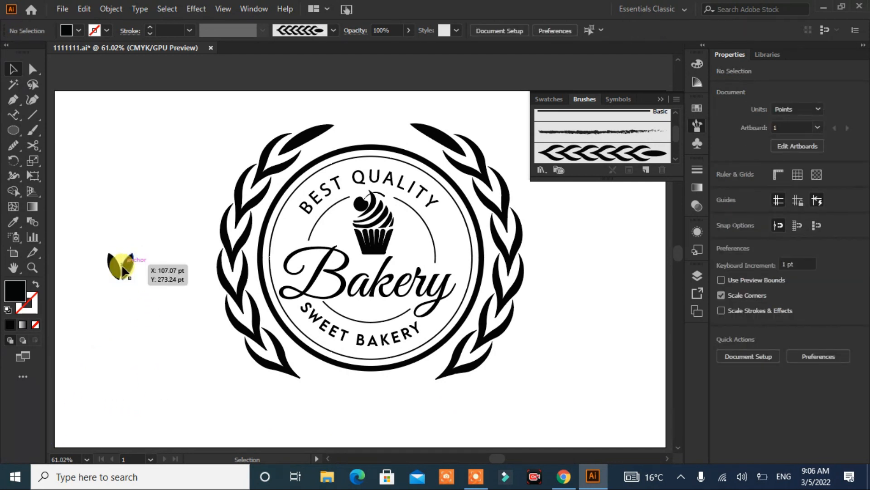
- Rotate the left leaf to about 27° and the right leaf to about 152°, shifting the right leaf 3 pt right
{"action": "left_click", "coordinate": [122, 271]}
{"action": "left_click_drag", "start_coordinate": [96, 256], "coordinate": [89, 249]}
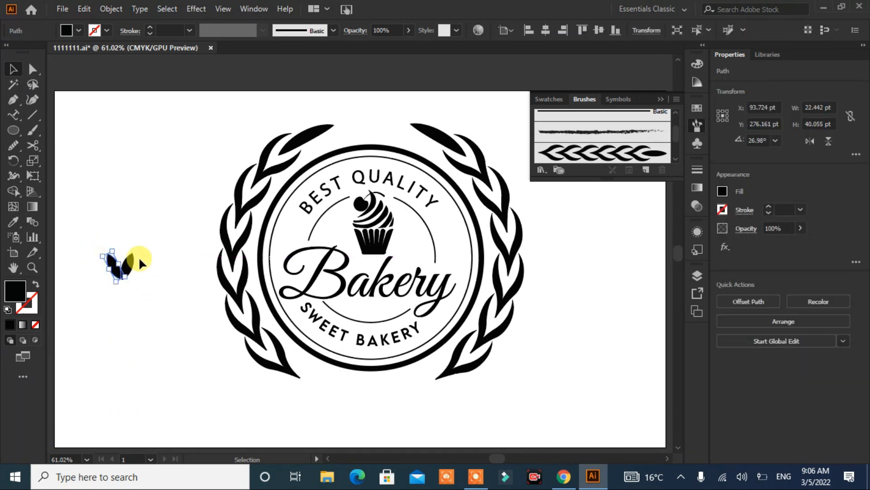
{"action": "key", "text": "Right"}
{"action": "key", "text": "Right"}
{"action": "key", "text": "Right"}
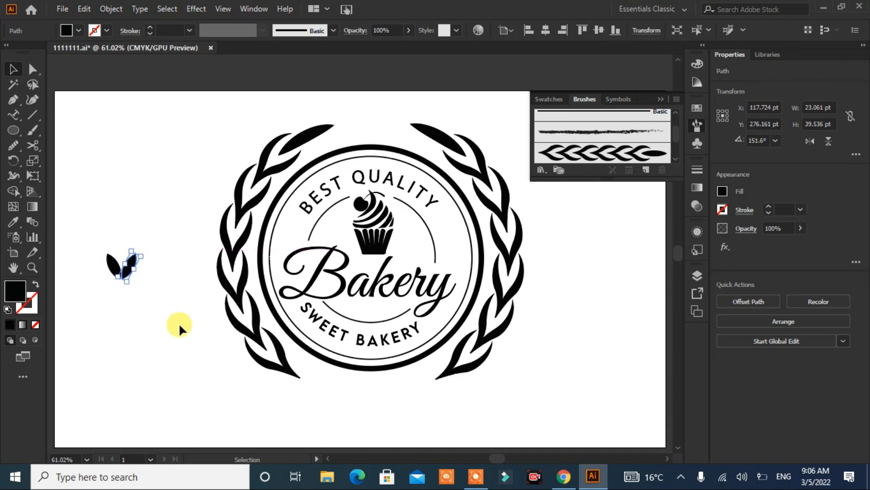
- Group the two leaves and place a copy of the pair directly above the original
{"action": "left_click", "coordinate": [179, 325]}
{"action": "left_click_drag", "start_coordinate": [115, 273], "coordinate": [109, 311]}
{"action": "left_click", "coordinate": [817, 409]}
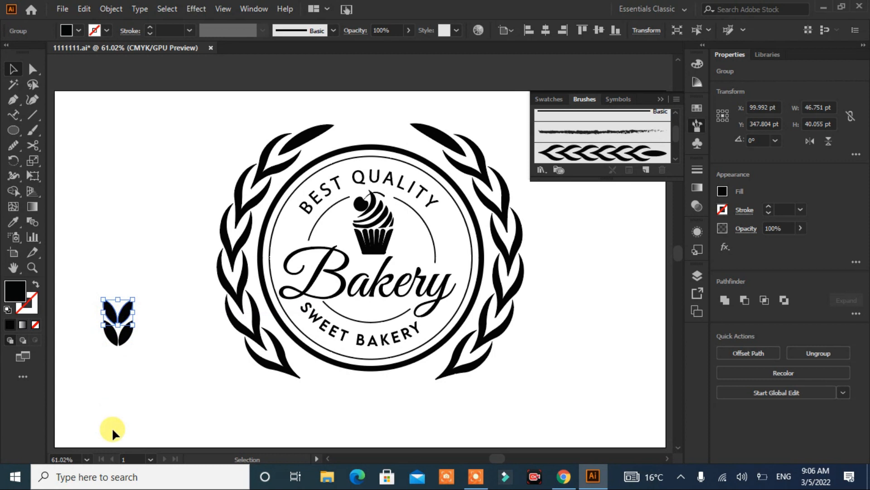
- Repeat the upward duplication of the leaf pair to build a tall column of leaves
{"action": "key", "text": "a"}
{"action": "key", "text": "ctrl+d"}
{"action": "key", "text": "ctrl+d"}
{"action": "key", "text": "ctrl+d"}
{"action": "key", "text": "ctrl+d"}
{"action": "key", "text": "ctrl+d"}
{"action": "key", "text": "ctrl+d"}
{"action": "key", "text": "ctrl+d"}
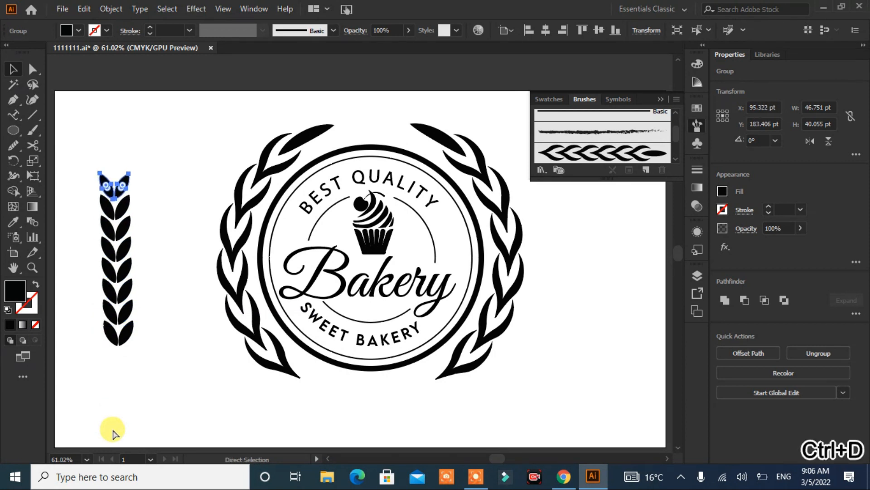
- Align all the leaf pairs on one vertical axis and move the column back left of the badge
{"action": "left_click_drag", "start_coordinate": [167, 120], "coordinate": [136, 362]}
{"action": "left_click", "coordinate": [767, 300]}
{"action": "left_click_drag", "start_coordinate": [369, 249], "coordinate": [127, 265]}
{"action": "left_click", "coordinate": [151, 329]}
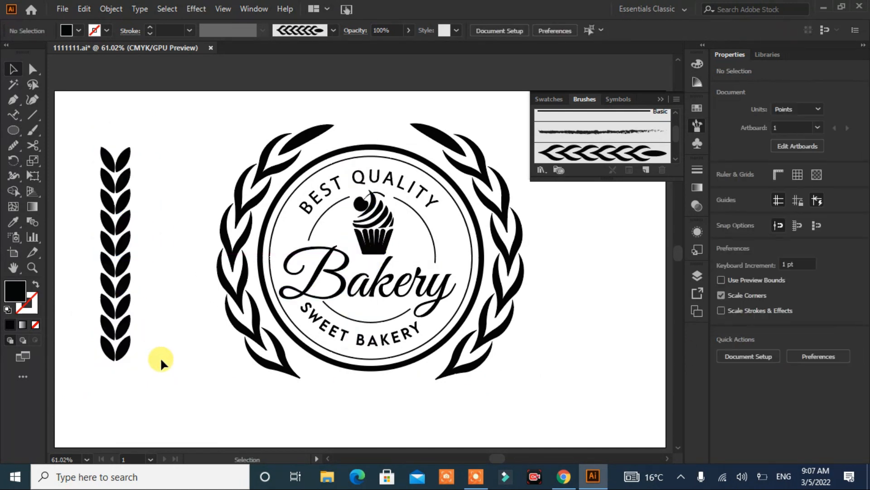
- Ungroup the top leaf pair, copy its right leaf above the column, and rotate the copy upright to about 178°
{"action": "left_click", "coordinate": [123, 159]}
{"action": "right_click", "coordinate": [127, 152]}
{"action": "left_click", "coordinate": [175, 261]}
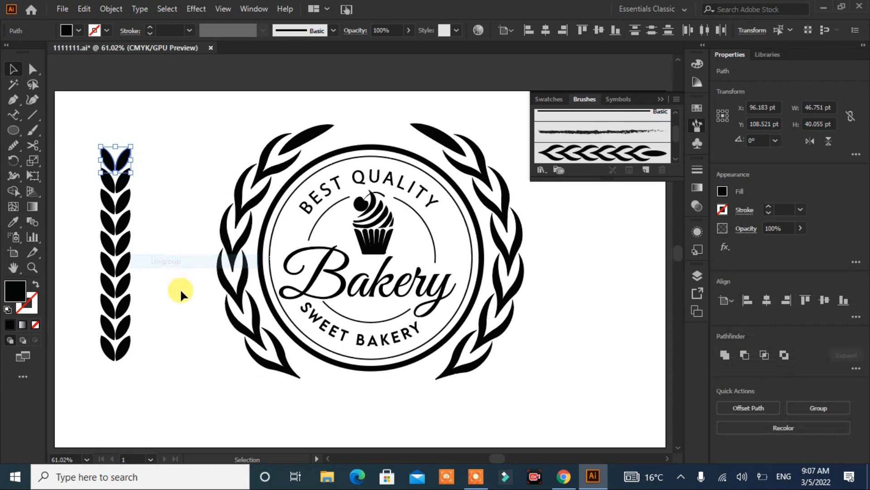
{"action": "left_click", "coordinate": [179, 292]}
{"action": "left_click_drag", "start_coordinate": [124, 158], "coordinate": [129, 113]}
{"action": "left_click", "coordinate": [147, 141]}
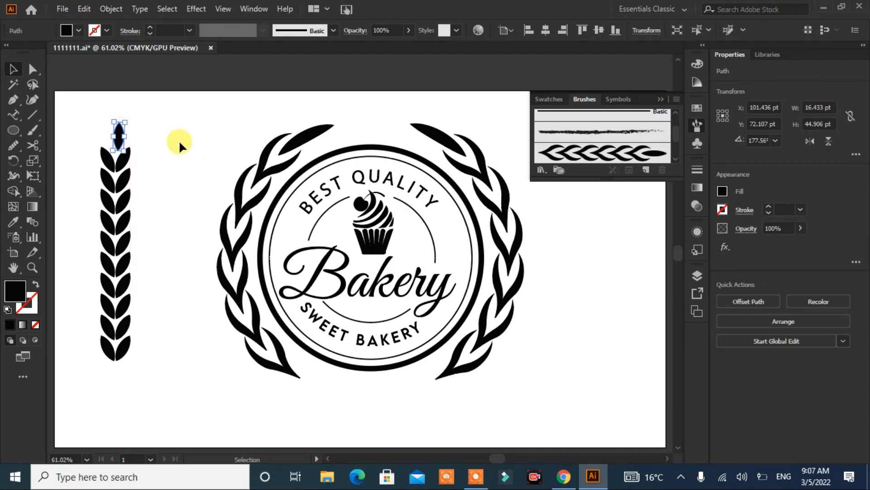
- Nudge the upright tip leaf 5 pt left and 7 pt down so it sits centred on top of the column
{"action": "key", "text": "Left"}
{"action": "key", "text": "Left"}
{"action": "key", "text": "Left"}
{"action": "key", "text": "Left"}
{"action": "key", "text": "Left"}
{"action": "key", "text": "Down"}
{"action": "key", "text": "Down"}
{"action": "key", "text": "Down"}
{"action": "key", "text": "Down"}
{"action": "key", "text": "Down"}
{"action": "key", "text": "Down"}
{"action": "key", "text": "Down"}
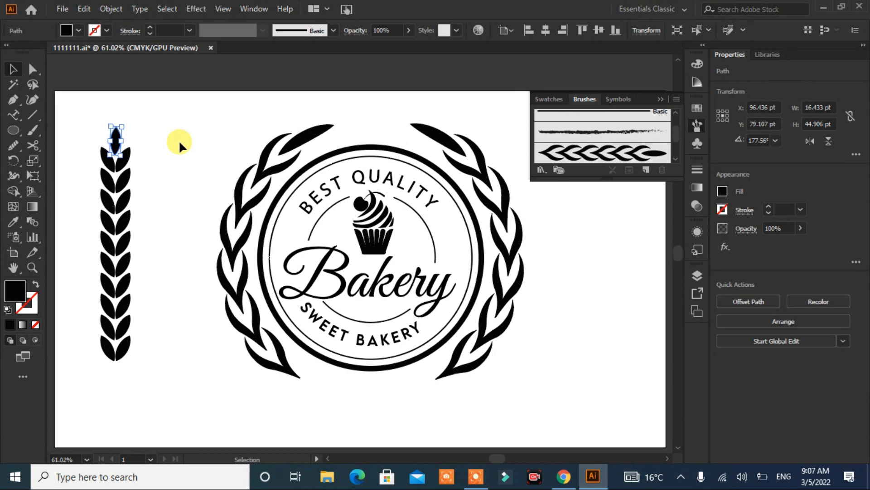
{"action": "left_click", "coordinate": [179, 140]}
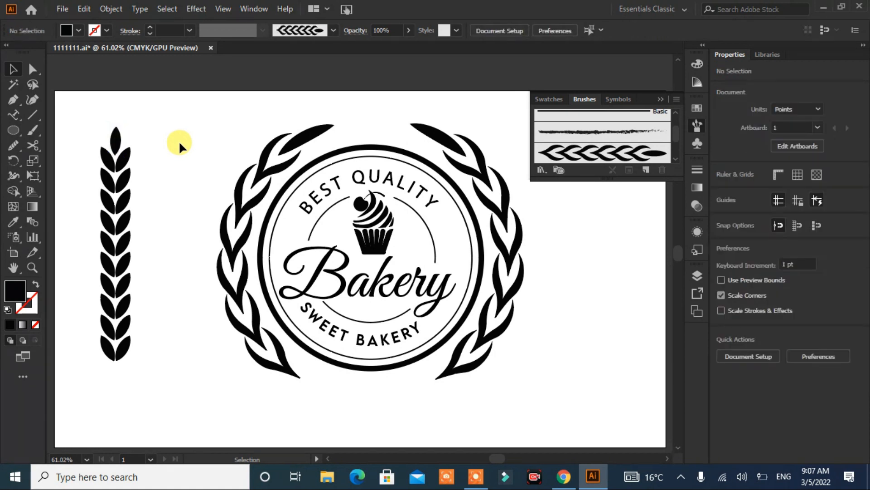
- Group the tip leaf and all the leaf pairs of the column into one object
{"action": "left_click", "coordinate": [117, 137]}
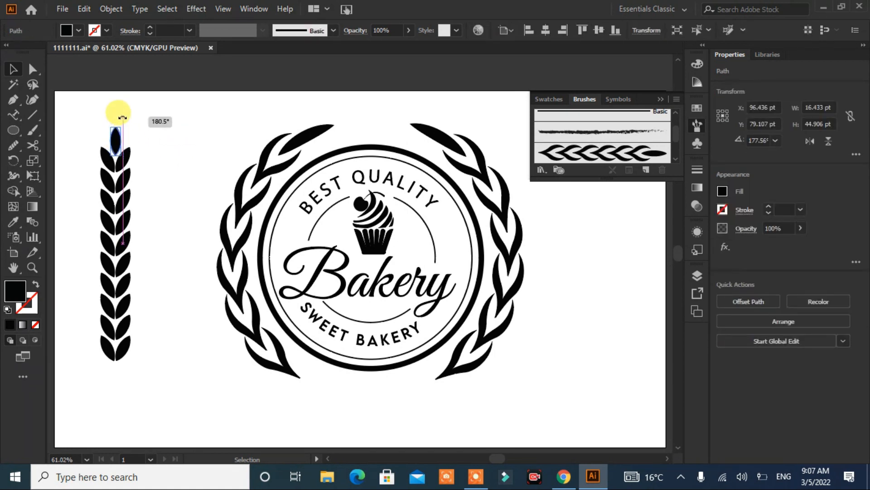
{"action": "left_click_drag", "start_coordinate": [152, 117], "coordinate": [88, 371]}
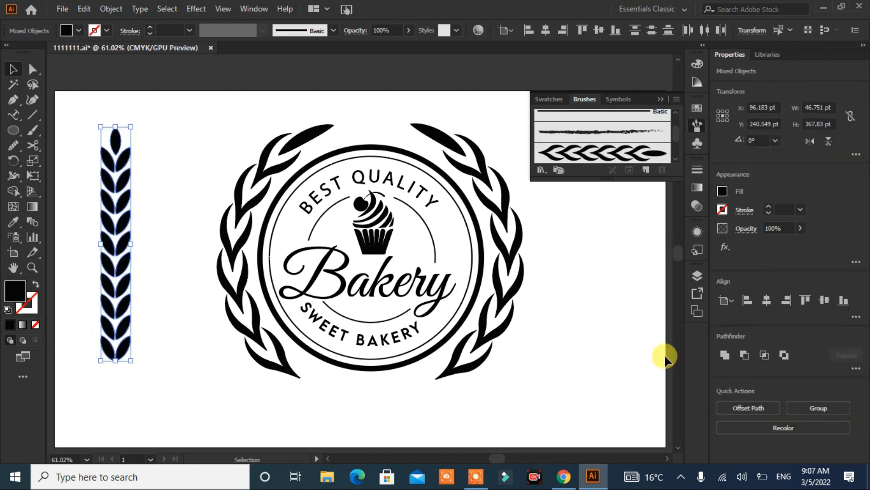
{"action": "left_click", "coordinate": [802, 409]}
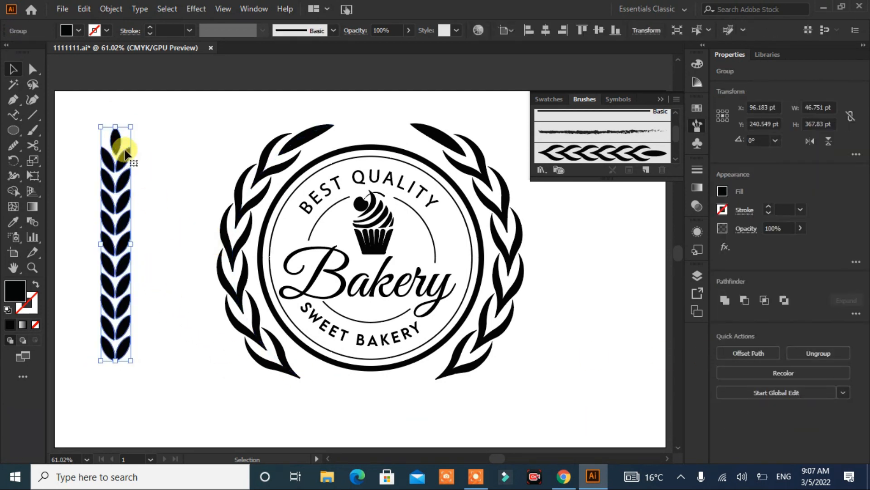
- Scale the leaf branch to about 33 × 256 pt, rotate it horizontal with its tip pointing right, and move it to the artboard's upper-left corner
{"action": "left_click_drag", "start_coordinate": [133, 123], "coordinate": [125, 195]}
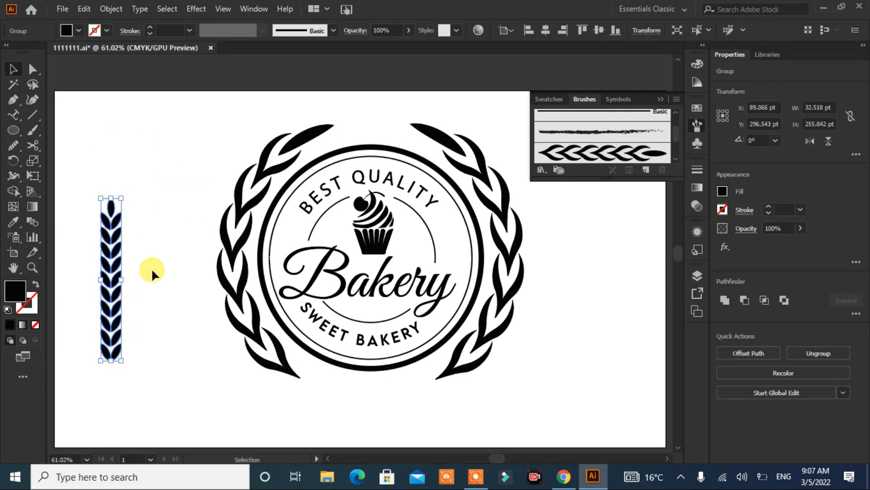
{"action": "left_click", "coordinate": [151, 268]}
{"action": "left_click_drag", "start_coordinate": [113, 244], "coordinate": [155, 152]}
{"action": "left_click_drag", "start_coordinate": [169, 91], "coordinate": [219, 205]}
{"action": "left_click_drag", "start_coordinate": [152, 188], "coordinate": [143, 121]}
- Create an Art Brush from the horizontal leaf branch with the default options, and delete the source artwork
{"action": "left_click_drag", "start_coordinate": [194, 130], "coordinate": [603, 145]}
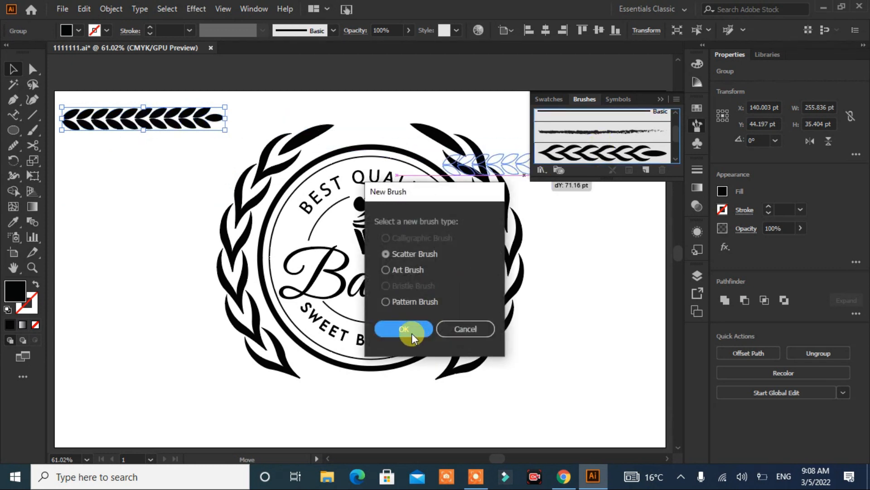
{"action": "left_click", "coordinate": [386, 270]}
{"action": "left_click", "coordinate": [399, 329]}
{"action": "left_click", "coordinate": [538, 407]}
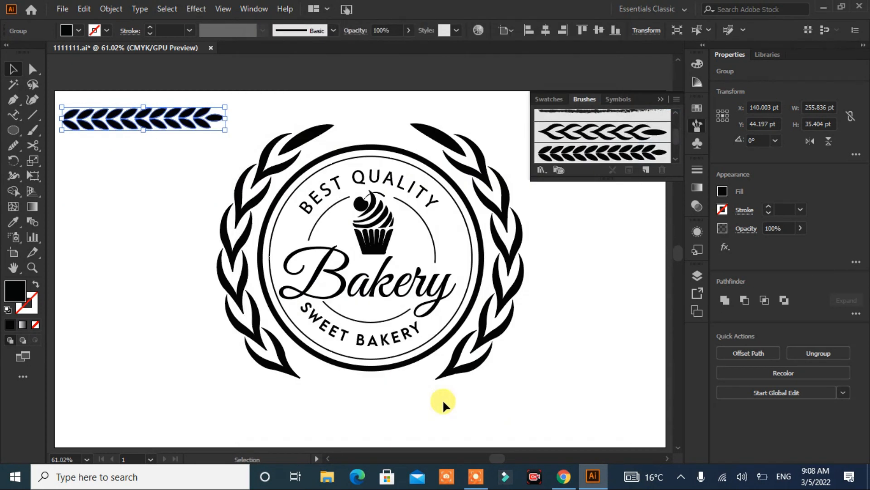
{"action": "key", "text": "Delete"}
- Apply the new leaf art brush to the laurel path on the badge's left side
{"action": "left_click", "coordinate": [235, 199]}
{"action": "left_click", "coordinate": [13, 222]}
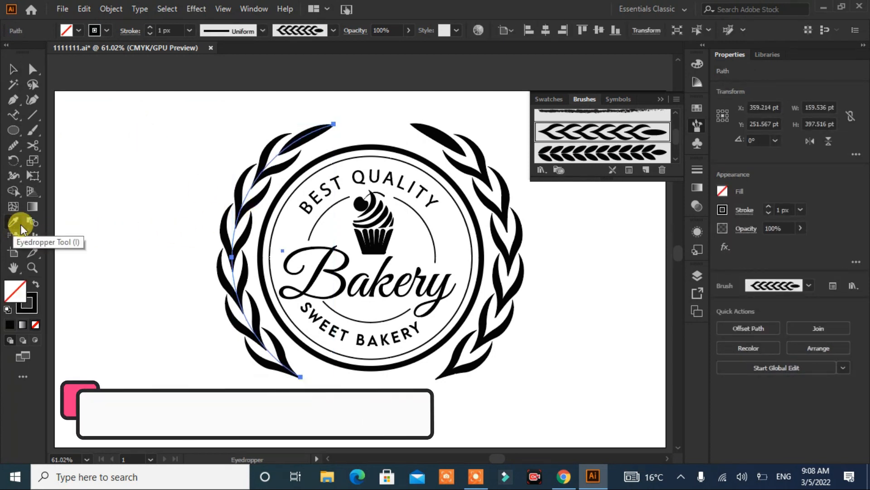
{"action": "left_click", "coordinate": [572, 154]}
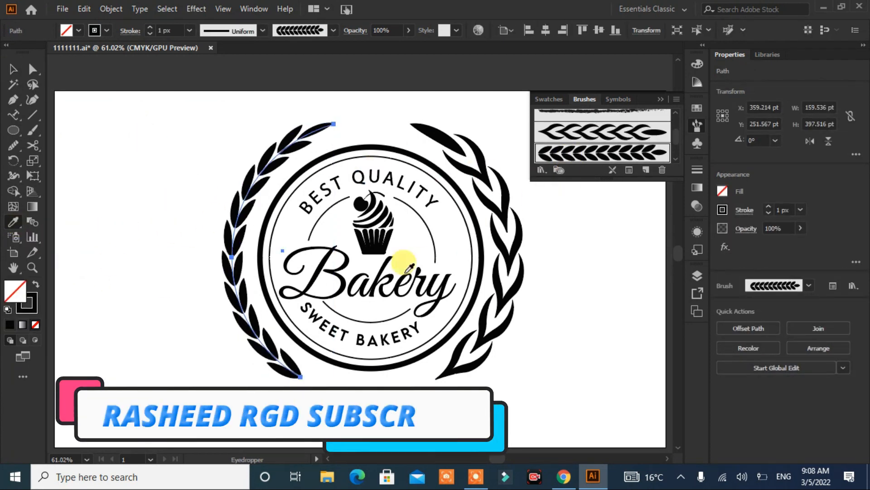
- Apply the new leaf art brush to the laurel path on the badge's right side and deselect it
{"action": "left_click", "coordinate": [10, 70]}
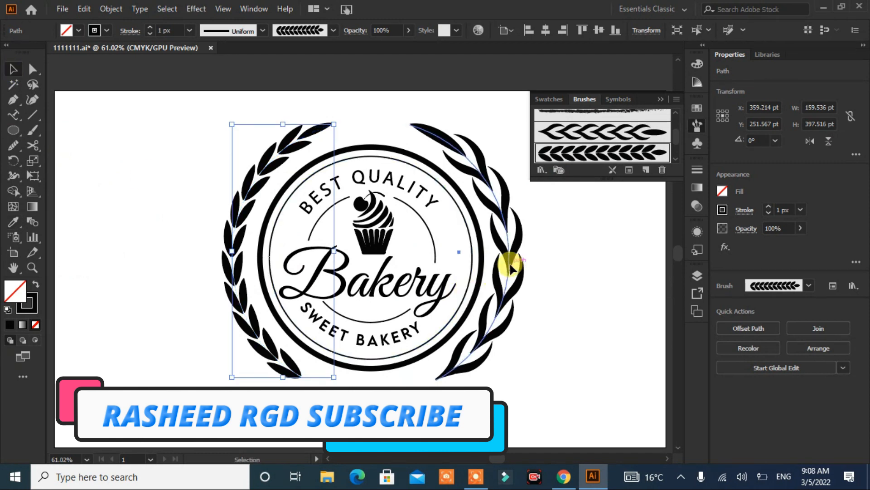
{"action": "left_click", "coordinate": [511, 262]}
{"action": "left_click", "coordinate": [13, 222]}
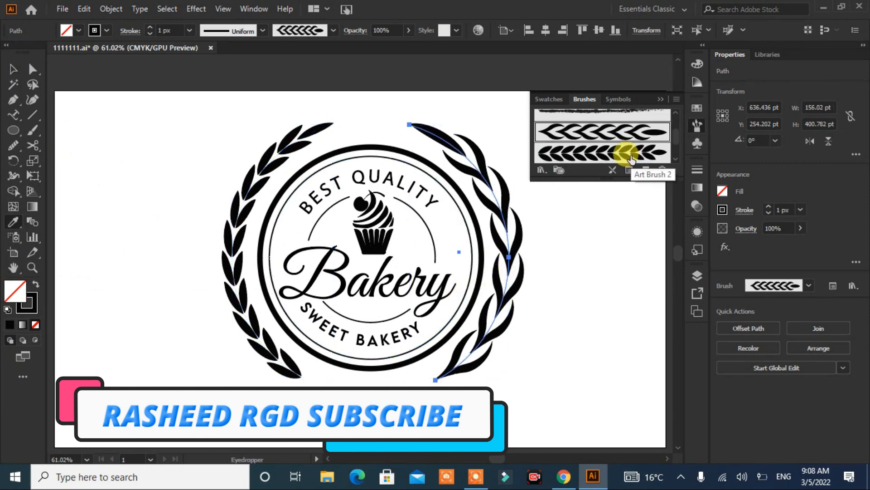
{"action": "left_click", "coordinate": [630, 156]}
{"action": "left_click", "coordinate": [13, 69]}
{"action": "left_click", "coordinate": [125, 179]}
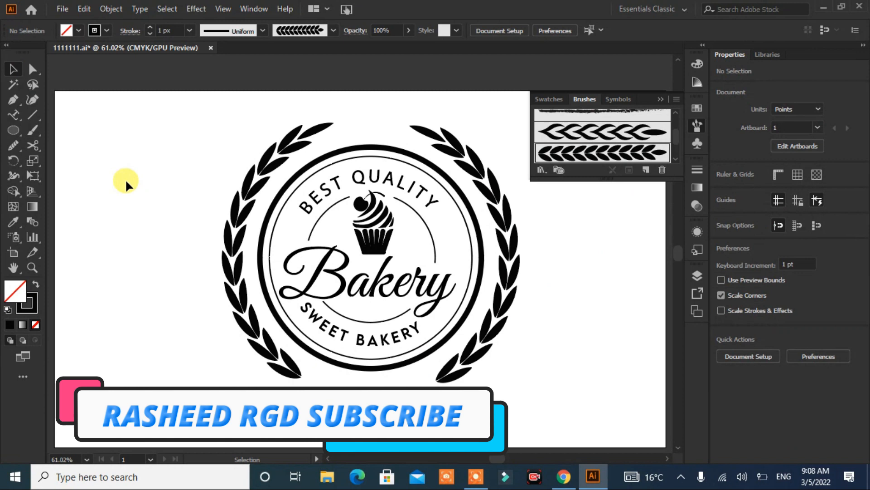
- Scale both laurel branches down together about their centre, making the left one about 150 × 373 pt, and put the brush library away
{"action": "left_click", "coordinate": [451, 369]}
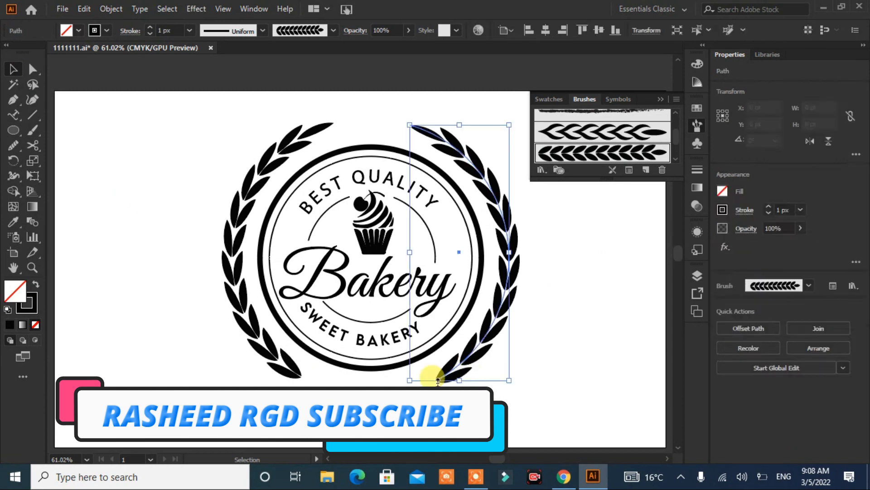
{"action": "left_click", "coordinate": [280, 372], "text": "shift"}
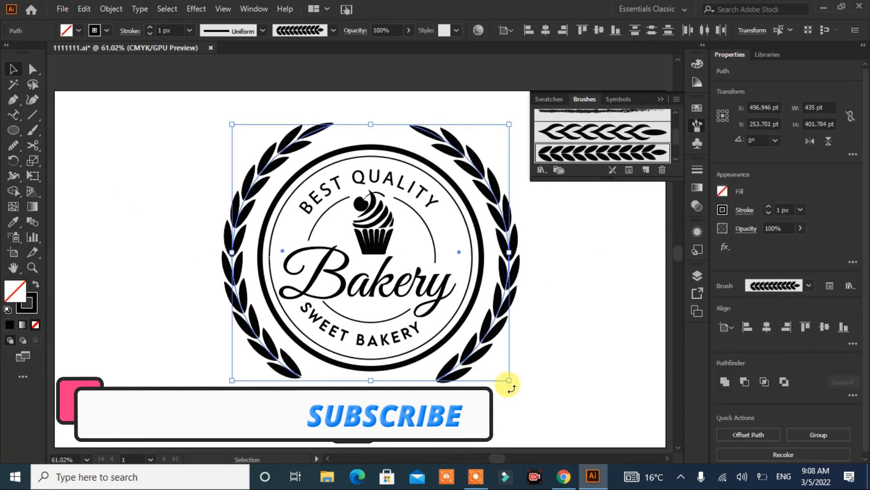
{"action": "left_click_drag", "start_coordinate": [509, 381], "coordinate": [498, 379]}
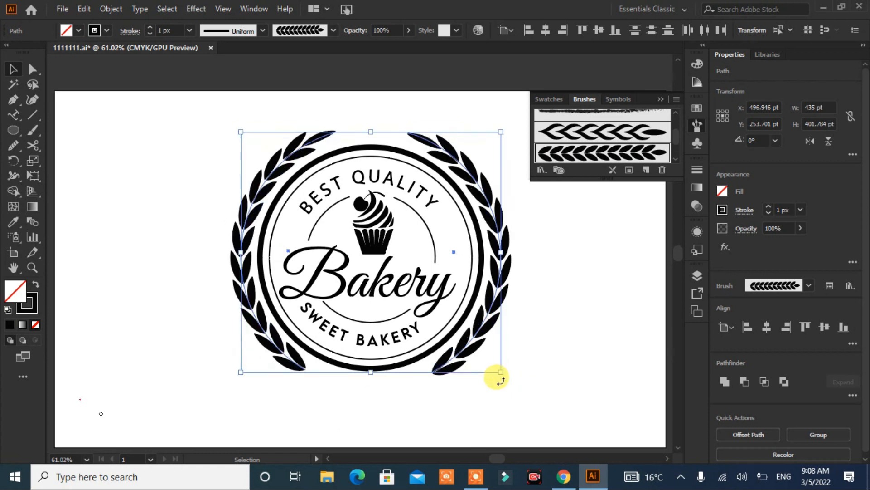
{"action": "left_click", "coordinate": [551, 342]}
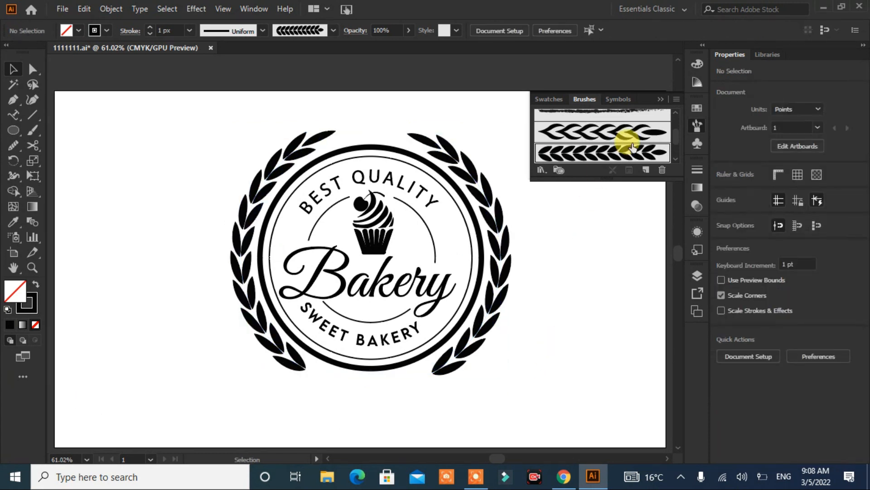
{"action": "left_click", "coordinate": [662, 99]}
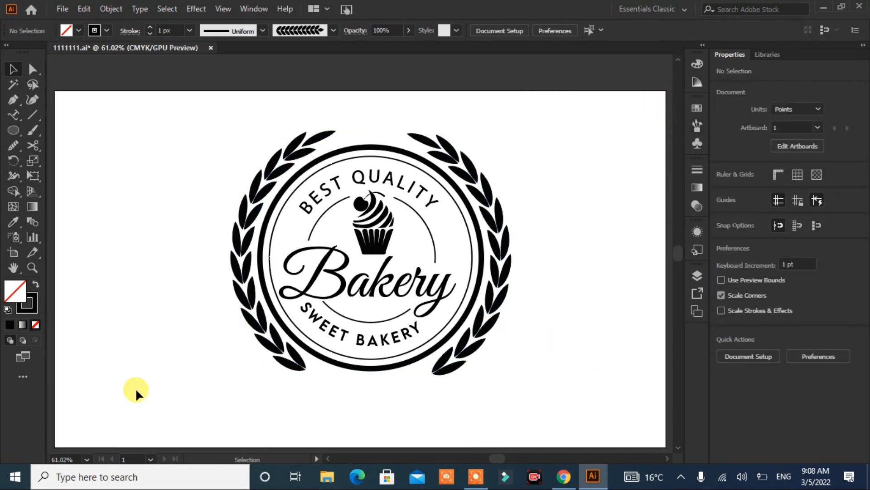
- Expand the appearance of the left and right laurel branches into filled shapes
{"action": "left_click", "coordinate": [231, 287]}
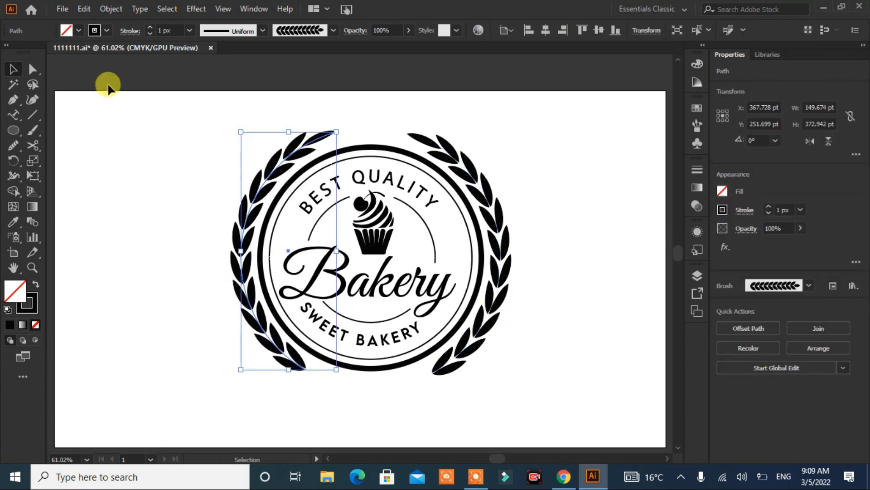
{"action": "left_click", "coordinate": [111, 9]}
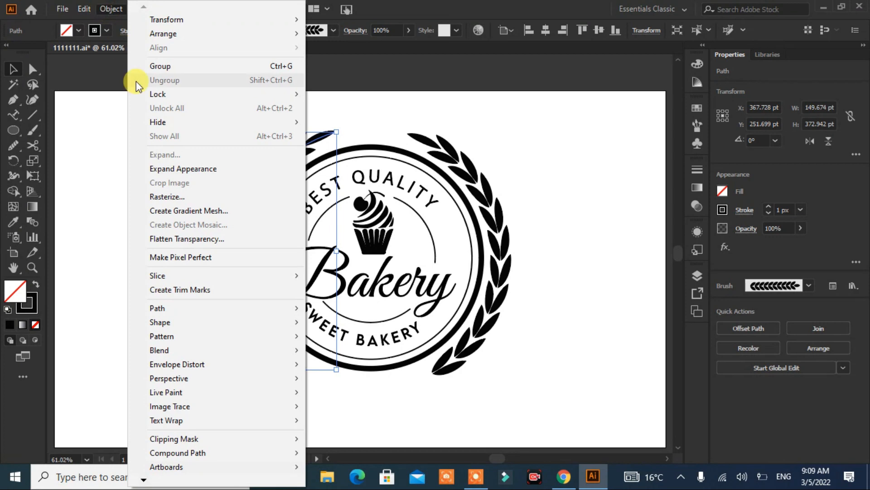
{"action": "left_click", "coordinate": [170, 168]}
{"action": "left_click", "coordinate": [177, 217]}
{"action": "left_click", "coordinate": [506, 275]}
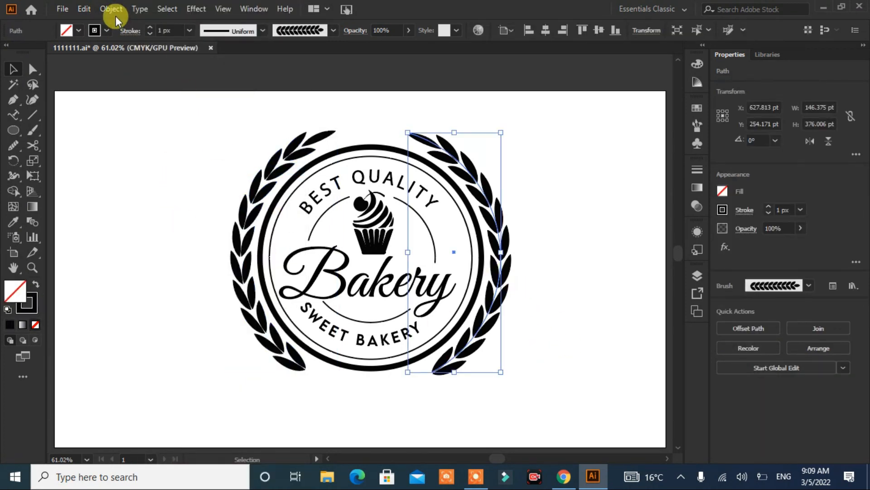
{"action": "left_click", "coordinate": [111, 9]}
{"action": "left_click", "coordinate": [171, 168]}
{"action": "left_click", "coordinate": [175, 232]}
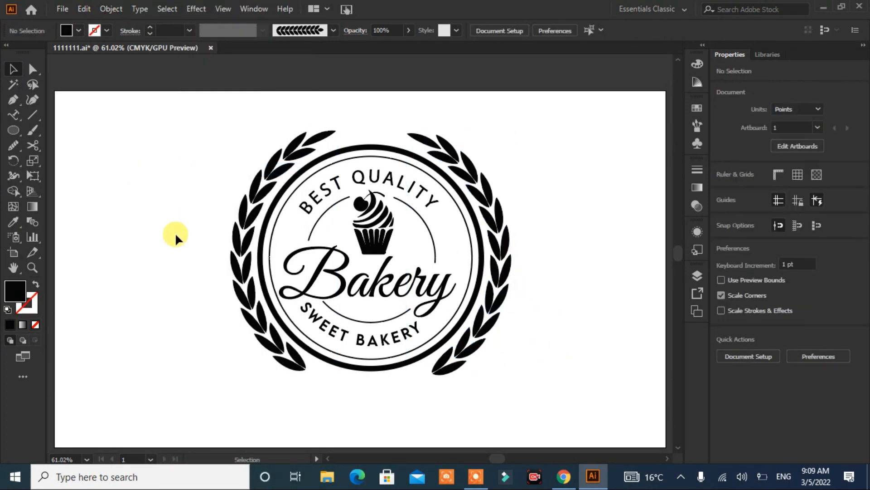
- Draw an open S-curved stem with the Pen tool, about 96 × 40 pt, from the left laurel's lower end to below the badge
{"action": "left_click", "coordinate": [13, 99]}
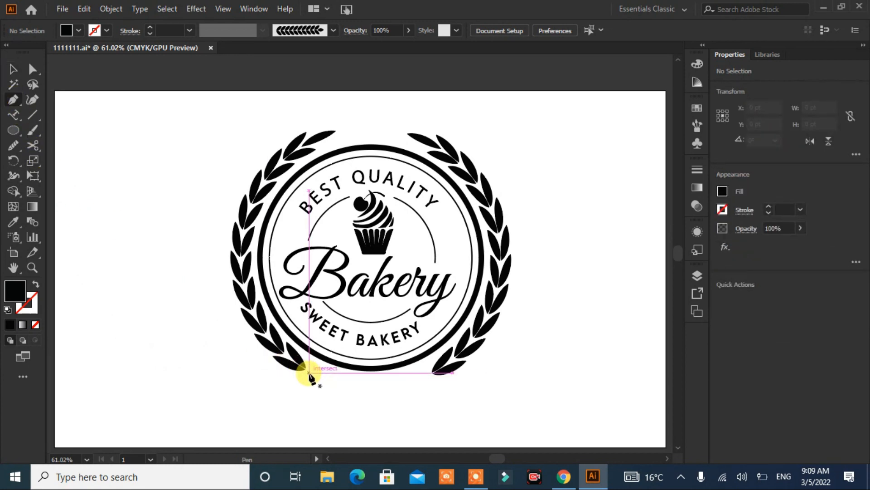
{"action": "left_click", "coordinate": [308, 373]}
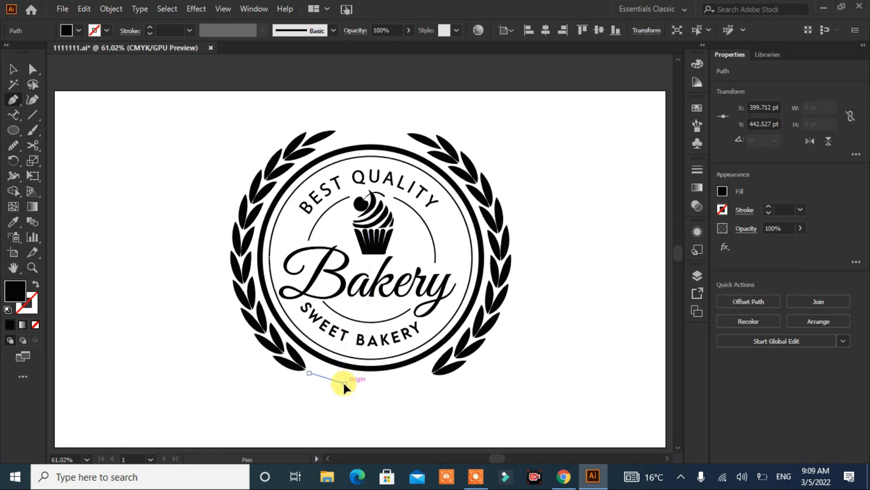
{"action": "left_click_drag", "start_coordinate": [359, 376], "coordinate": [368, 384]}
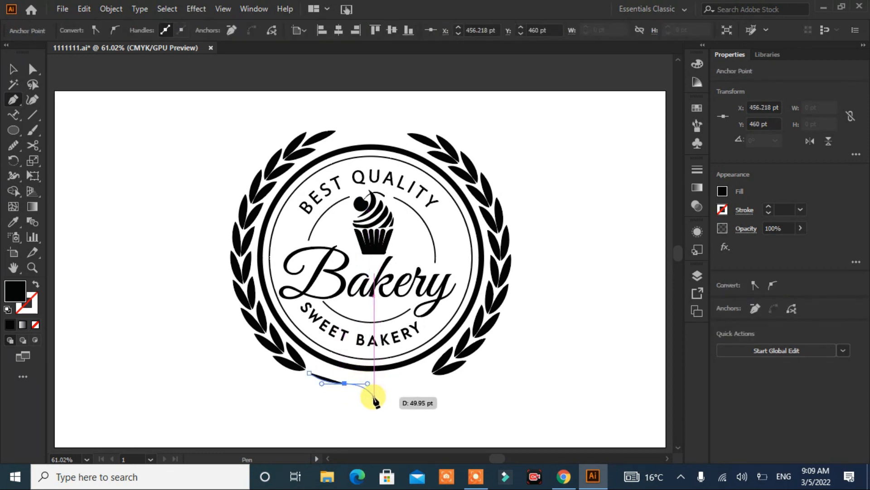
{"action": "left_click", "coordinate": [370, 398]}
{"action": "key", "text": "Escape"}
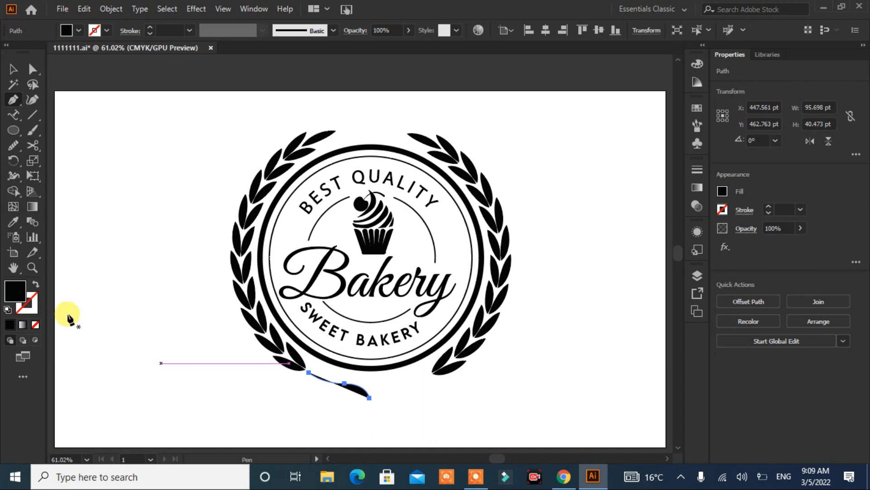
- Swap the stem's fill for a 6 px stroke and apply the triangular width profile, flipped to taper toward the laurel
{"action": "left_click", "coordinate": [36, 284]}
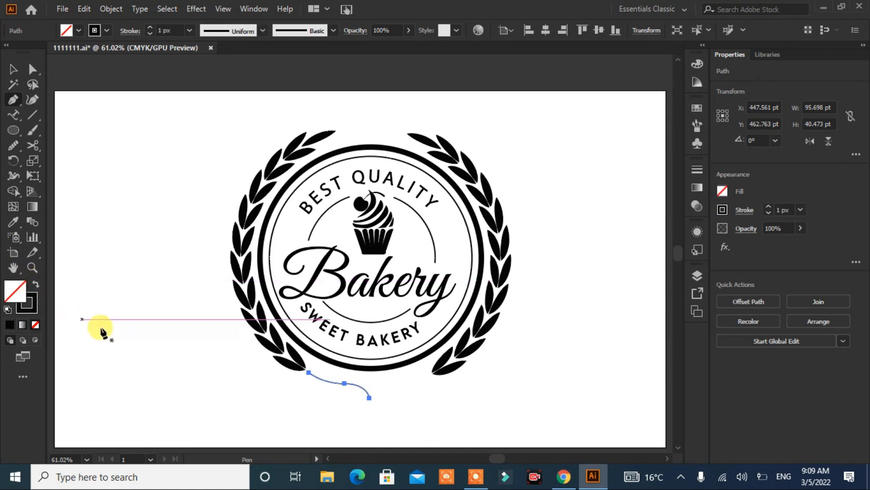
{"action": "left_click", "coordinate": [150, 27]}
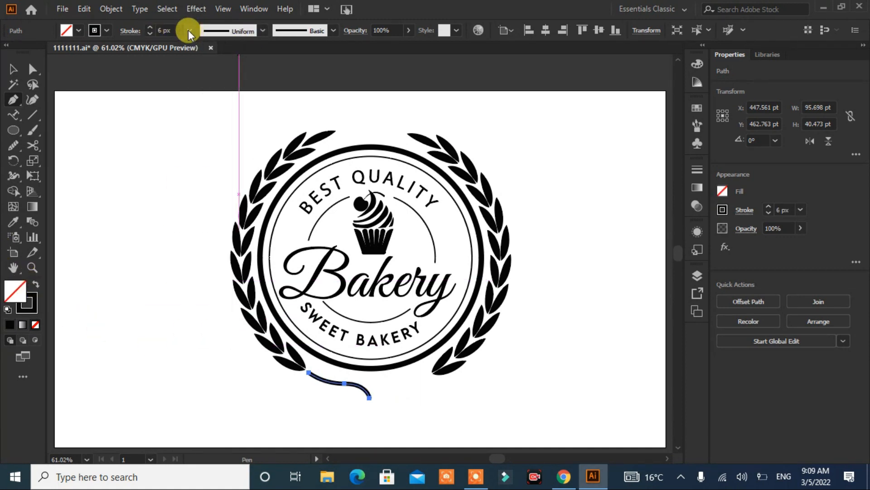
{"action": "left_click", "coordinate": [262, 31]}
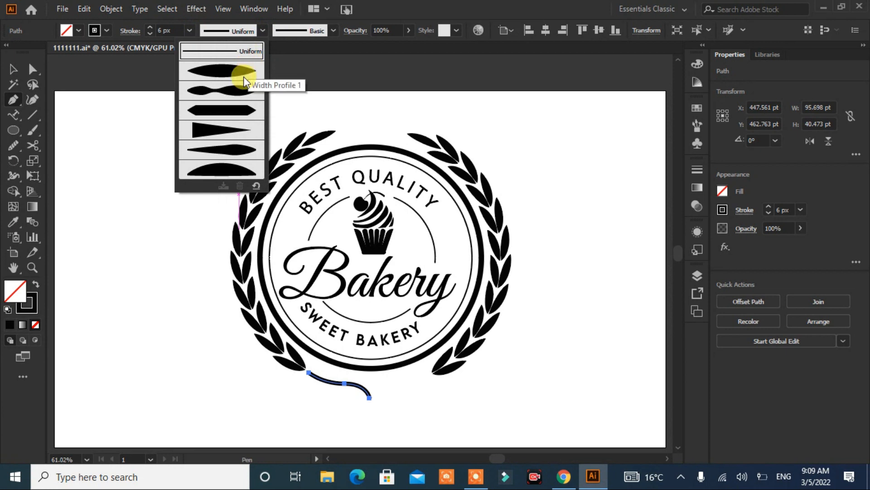
{"action": "left_click", "coordinate": [222, 132]}
{"action": "left_click", "coordinate": [831, 285]}
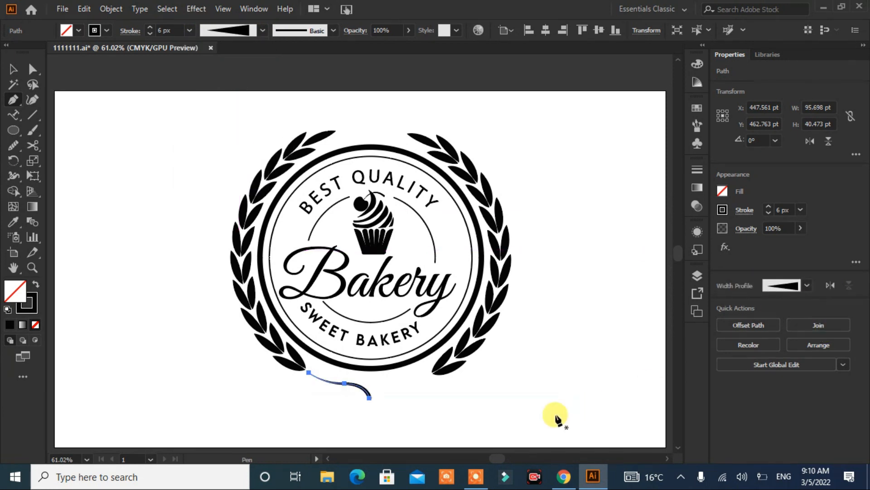
- Set the stem's stroke weight to 10 px with a round cap and deselect it
{"action": "left_click", "coordinate": [150, 27]}
{"action": "left_click", "coordinate": [150, 27]}
{"action": "left_click", "coordinate": [150, 27]}
{"action": "left_click", "coordinate": [150, 27]}
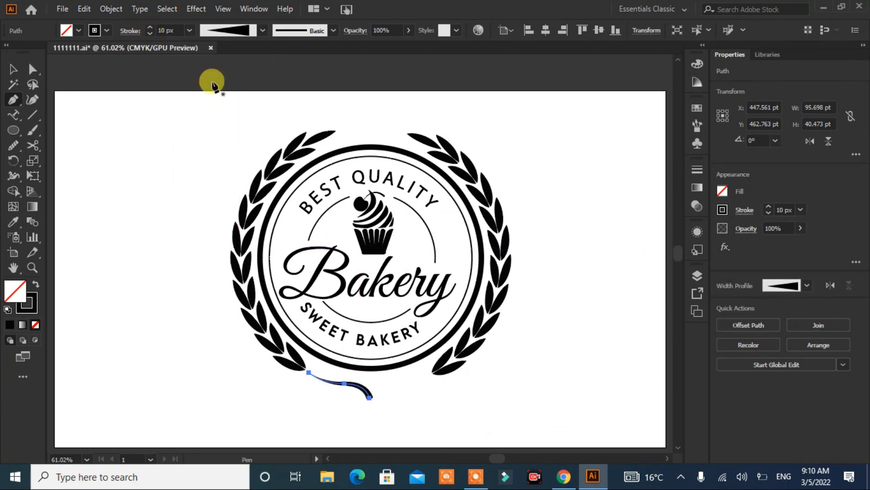
{"action": "left_click", "coordinate": [743, 209]}
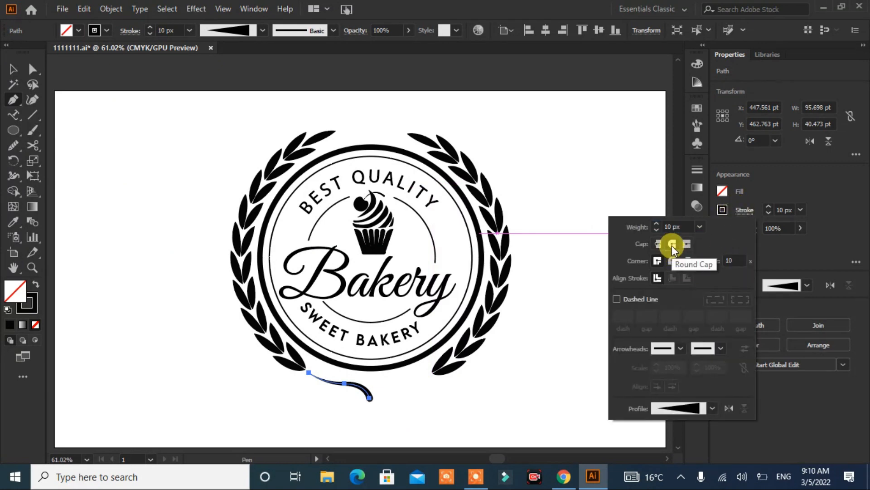
{"action": "left_click", "coordinate": [14, 71]}
{"action": "left_click", "coordinate": [105, 207]}
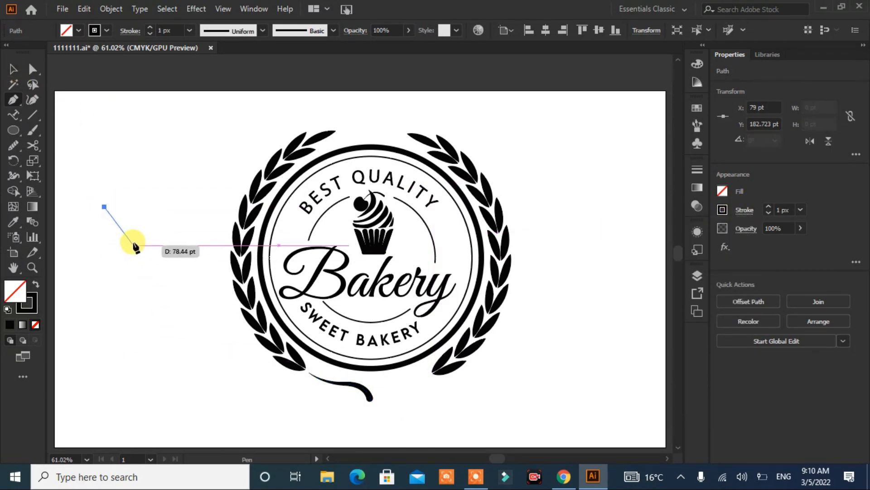
{"action": "key", "text": "ctrl+z"}
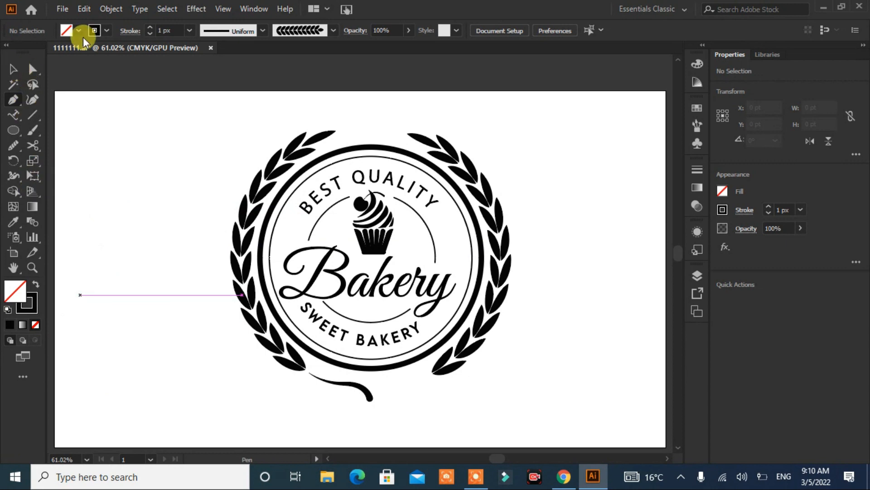
{"action": "left_click", "coordinate": [365, 389]}
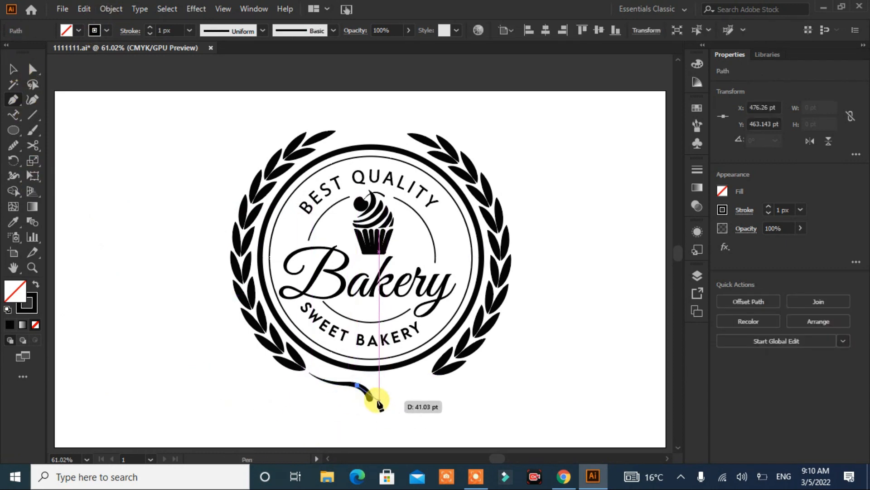
{"action": "key", "text": "ctrl+z"}
- Expand the appearance of the tapered stem below the left laurel into a filled shape
{"action": "left_click", "coordinate": [14, 70]}
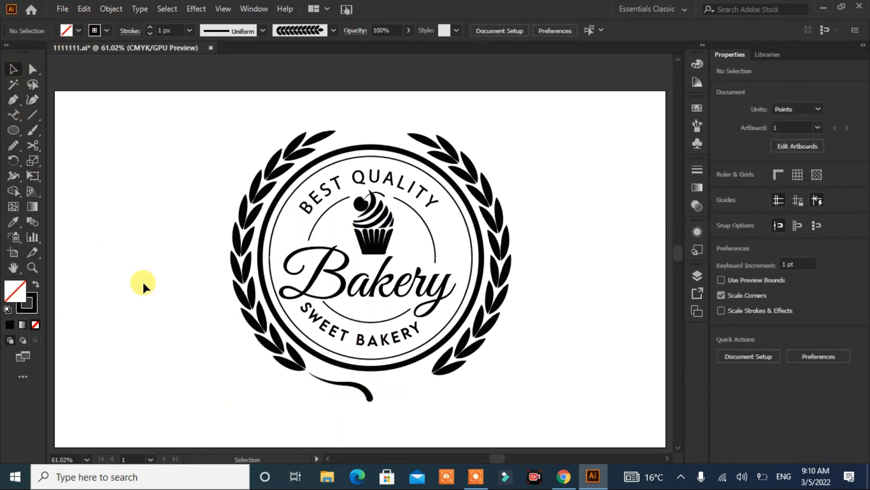
{"action": "left_click", "coordinate": [354, 388]}
{"action": "left_click", "coordinate": [110, 9]}
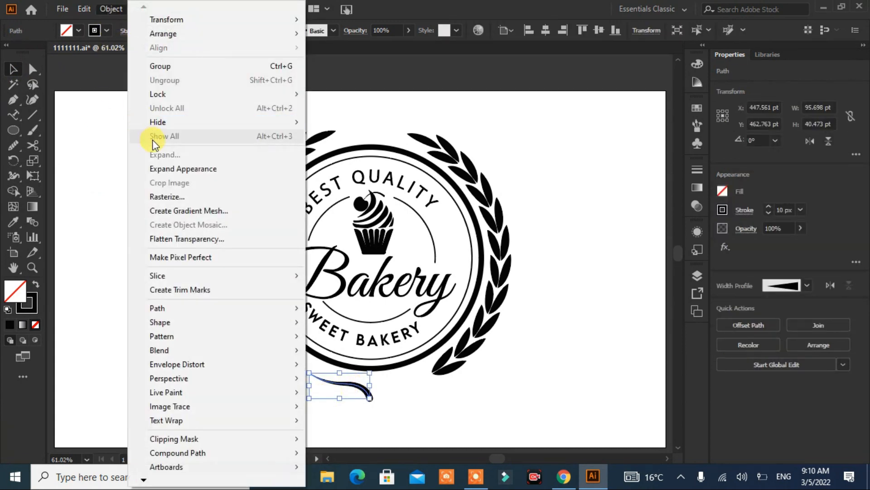
{"action": "left_click", "coordinate": [160, 169]}
- Reflect a copy of the stem about the vertical axis and move it 94 pt right, below the right laurel
{"action": "right_click", "coordinate": [350, 386]}
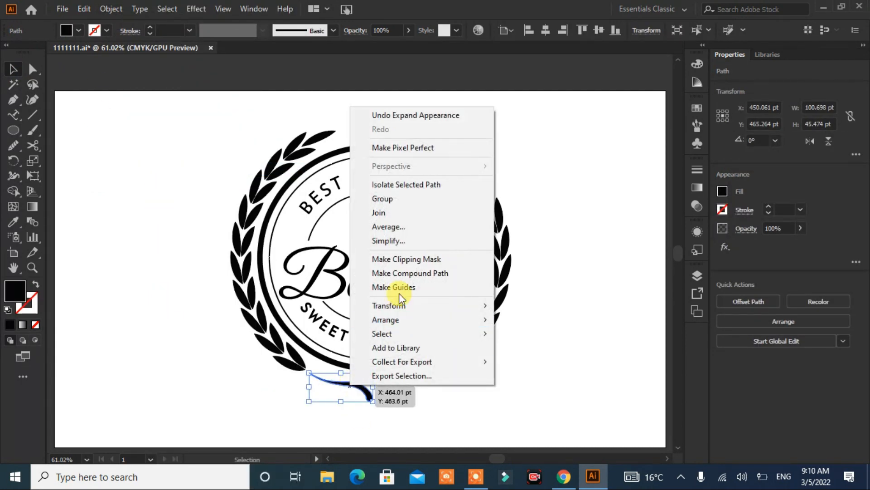
{"action": "mouse_move", "coordinate": [416, 311]}
{"action": "left_click", "coordinate": [558, 355]}
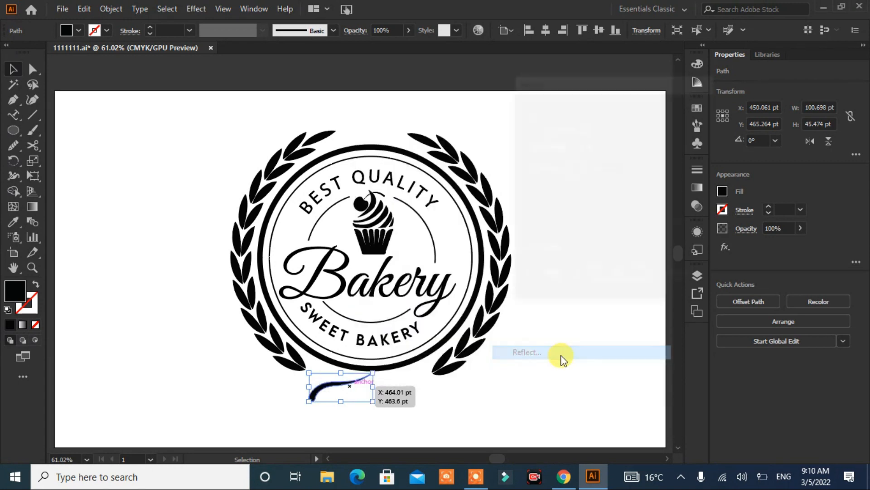
{"action": "left_click", "coordinate": [553, 279]}
{"action": "key", "text": "shift+Right"}
{"action": "key", "text": "shift+Right"}
{"action": "key", "text": "shift+Right"}
{"action": "key", "text": "shift+Right"}
{"action": "key", "text": "shift+Right"}
{"action": "key", "text": "shift+Right"}
{"action": "key", "text": "shift+Right"}
{"action": "key", "text": "shift+Right"}
{"action": "key", "text": "shift+Right"}
{"action": "key", "text": "shift+Right"}
{"action": "key", "text": "shift+Right"}
{"action": "key", "text": "shift+Right"}
{"action": "key", "text": "shift+Right"}
{"action": "key", "text": "shift+Right"}
{"action": "key", "text": "shift+Right"}
{"action": "key", "text": "shift+Right"}
{"action": "key", "text": "shift+Right"}
{"action": "key", "text": "shift+Right"}
{"action": "key", "text": "shift+Right"}
{"action": "key", "text": "shift+Right"}
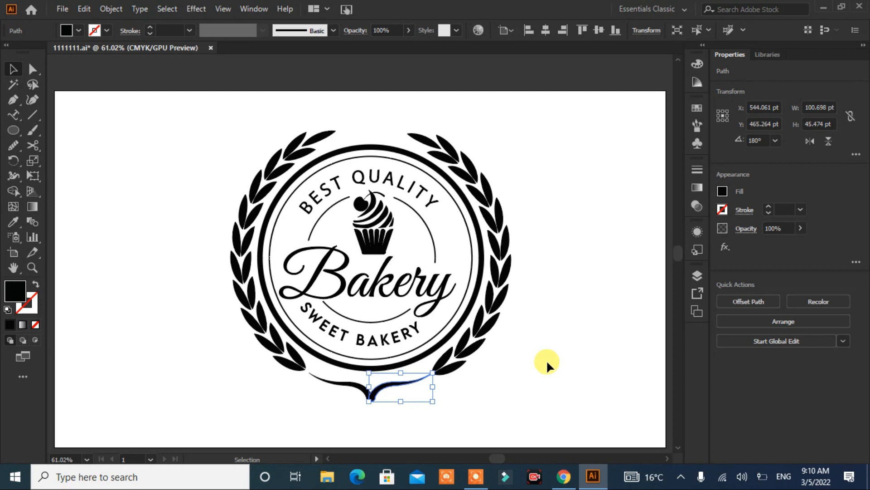
- Scale the left stem down to about 75 × 34 pt and the right stem to about 83 × 37 pt
{"action": "left_click", "coordinate": [353, 385]}
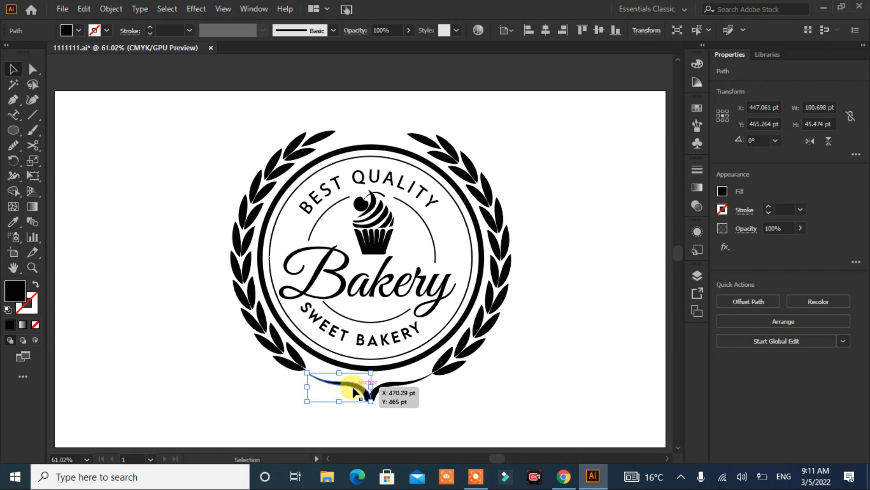
{"action": "left_click_drag", "start_coordinate": [371, 401], "coordinate": [369, 394]}
{"action": "left_click", "coordinate": [392, 385]}
{"action": "left_click_drag", "start_coordinate": [433, 400], "coordinate": [421, 396]}
{"action": "left_click", "coordinate": [446, 412]}
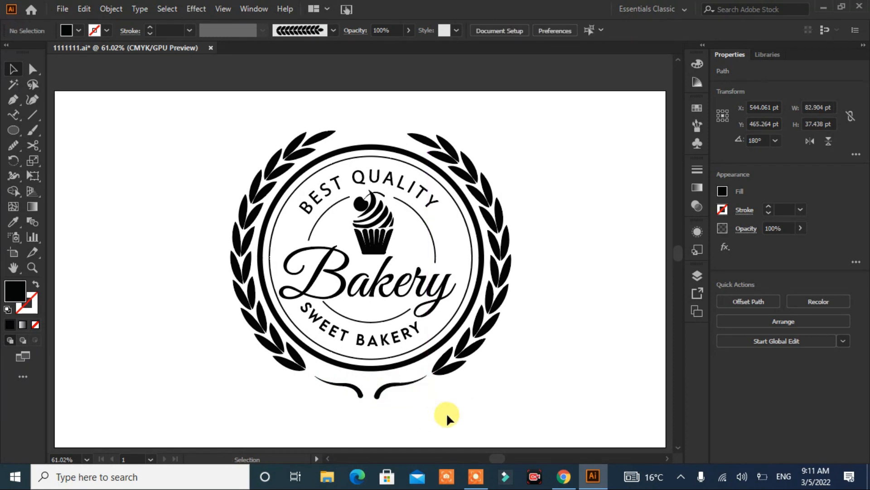
- Delete the left stem and enlarge the right stem to about 91 × 41 pt
{"action": "left_click", "coordinate": [351, 391]}
{"action": "key", "text": "Delete"}
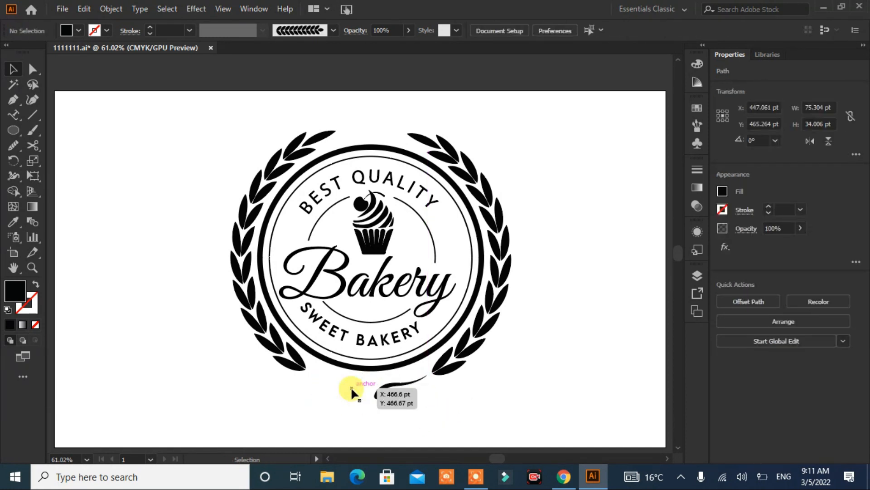
{"action": "left_click", "coordinate": [378, 398]}
{"action": "left_click_drag", "start_coordinate": [374, 399], "coordinate": [370, 400]}
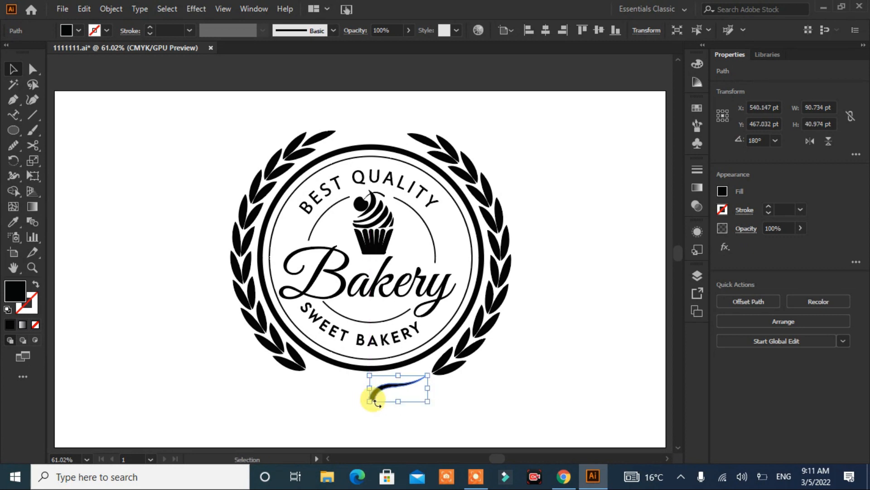
- Nudge the right stem 5 pt to the right, toward the right laurel's lower end
{"action": "key", "text": "Right"}
{"action": "key", "text": "Right"}
{"action": "key", "text": "Right"}
{"action": "key", "text": "Right"}
{"action": "key", "text": "Right"}
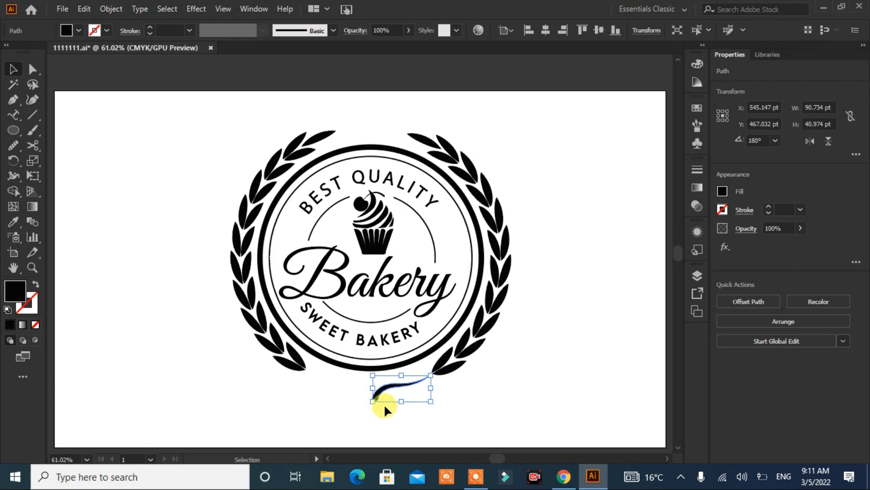
- Reflect a copy of the right stem about the vertical axis and move it 98 pt left, below the left laurel
{"action": "right_click", "coordinate": [381, 400]}
{"action": "mouse_move", "coordinate": [453, 318]}
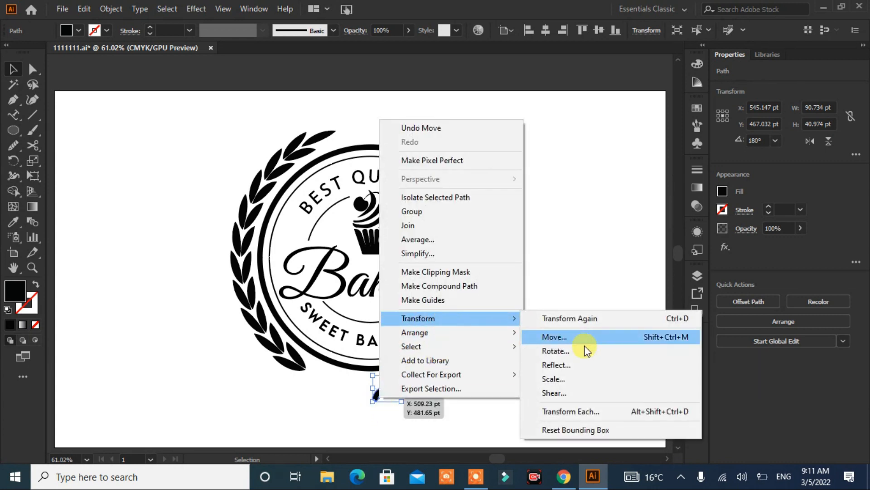
{"action": "left_click", "coordinate": [586, 362]}
{"action": "left_click", "coordinate": [551, 277]}
{"action": "key", "text": "Left"}
{"action": "key", "text": "Left"}
{"action": "key", "text": "Left"}
{"action": "key", "text": "Left"}
{"action": "key", "text": "Left"}
{"action": "key", "text": "Left"}
{"action": "key", "text": "Left"}
{"action": "key", "text": "Left"}
{"action": "key", "text": "Left"}
{"action": "key", "text": "Left"}
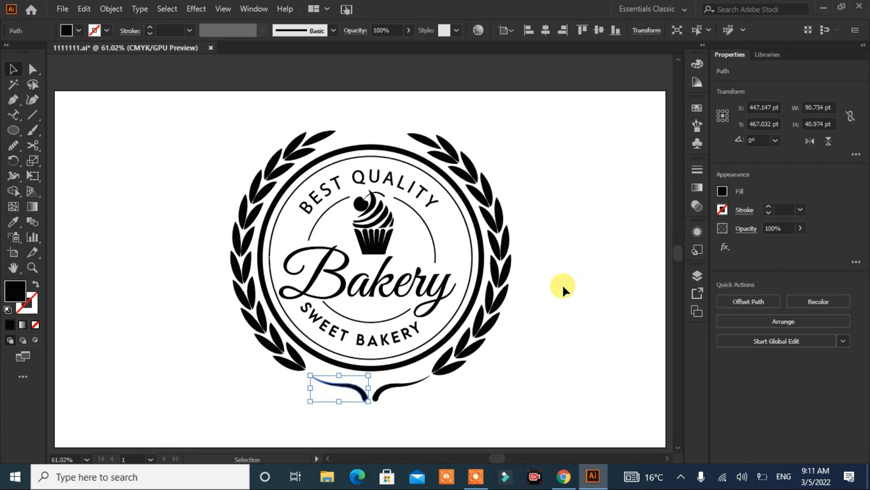
- Widen the two stems together to about 192 pt and nudge the pair 3 pt right and 1 pt up
{"action": "left_click_drag", "start_coordinate": [411, 407], "coordinate": [317, 390]}
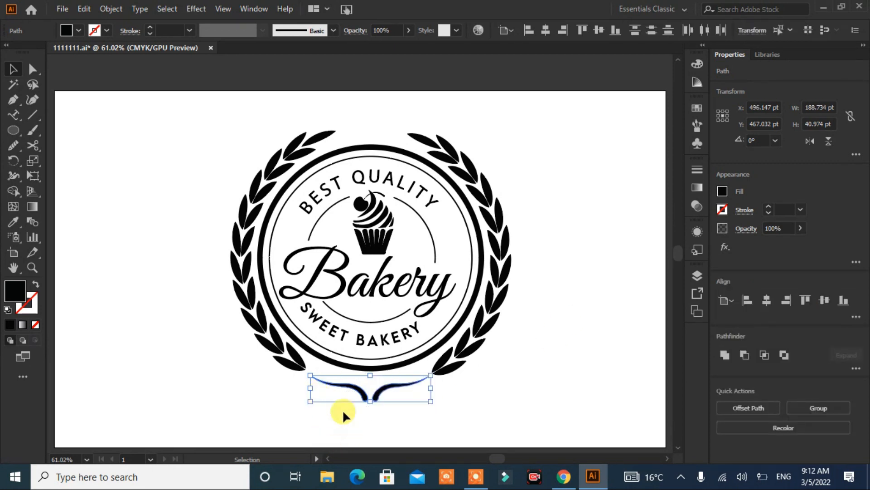
{"action": "left_click_drag", "start_coordinate": [310, 390], "coordinate": [309, 390]}
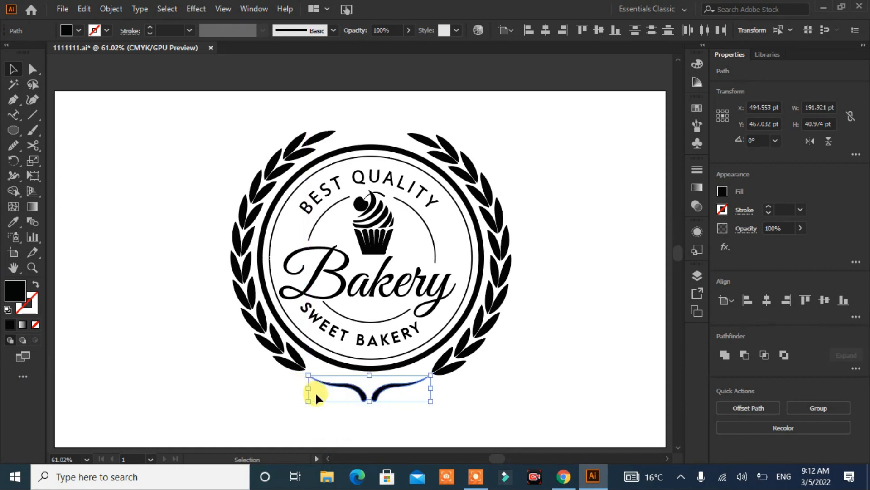
{"action": "key", "text": "Right"}
{"action": "key", "text": "Right"}
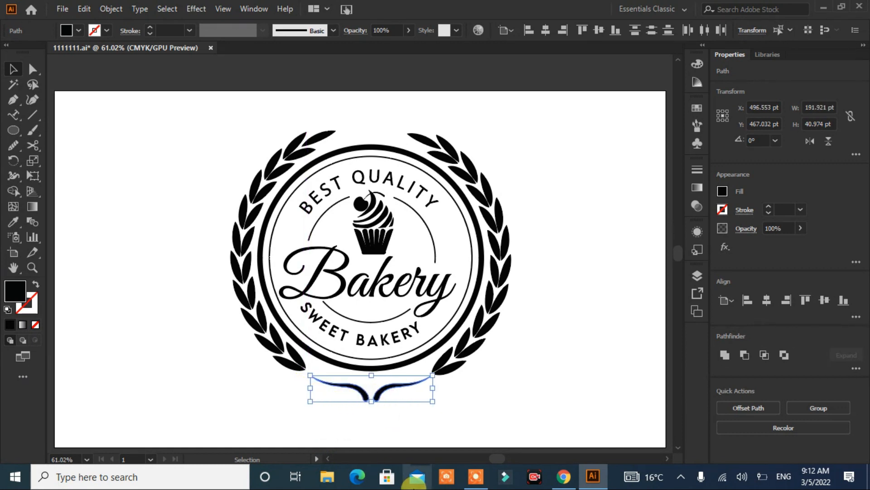
{"action": "key", "text": "Up"}
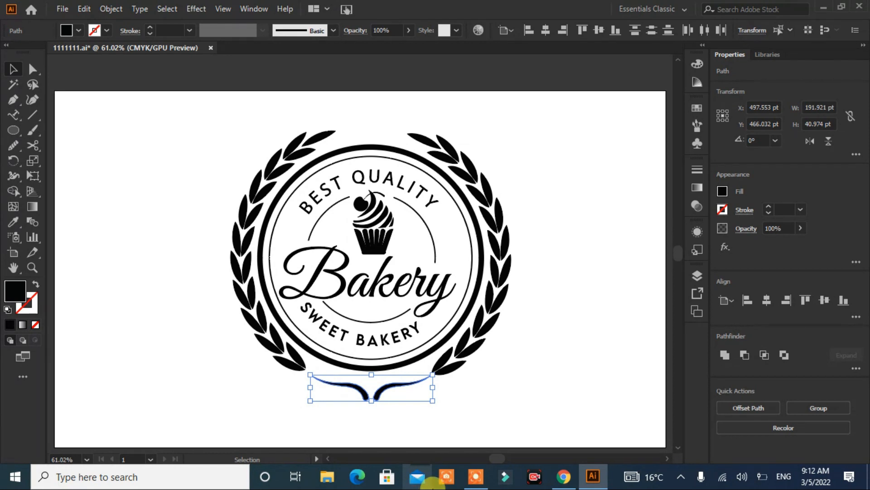
{"action": "left_click", "coordinate": [581, 338]}
- Rotate the left and right laurel branches together by about 0.95° and deselect them
{"action": "left_click", "coordinate": [490, 304]}
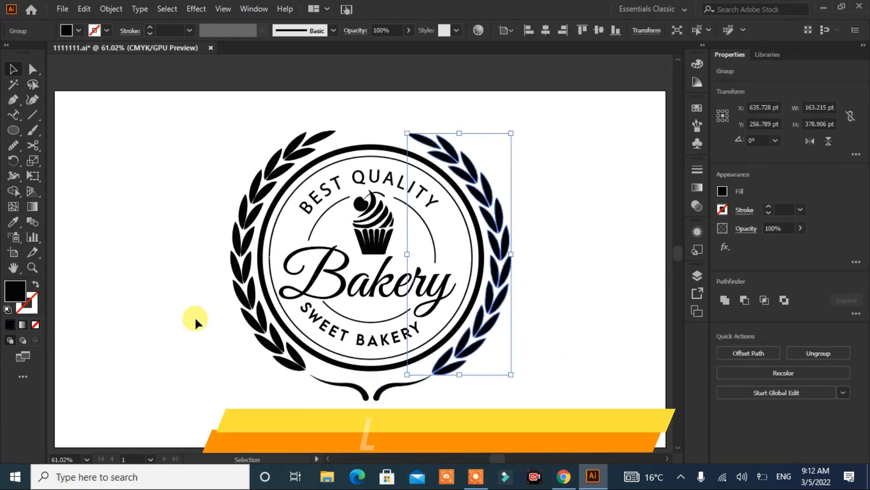
{"action": "left_click", "coordinate": [235, 296], "text": "shift"}
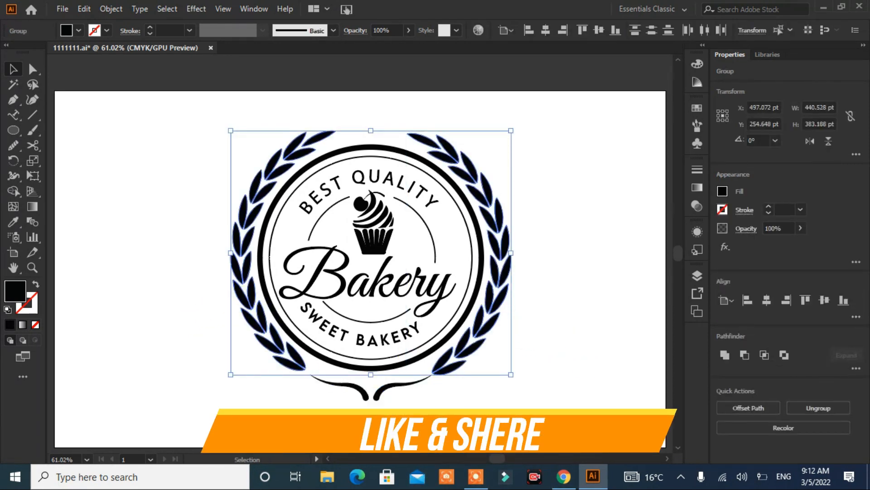
{"action": "mouse_move", "coordinate": [517, 382]}
{"action": "left_mouse_down"}
{"action": "mouse_move", "coordinate": [513, 374]}
{"action": "mouse_move", "coordinate": [519, 379]}
{"action": "left_mouse_up"}
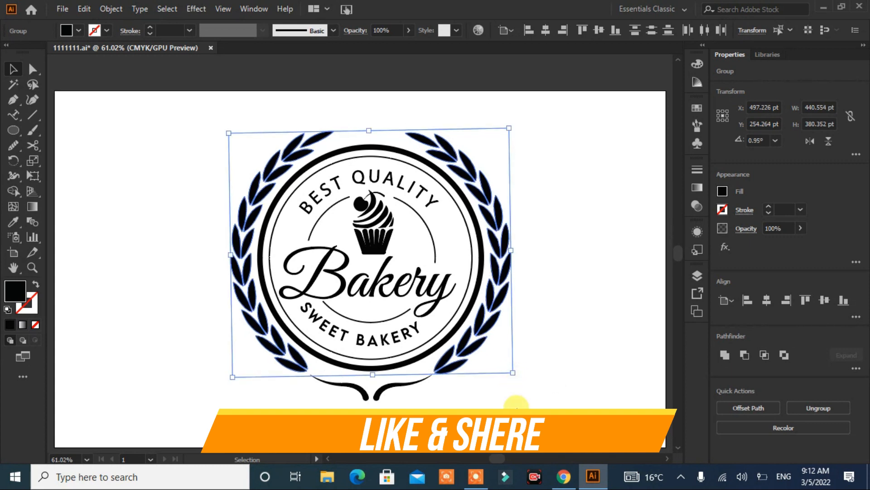
{"action": "left_click", "coordinate": [516, 423]}
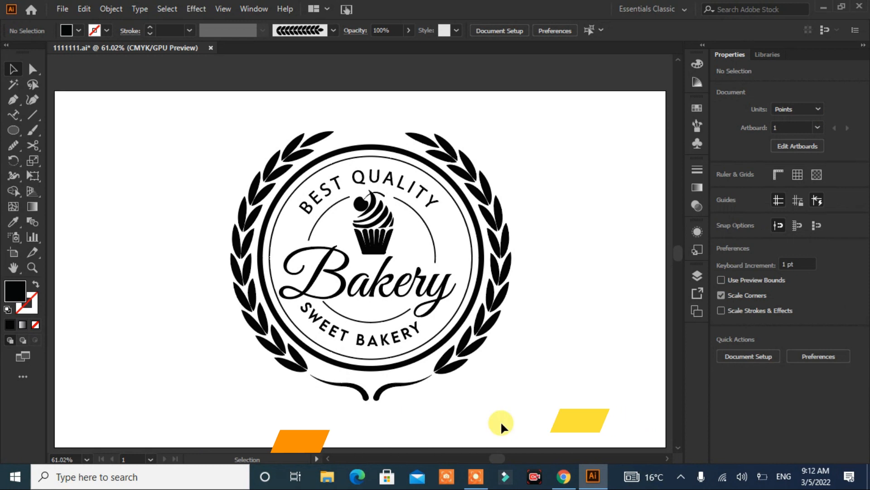
{"action": "left_click_drag", "start_coordinate": [544, 155], "coordinate": [204, 357]}
{"action": "left_click", "coordinate": [744, 409]}
{"action": "left_click", "coordinate": [599, 385]}
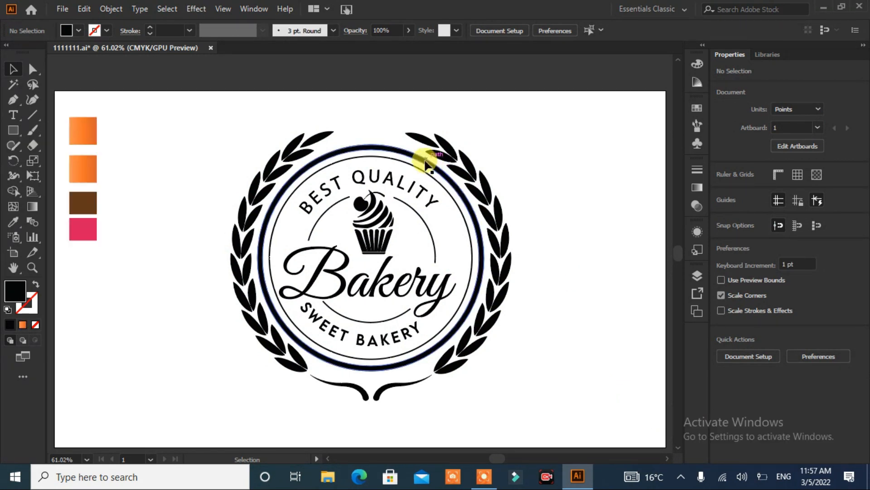
- Recolor the thick outer ring with the brown sampled from the brown swatch square
{"action": "left_click", "coordinate": [425, 163]}
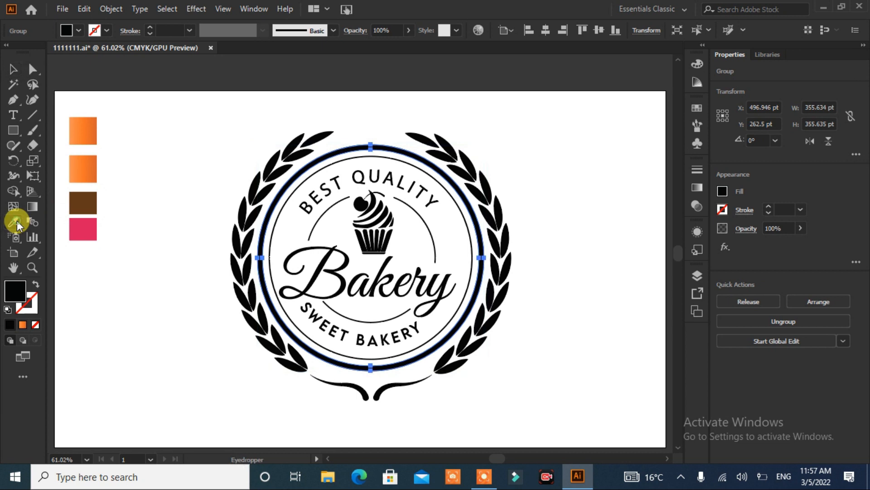
{"action": "left_click", "coordinate": [13, 222]}
{"action": "left_click", "coordinate": [78, 196]}
{"action": "left_click", "coordinate": [12, 69]}
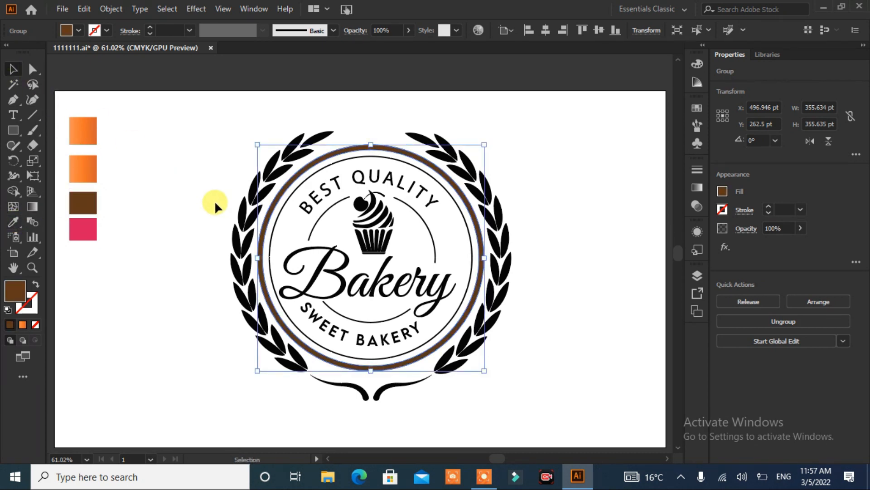
- Recolor both laurel branches with the orange gradient sampled from the lower orange square and deselect them
{"action": "left_click", "coordinate": [242, 213]}
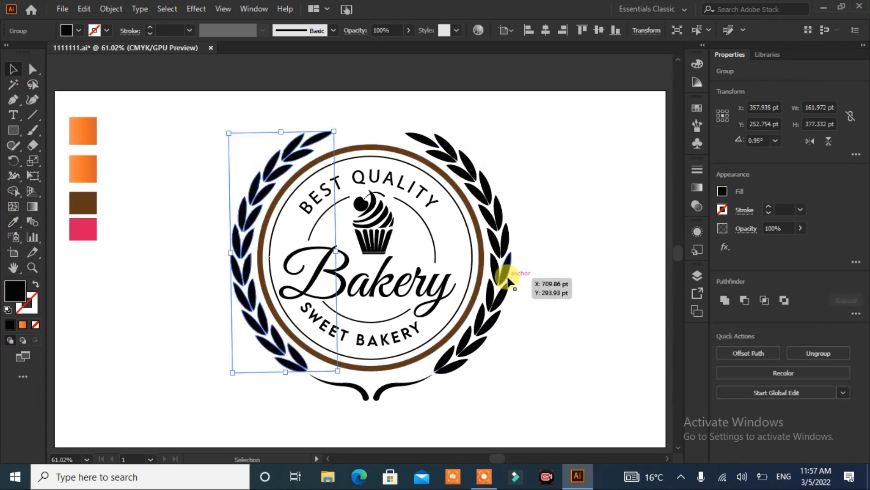
{"action": "left_click", "coordinate": [504, 247], "text": "shift"}
{"action": "left_click", "coordinate": [13, 221]}
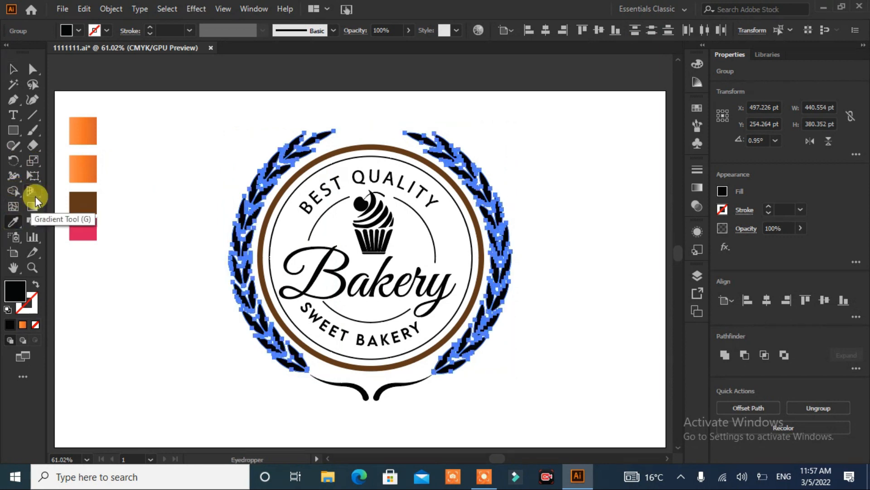
{"action": "left_click", "coordinate": [84, 170]}
{"action": "left_click", "coordinate": [13, 69]}
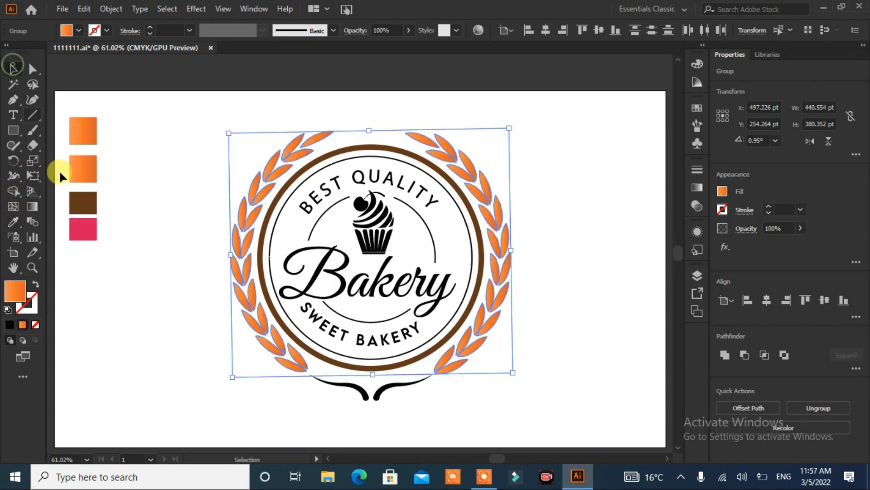
{"action": "left_click", "coordinate": [107, 273]}
- Group the curved texts "BEST QUALITY" and "SWEET BAKERY" and recolor them with the brown from the swatch square
{"action": "left_click", "coordinate": [324, 213]}
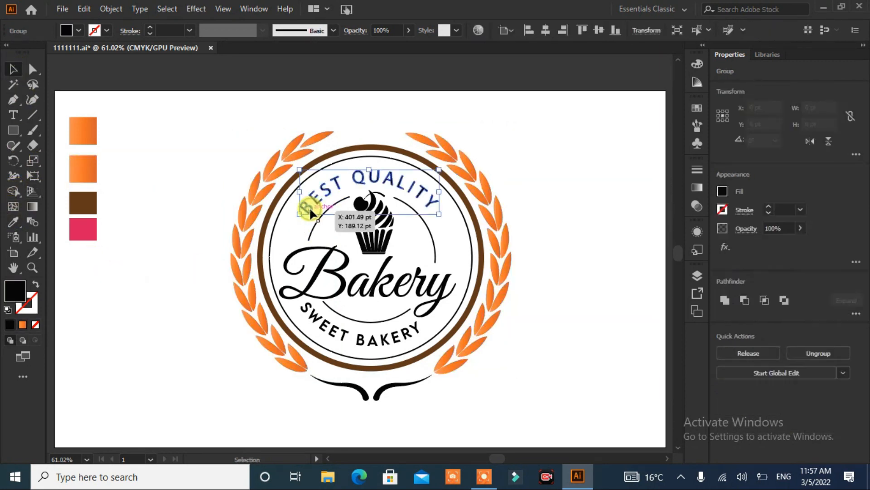
{"action": "left_click", "coordinate": [317, 319], "text": "shift"}
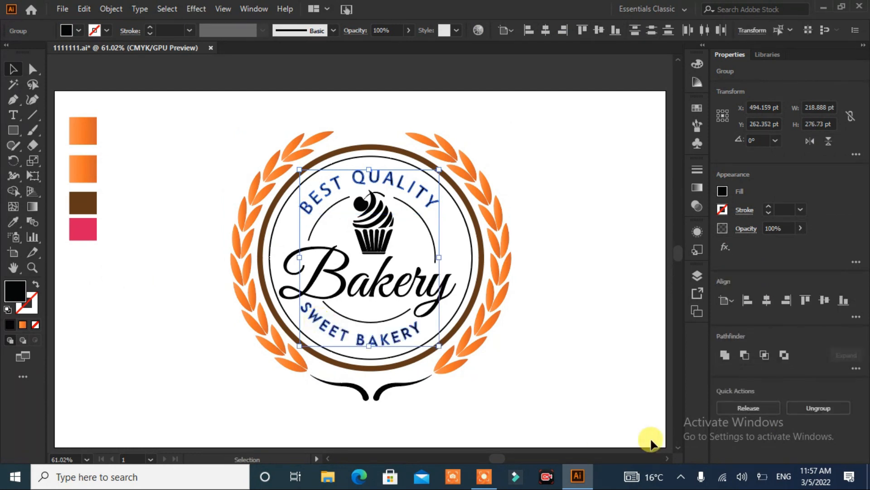
{"action": "key", "text": "ctrl+g"}
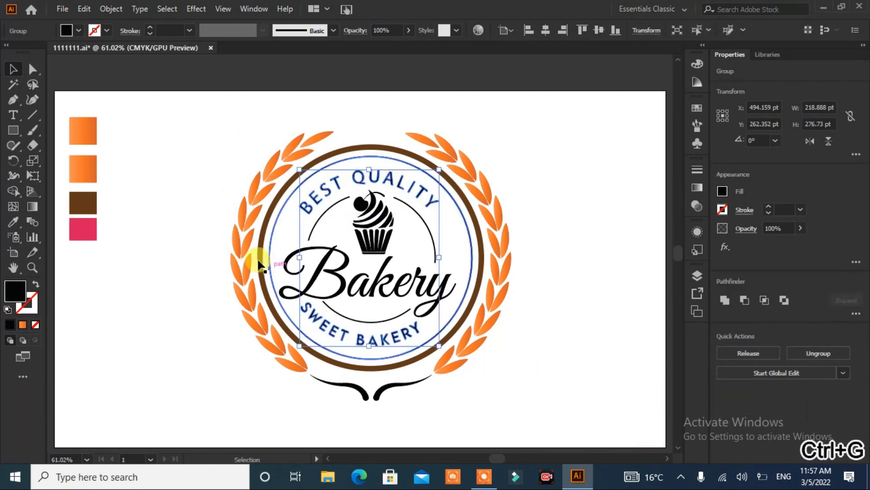
{"action": "left_click", "coordinate": [13, 222]}
{"action": "left_click", "coordinate": [88, 199]}
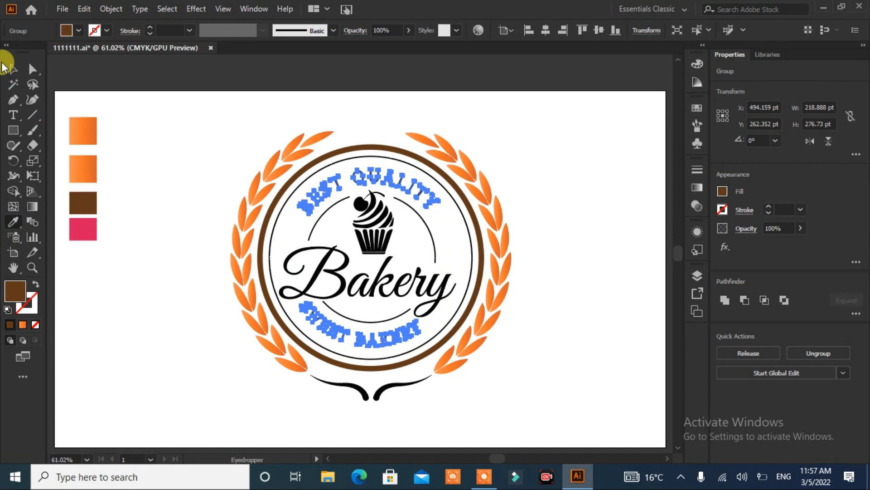
{"action": "left_click", "coordinate": [12, 68]}
{"action": "left_click", "coordinate": [140, 259]}
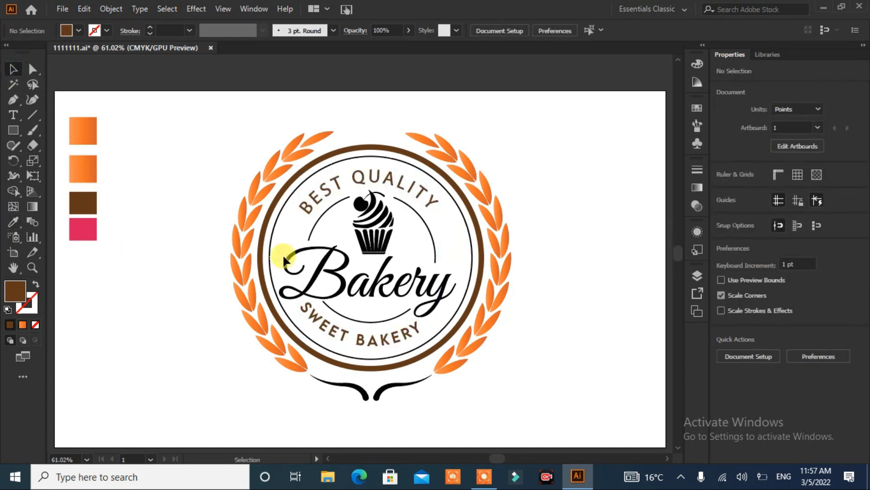
- Recolor the thin inner arcs around the cupcake with the orange gradient sampled from the lower orange square
{"action": "left_click", "coordinate": [310, 232]}
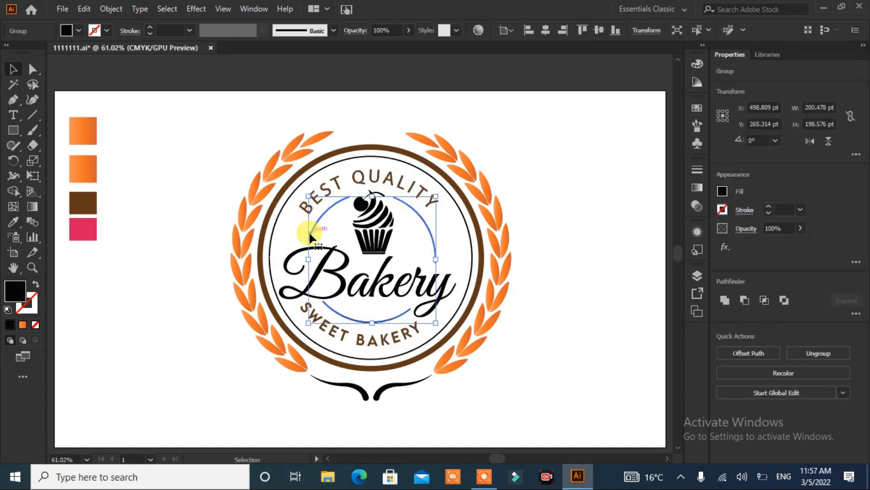
{"action": "left_click", "coordinate": [13, 221]}
{"action": "left_click", "coordinate": [83, 169]}
{"action": "left_click", "coordinate": [13, 68]}
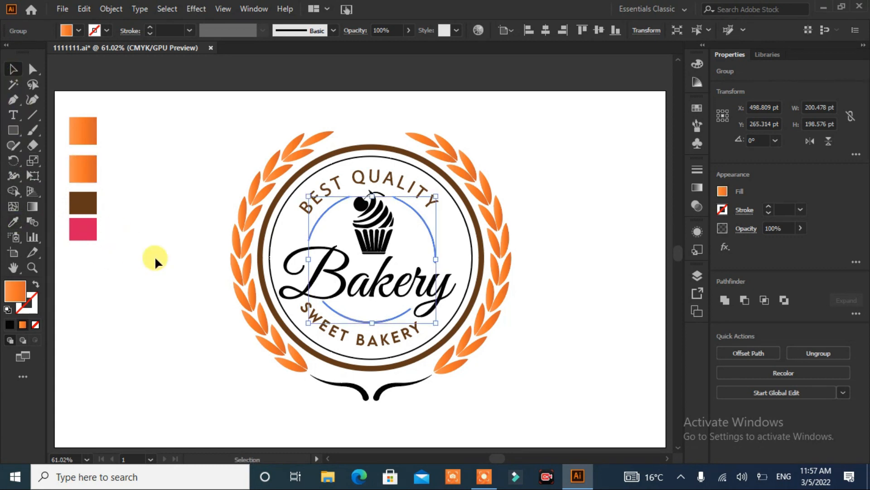
- Recolor the thin circle inside the thick brown ring with the orange gradient sampled from the lower orange square and deselect it
{"action": "left_click", "coordinate": [154, 256]}
{"action": "left_click", "coordinate": [269, 245]}
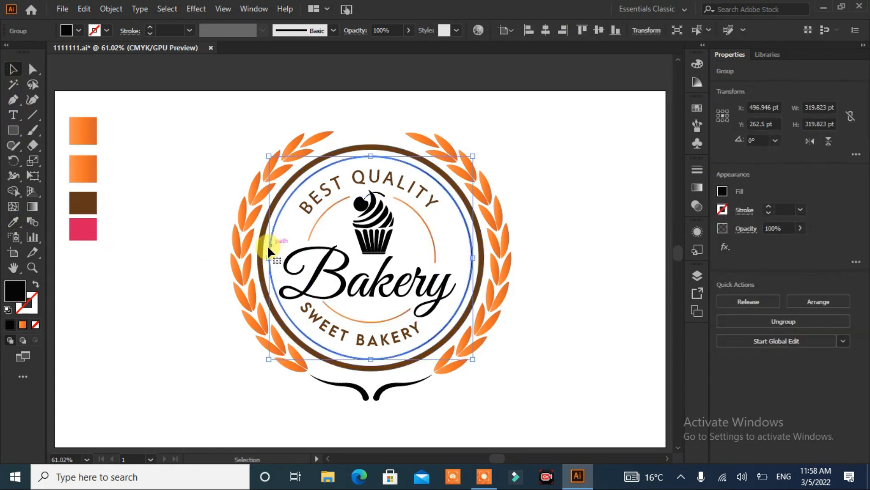
{"action": "left_click", "coordinate": [13, 221]}
{"action": "left_click", "coordinate": [83, 169]}
{"action": "left_click", "coordinate": [12, 68]}
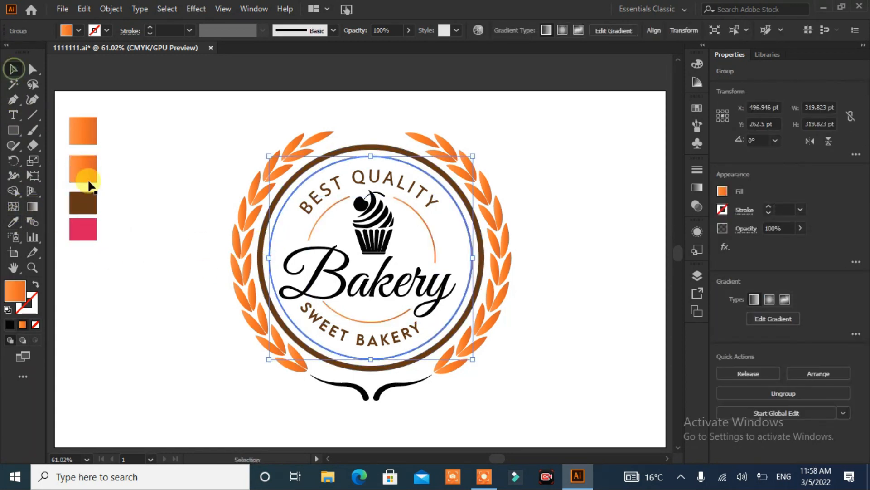
{"action": "left_click", "coordinate": [139, 252]}
- Recolor the "Bakery" script text with the orange gradient sampled from the lower orange square and deselect it
{"action": "left_click", "coordinate": [339, 287]}
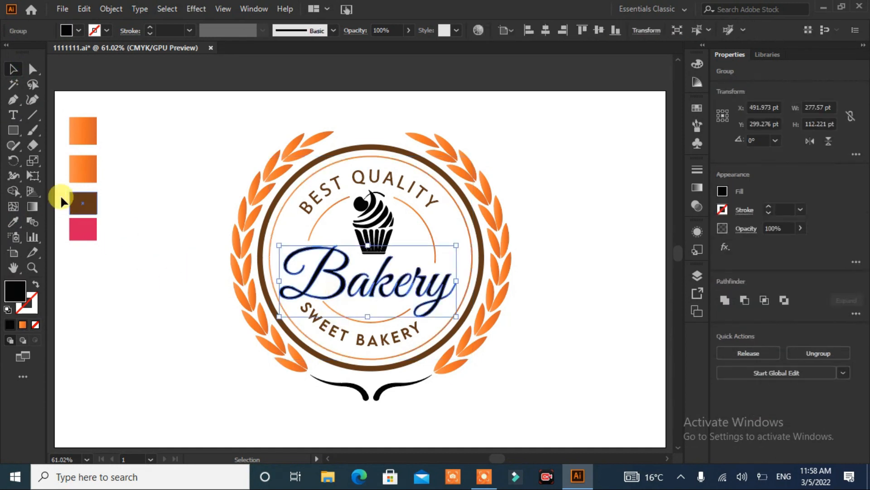
{"action": "left_click", "coordinate": [13, 222]}
{"action": "left_click", "coordinate": [83, 169]}
{"action": "left_click", "coordinate": [13, 69]}
{"action": "left_click", "coordinate": [146, 327]}
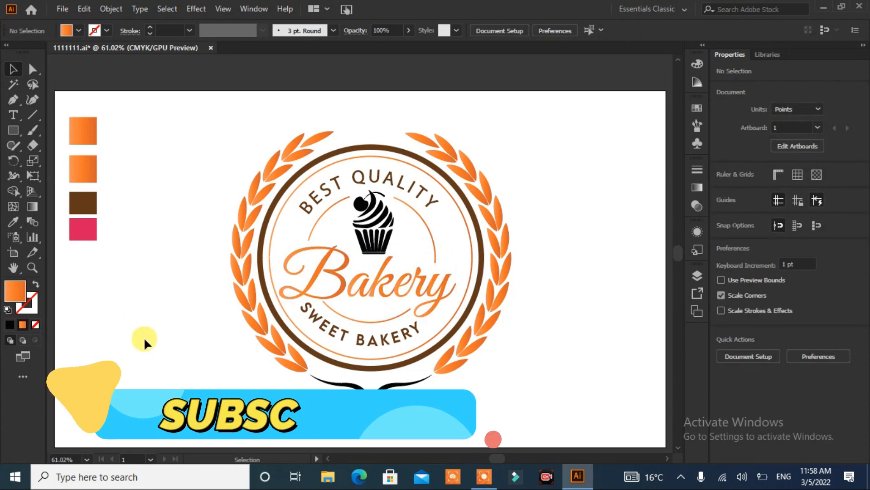
- Recolor the cupcake's wrapper with the brown sampled from the brown swatch square and deselect it
{"action": "left_click", "coordinate": [373, 241]}
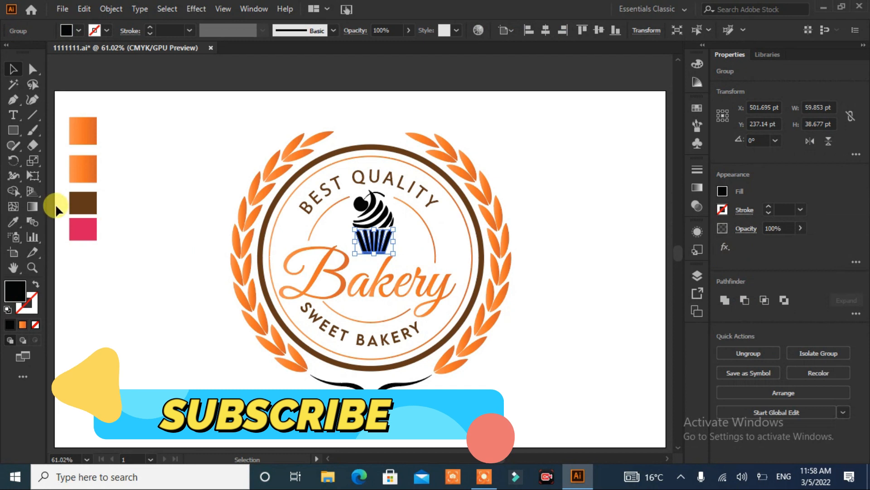
{"action": "key", "text": "i"}
{"action": "left_click", "coordinate": [86, 201]}
{"action": "left_click", "coordinate": [13, 70]}
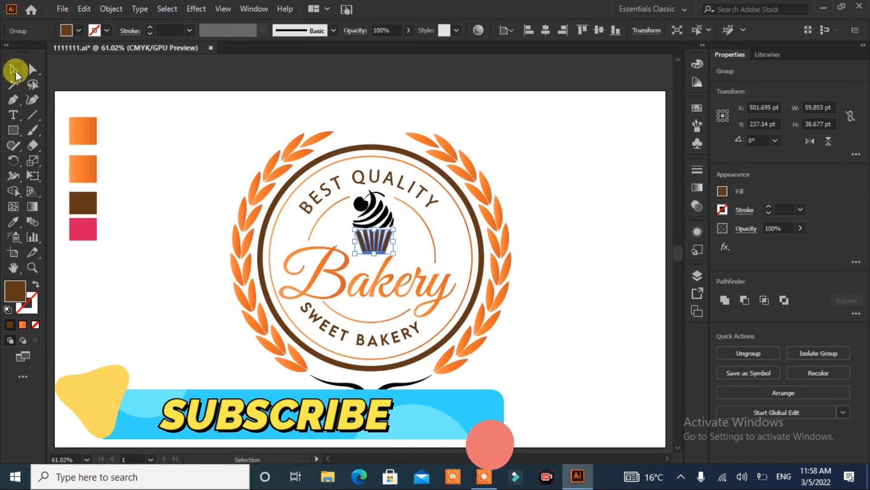
{"action": "left_click", "coordinate": [149, 309]}
- Recolor the cupcake's swirled frosting with the orange gradient sampled from the lower orange square and deselect it
{"action": "left_click", "coordinate": [372, 213]}
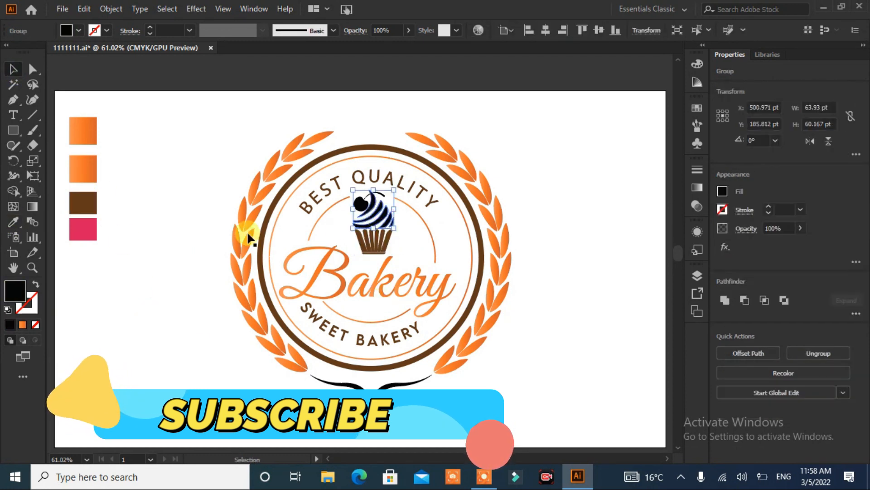
{"action": "left_click", "coordinate": [12, 222]}
{"action": "left_click", "coordinate": [77, 170]}
{"action": "left_click", "coordinate": [12, 75]}
{"action": "left_click", "coordinate": [148, 253]}
- Recolor the cherry and its stem on the cupcake with the pink sampled from the pink swatch square and deselect them
{"action": "left_click", "coordinate": [358, 206]}
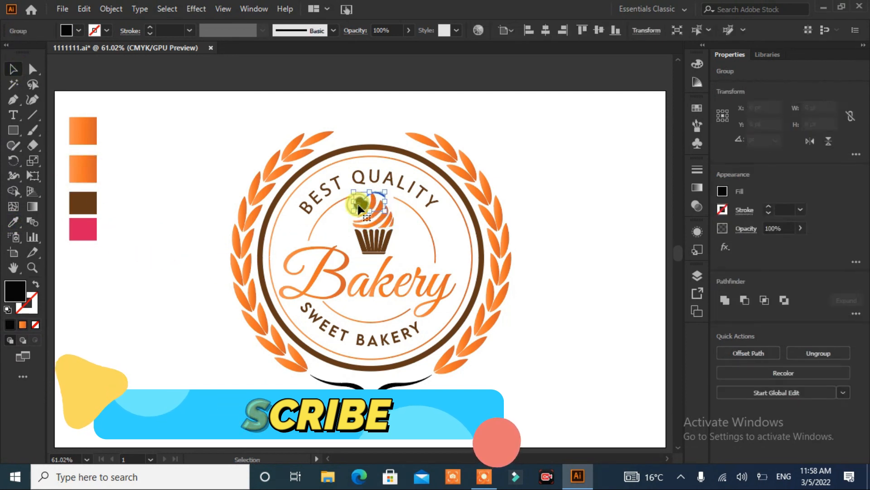
{"action": "left_click", "coordinate": [13, 222]}
{"action": "left_click", "coordinate": [83, 229]}
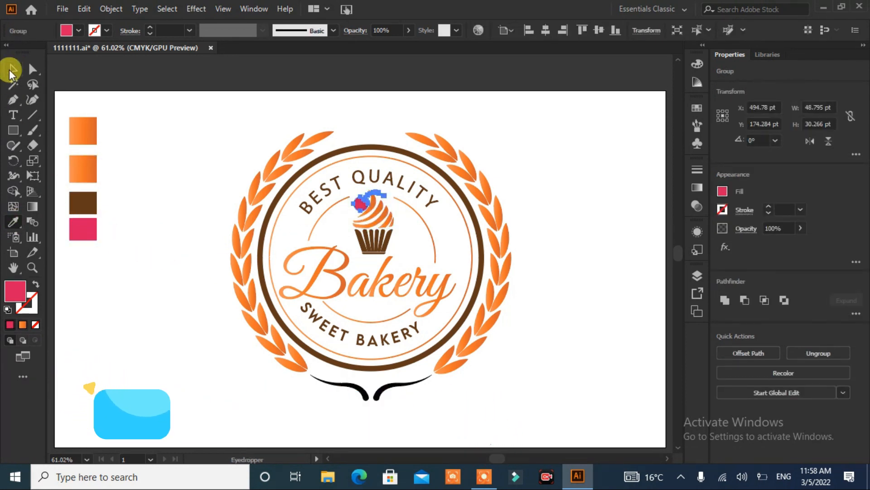
{"action": "left_click", "coordinate": [11, 70]}
{"action": "left_click", "coordinate": [142, 239]}
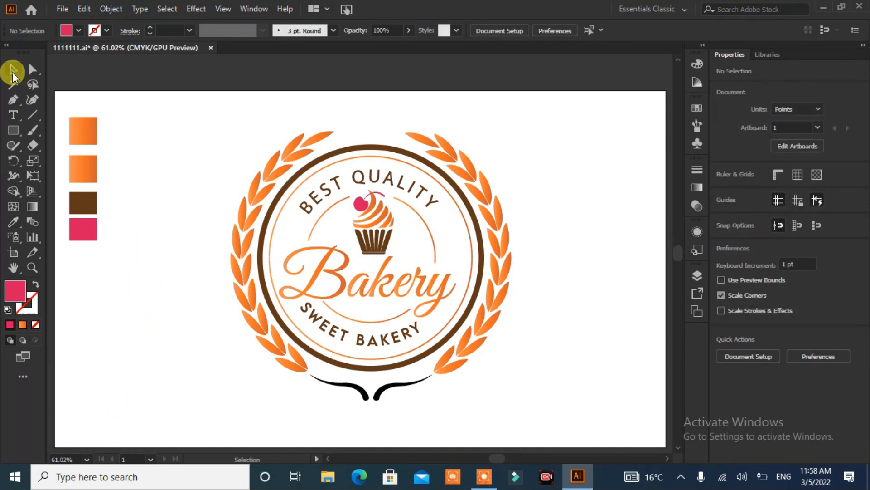
{"action": "left_click_drag", "start_coordinate": [279, 349], "coordinate": [188, 356]}
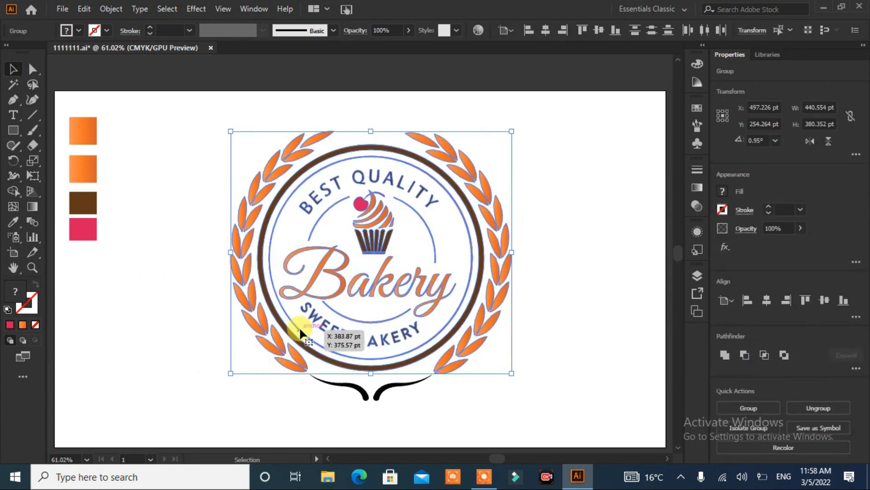
{"action": "left_click_drag", "start_coordinate": [588, 139], "coordinate": [195, 385]}
{"action": "left_click", "coordinate": [607, 288]}
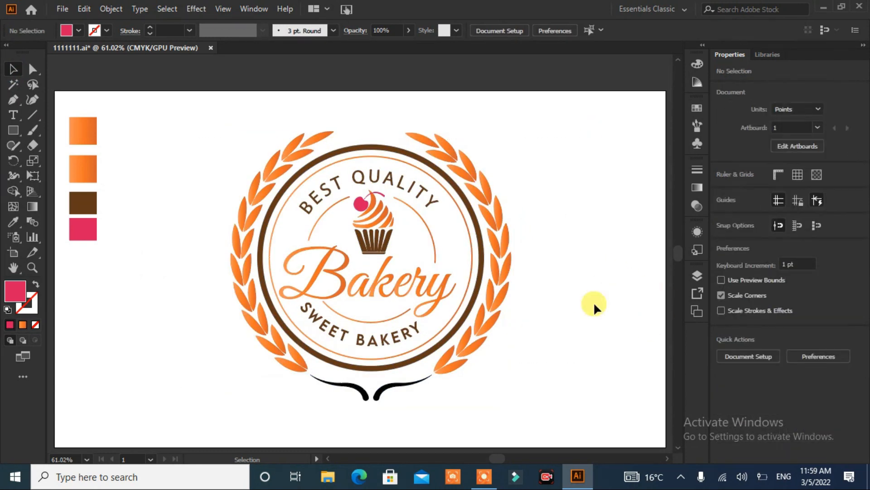
- Recolor the mirrored tapered stems below the badge with the brown sampled from the brown swatch square and deselect them
{"action": "left_click", "coordinate": [362, 388]}
{"action": "left_click", "coordinate": [13, 222]}
{"action": "left_click", "coordinate": [90, 201]}
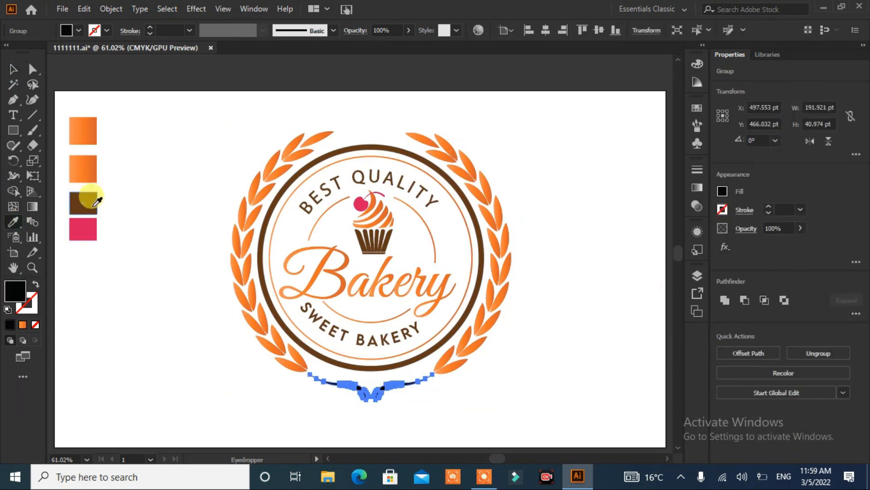
{"action": "left_click", "coordinate": [9, 72]}
{"action": "left_click", "coordinate": [133, 265]}
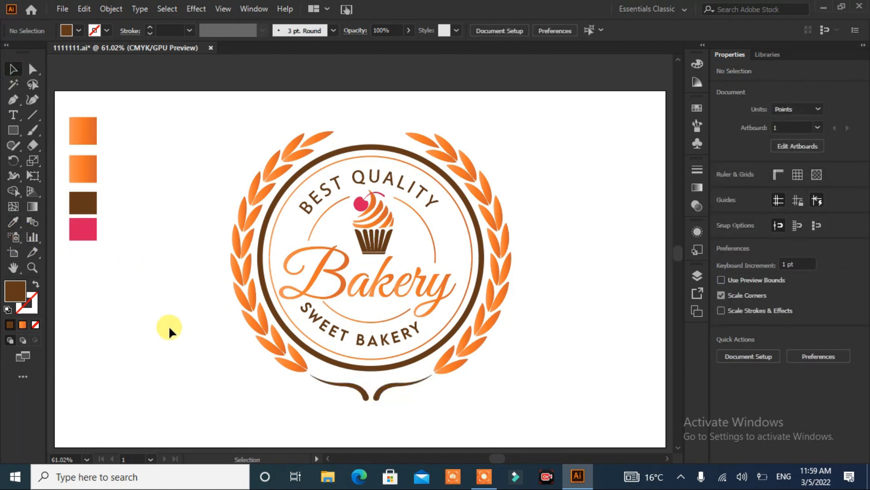
- Group the whole badge, including laurels and stems, and move it slightly up and to the right on the artboard
{"action": "left_click_drag", "start_coordinate": [530, 136], "coordinate": [165, 389]}
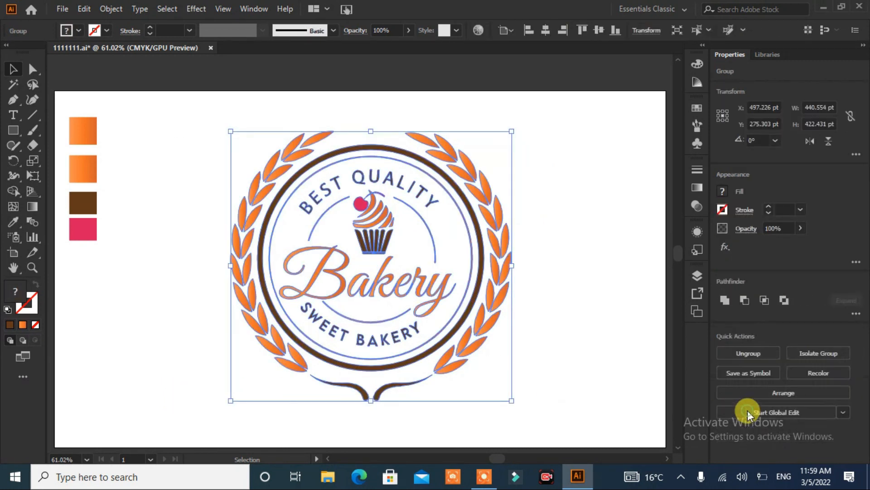
{"action": "left_click", "coordinate": [589, 348]}
{"action": "left_click_drag", "start_coordinate": [440, 297], "coordinate": [444, 286]}
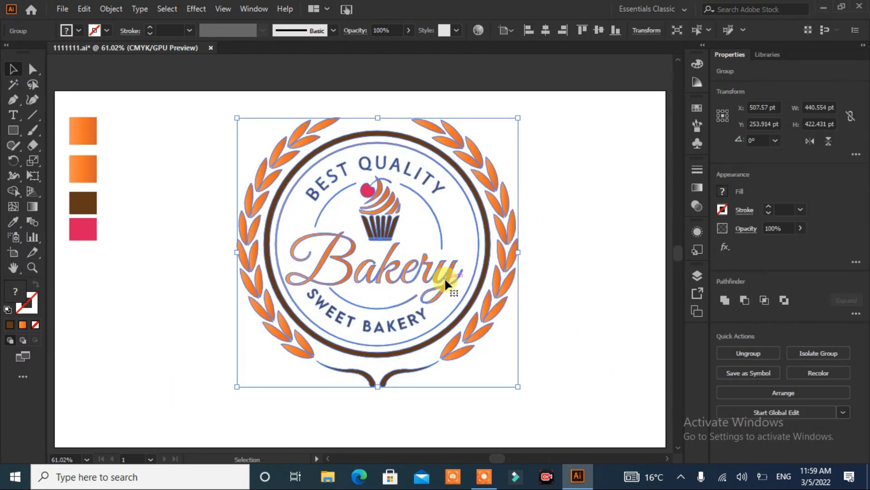
{"action": "left_click", "coordinate": [544, 285]}
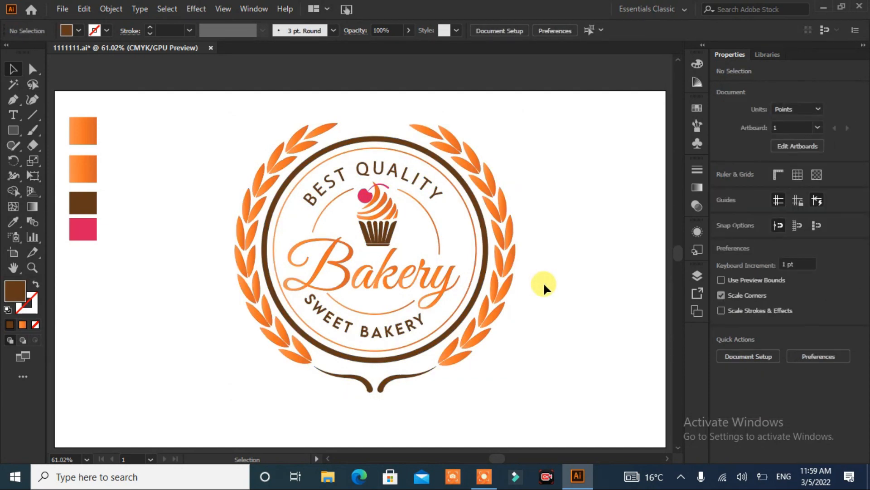